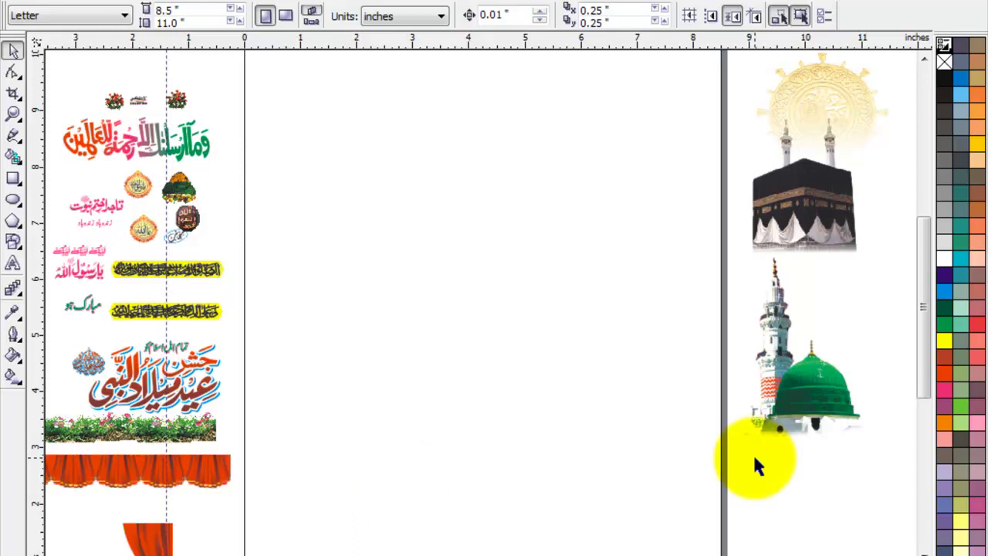
# Draw a rectangle in the upper middle of the page and set its size to 6 by 4 inches.
pyautogui.click(165, 70)
pyautogui.click(170, 77)
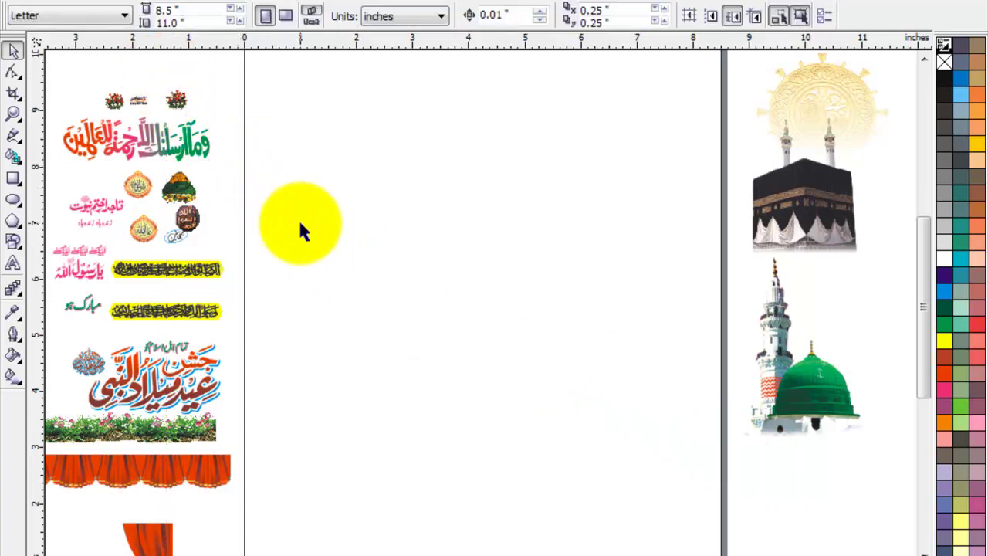
pyautogui.press('F6')
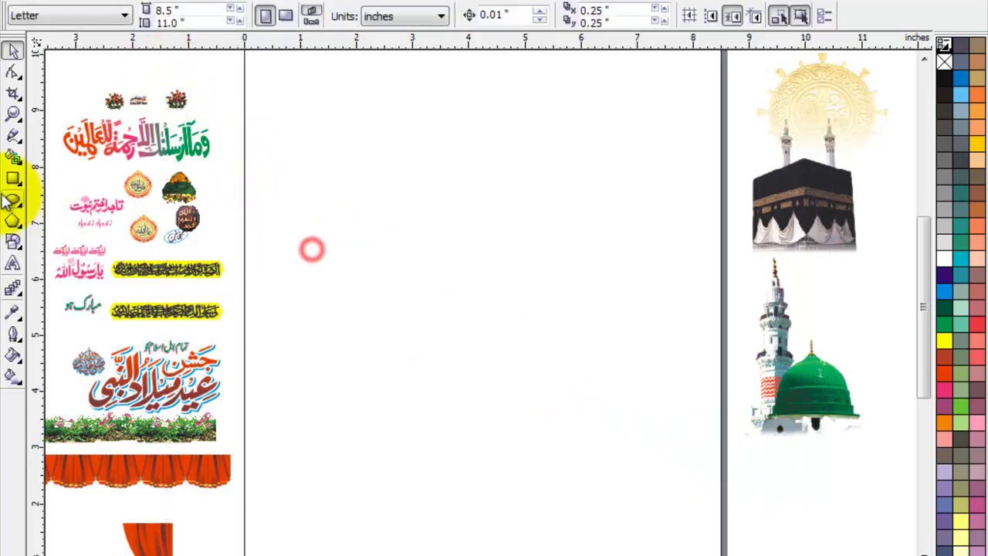
pyautogui.moveTo(288, 145); pyautogui.dragTo(674, 358)
pyautogui.click(127, 10)
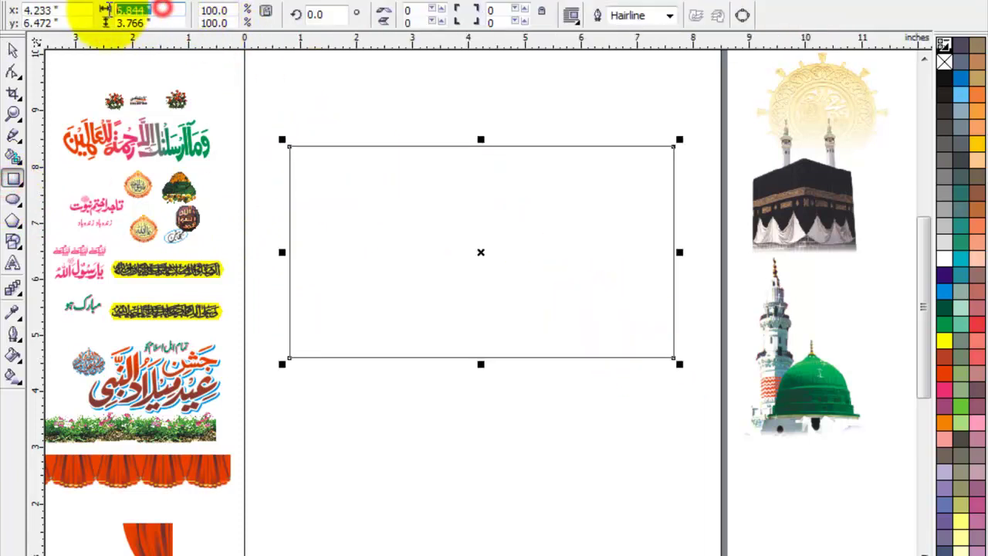
pyautogui.write('6')
pyautogui.press('Tab')
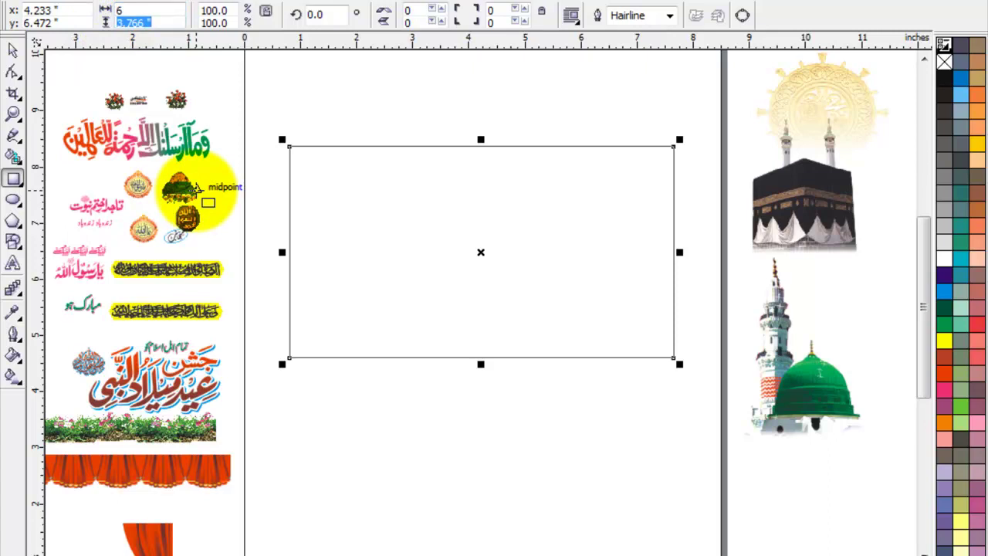
pyautogui.write('4')
pyautogui.press('Return')
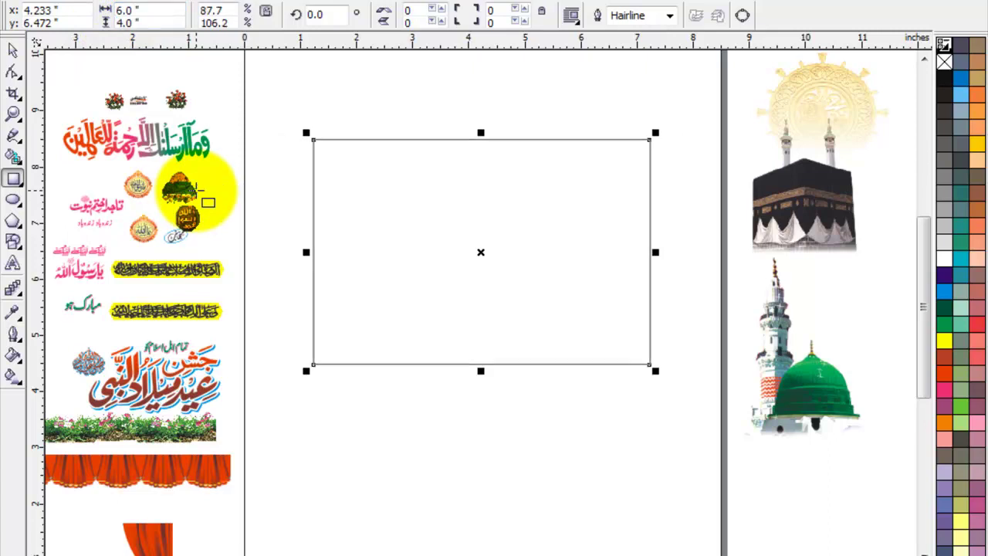
pyautogui.click(13, 50)
pyautogui.click(363, 66)
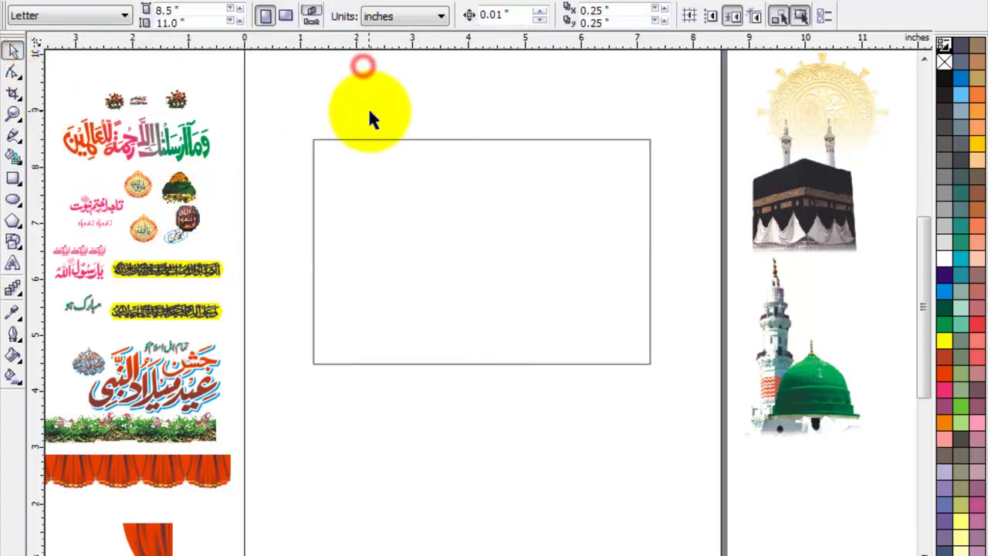
# Apply an interactive fill to the rectangle, change its type to Radial and slightly reposition its outer end.
pyautogui.click(399, 177)
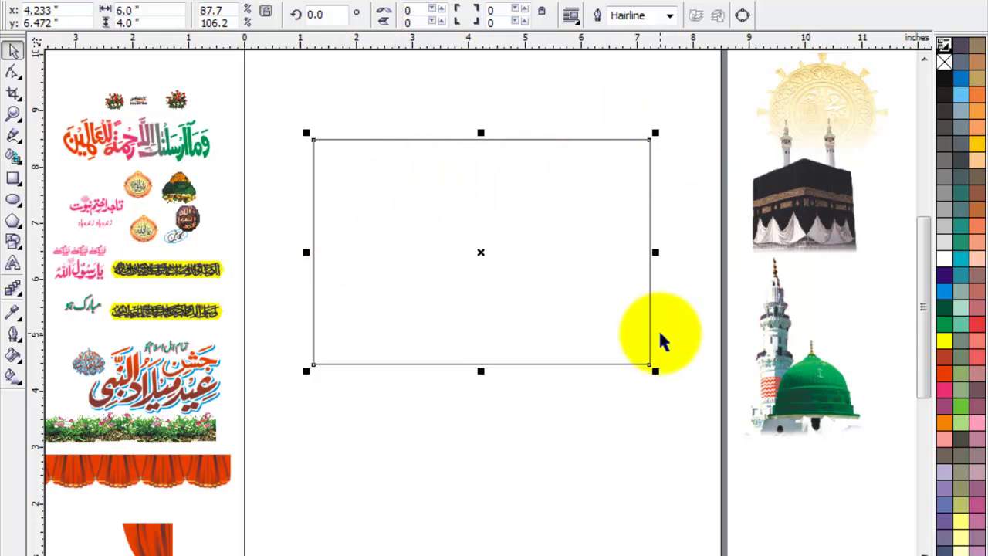
pyautogui.click(12, 376)
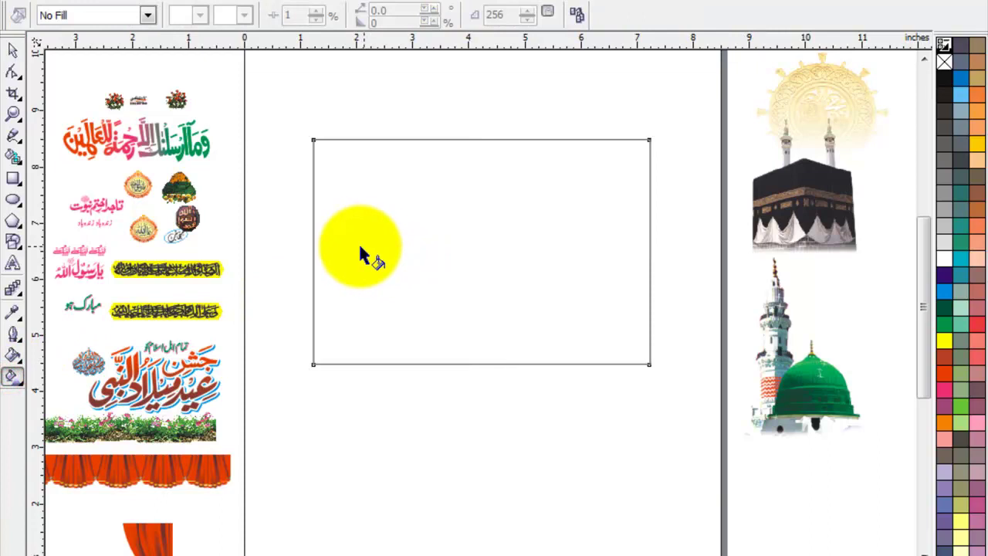
pyautogui.moveTo(343, 246); pyautogui.dragTo(589, 245)
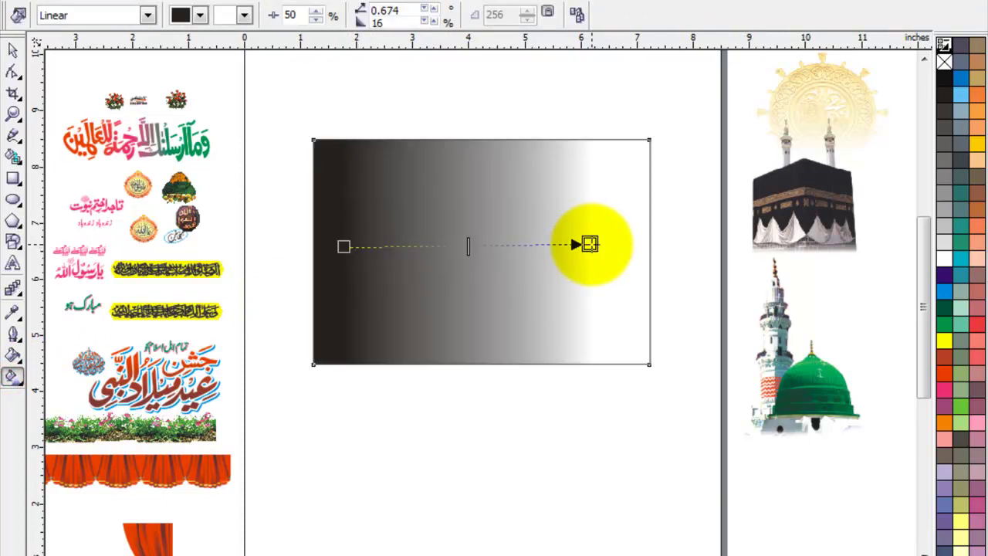
pyautogui.click(81, 20)
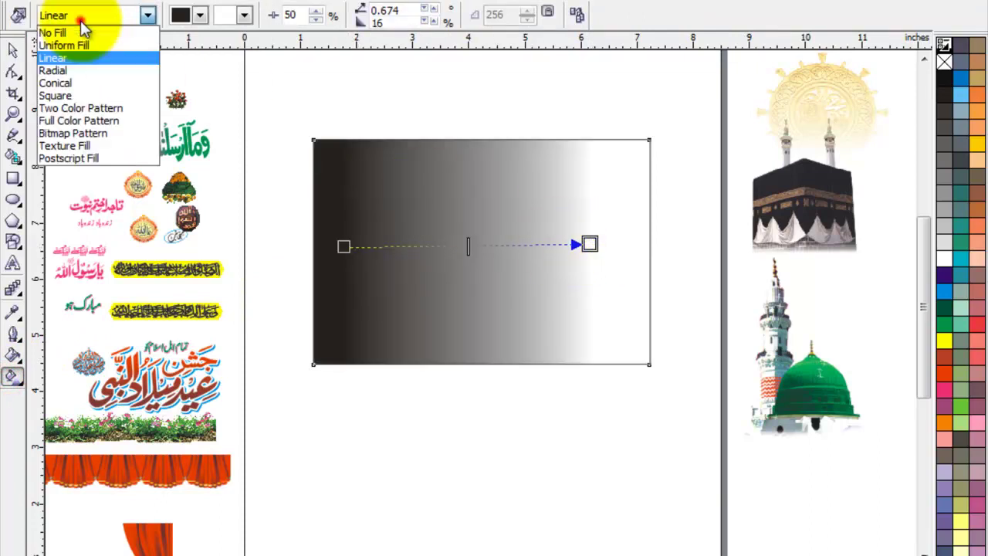
pyautogui.click(57, 70)
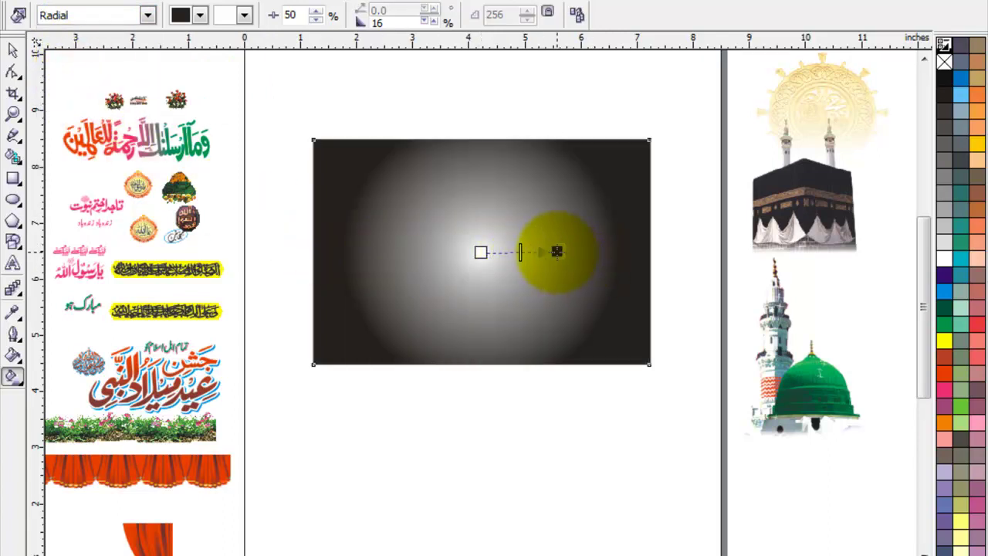
pyautogui.moveTo(557, 251); pyautogui.dragTo(552, 273)
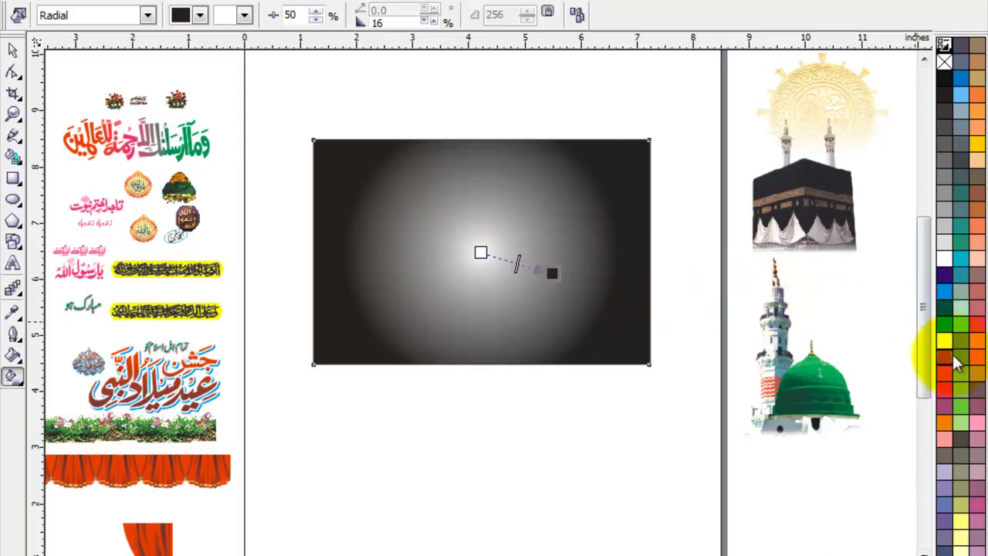
# Colour the radial fill green at the outer end and pale yellow at the centre and middle node, and adjust its outer end.
pyautogui.moveTo(963, 412); pyautogui.dragTo(569, 291)
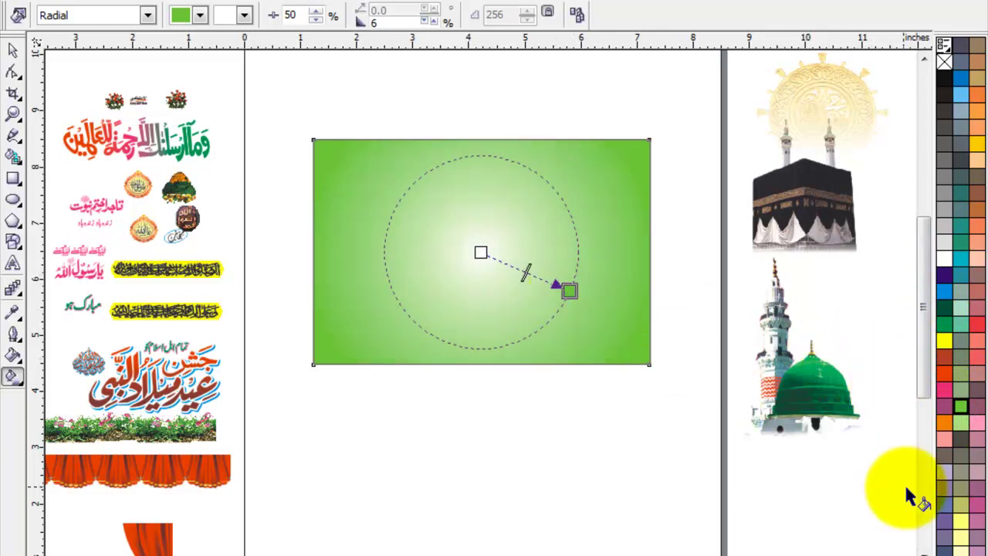
pyautogui.moveTo(847, 468); pyautogui.dragTo(481, 253)
pyautogui.moveTo(955, 527); pyautogui.dragTo(526, 273)
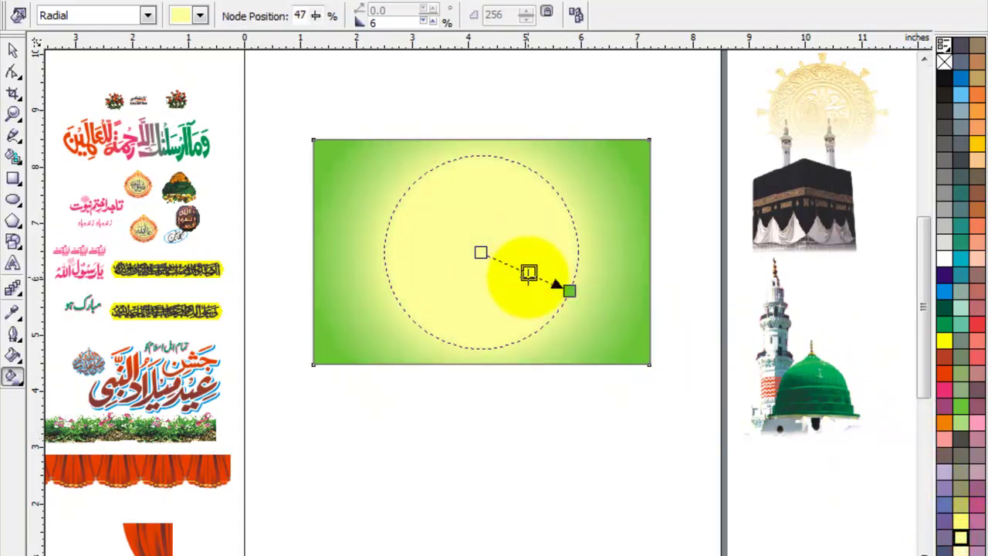
pyautogui.moveTo(963, 551); pyautogui.dragTo(530, 274)
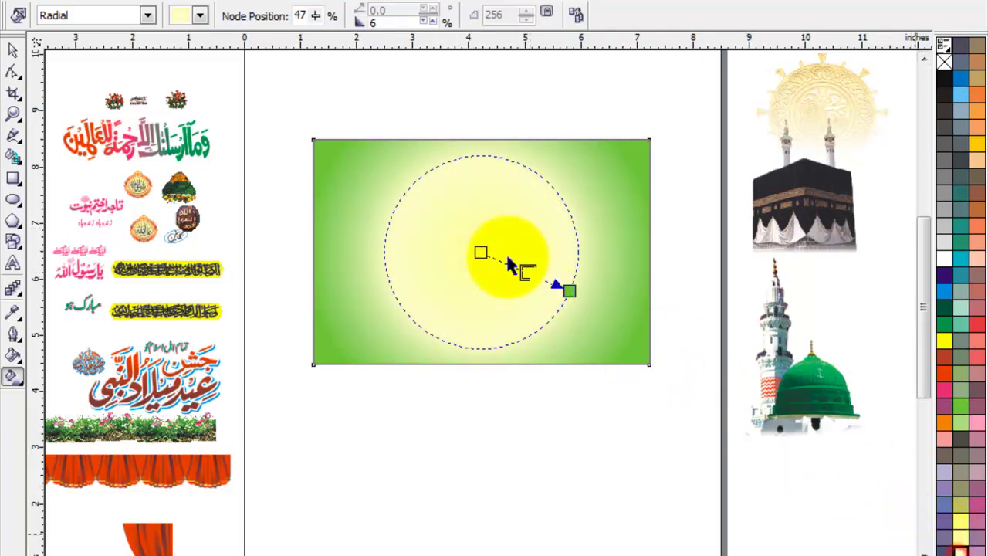
pyautogui.moveTo(567, 291); pyautogui.dragTo(534, 306)
pyautogui.click(11, 50)
pyautogui.click(511, 104)
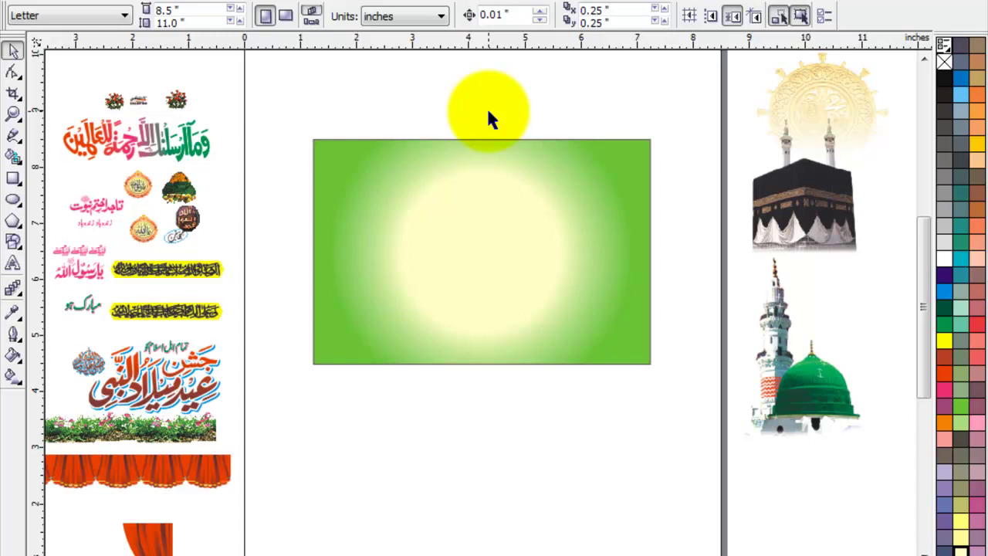
# Align the red side curtain with the rectangle's top and right edges, and place the scalloped curtain along the top edge.
pyautogui.click(490, 112)
pyautogui.moveTo(139, 547); pyautogui.dragTo(609, 161)
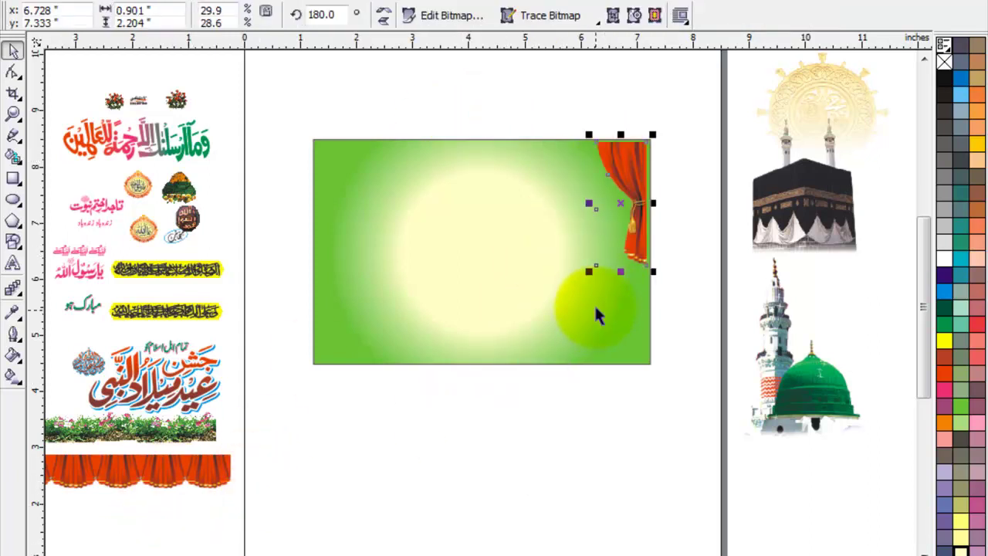
pyautogui.keyDown('shift'); pyautogui.click(517, 203); pyautogui.keyUp('shift')
pyautogui.press('c')
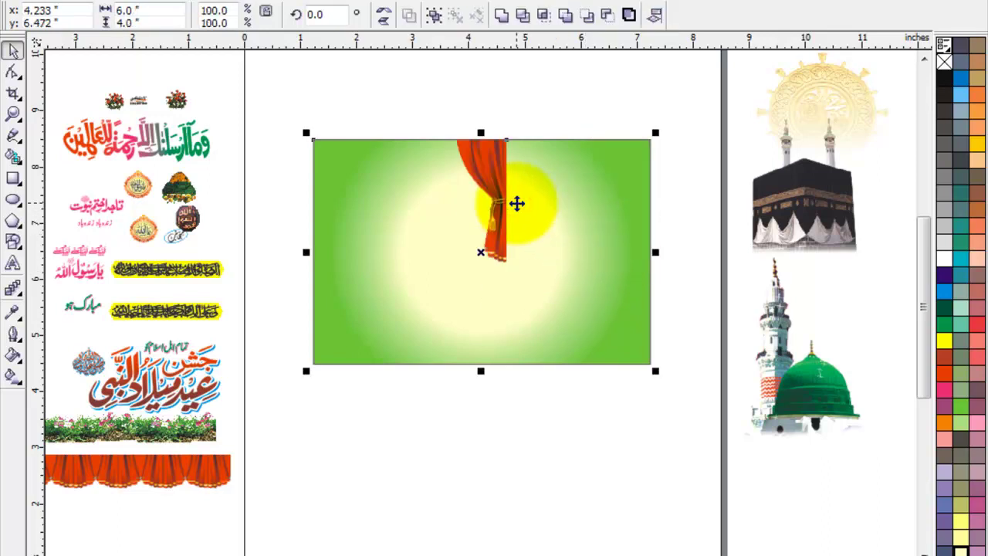
pyautogui.hotkey('ctrl', 'z')
pyautogui.click(668, 177)
pyautogui.moveTo(216, 492); pyautogui.dragTo(592, 159)
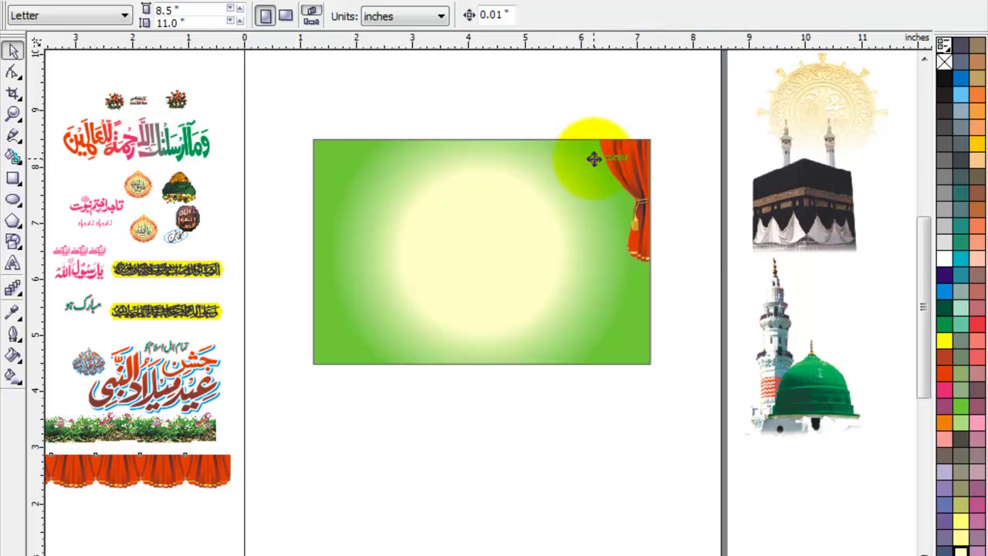
# Copy the side curtain to the left, mirror it horizontally and align it with the rectangle's left edge.
pyautogui.moveTo(652, 222); pyautogui.dragTo(417, 222)
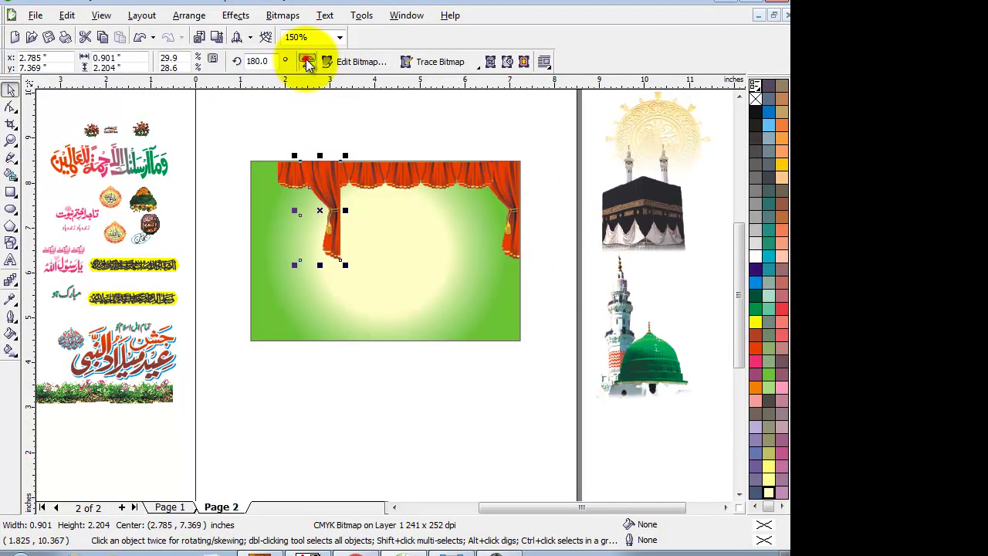
pyautogui.click(306, 58)
pyautogui.keyDown('shift'); pyautogui.click(396, 301); pyautogui.keyUp('shift')
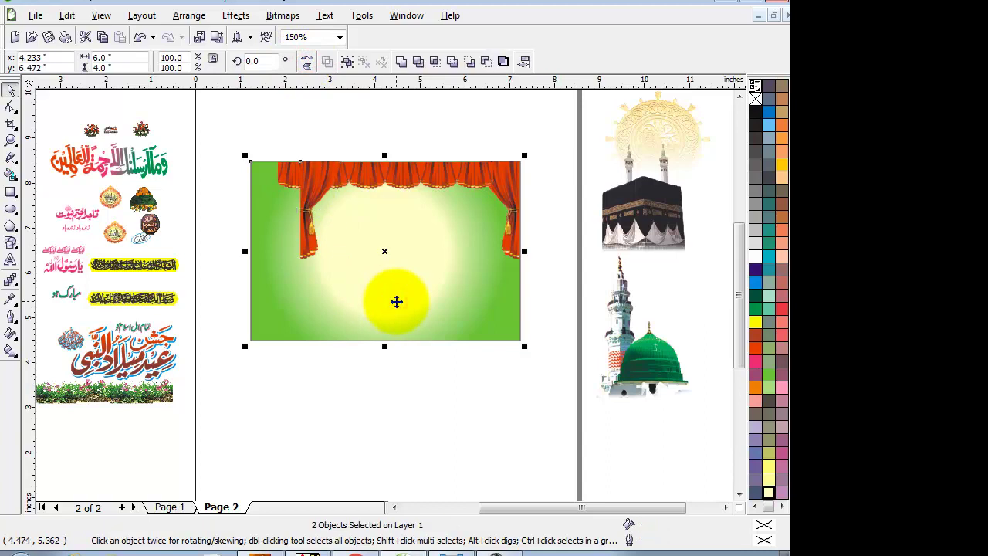
pyautogui.press('l')
pyautogui.click(301, 143)
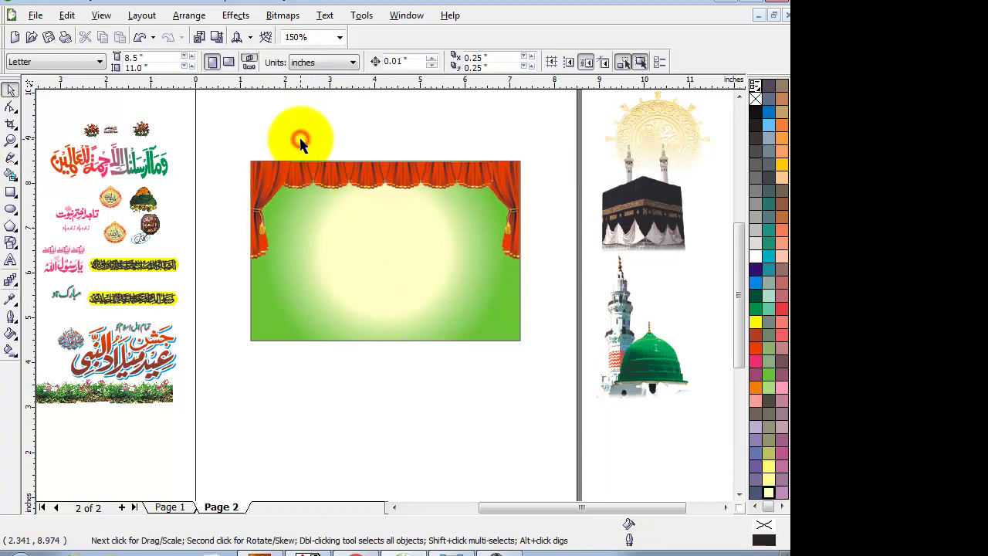
pyautogui.click(260, 173)
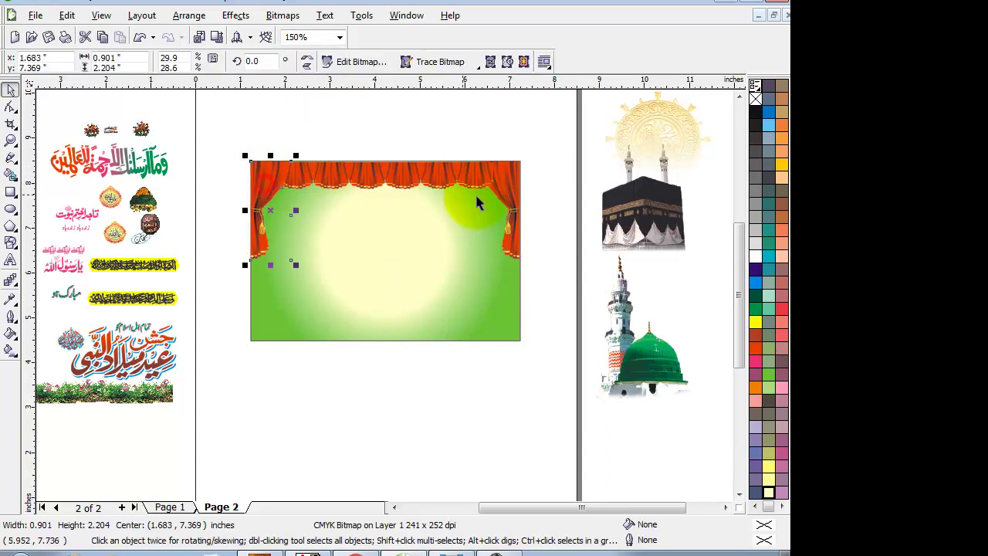
# Align the scalloped top curtain with the rectangle's top edge and horizontal centre.
pyautogui.click(547, 253)
pyautogui.click(412, 163)
pyautogui.keyDown('shift'); pyautogui.click(423, 296); pyautogui.keyUp('shift')
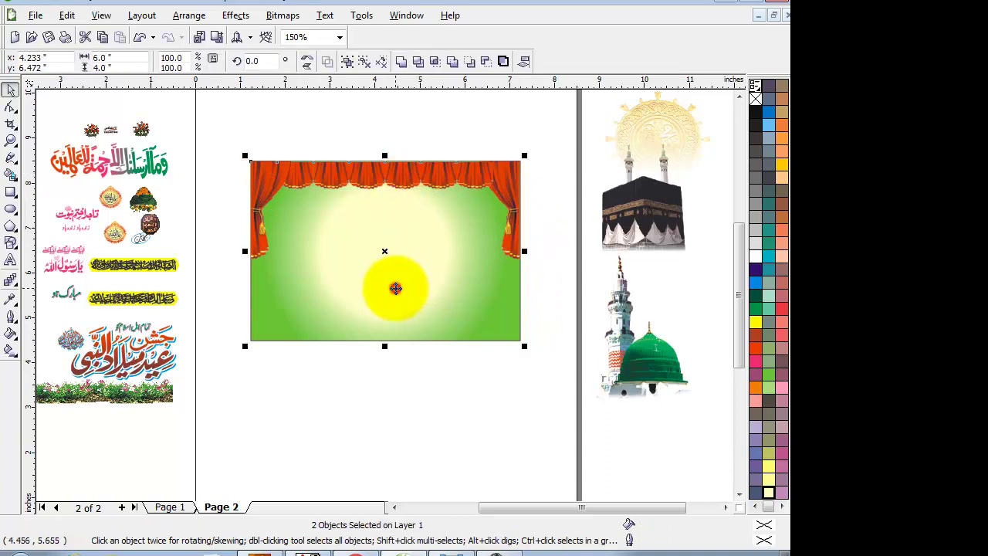
pyautogui.click(407, 137)
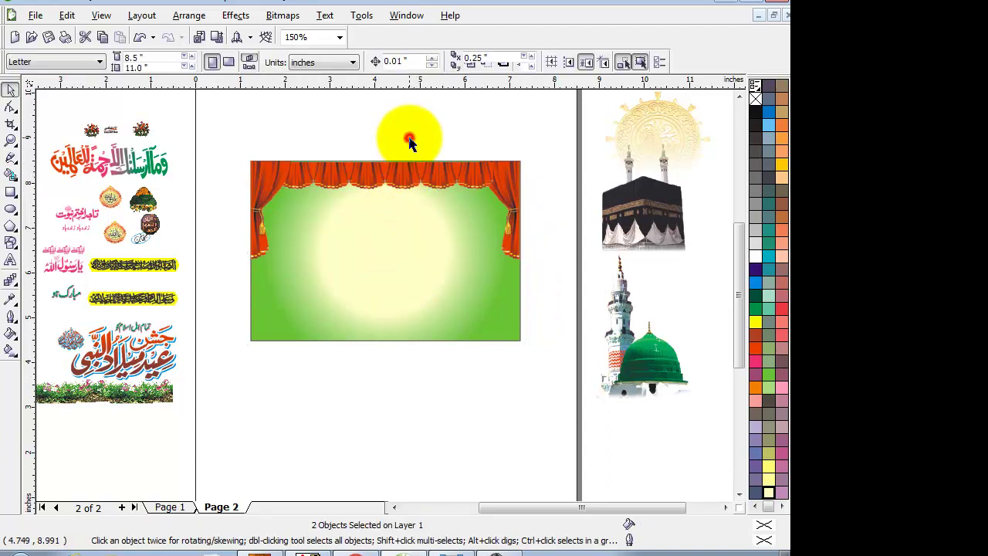
pyautogui.click(405, 179)
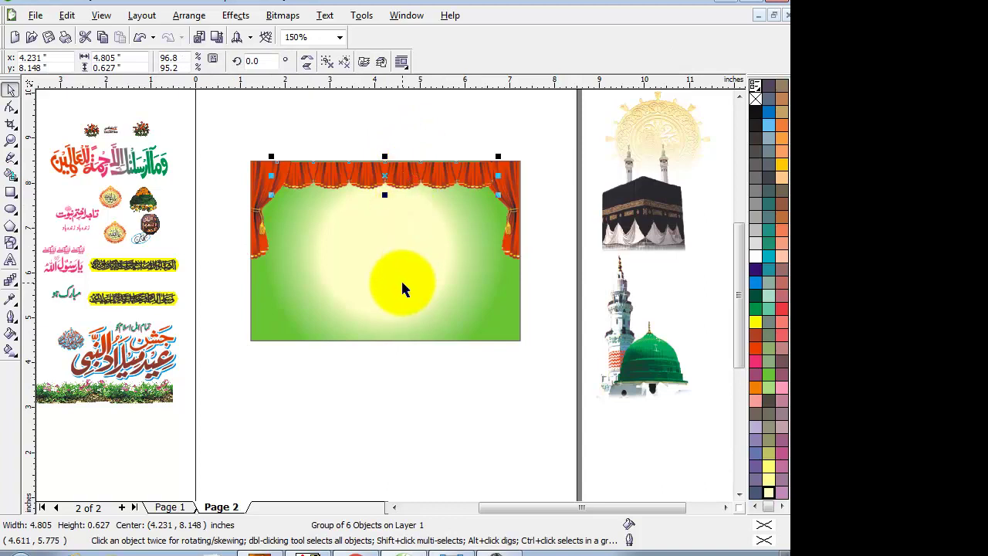
pyautogui.keyDown('shift'); pyautogui.click(402, 290); pyautogui.keyUp('shift')
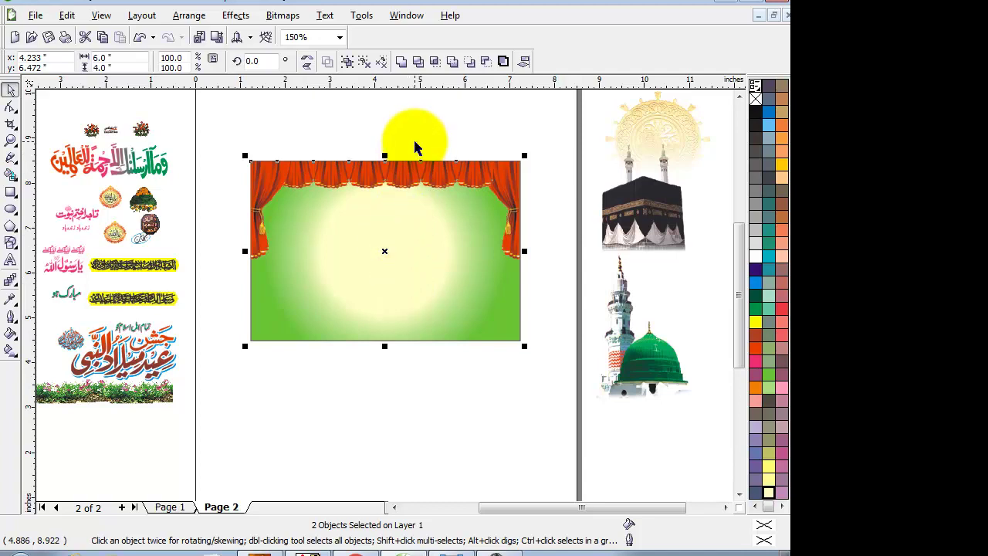
# Group the two side curtains and the scalloped top curtain together.
pyautogui.click(414, 146)
pyautogui.moveTo(542, 132); pyautogui.dragTo(236, 297)
pyautogui.hotkey('ctrl', 'g')
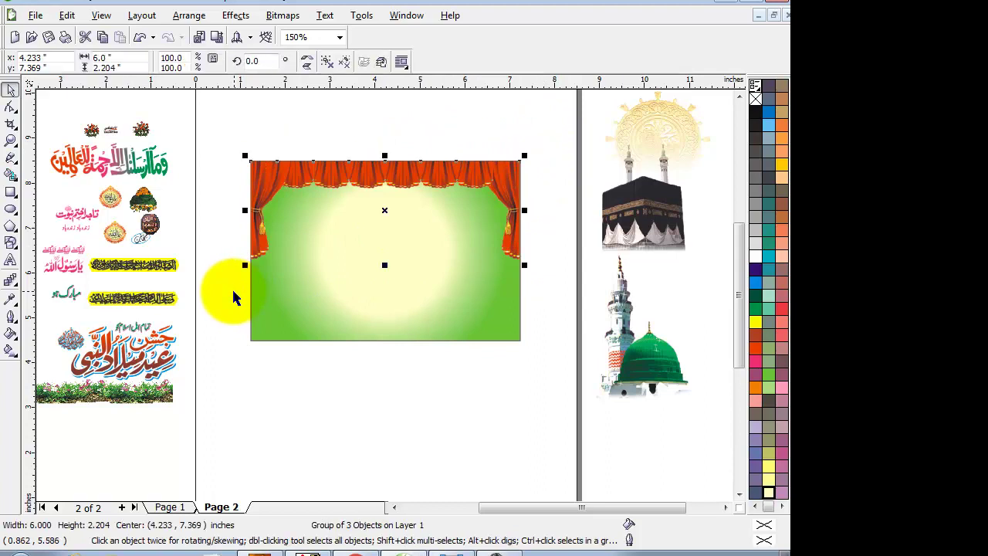
# Place the Kaaba image against the rectangle's right edge, below the curtains.
pyautogui.click(430, 426)
pyautogui.click(650, 221)
pyautogui.moveTo(651, 222); pyautogui.dragTo(487, 268)
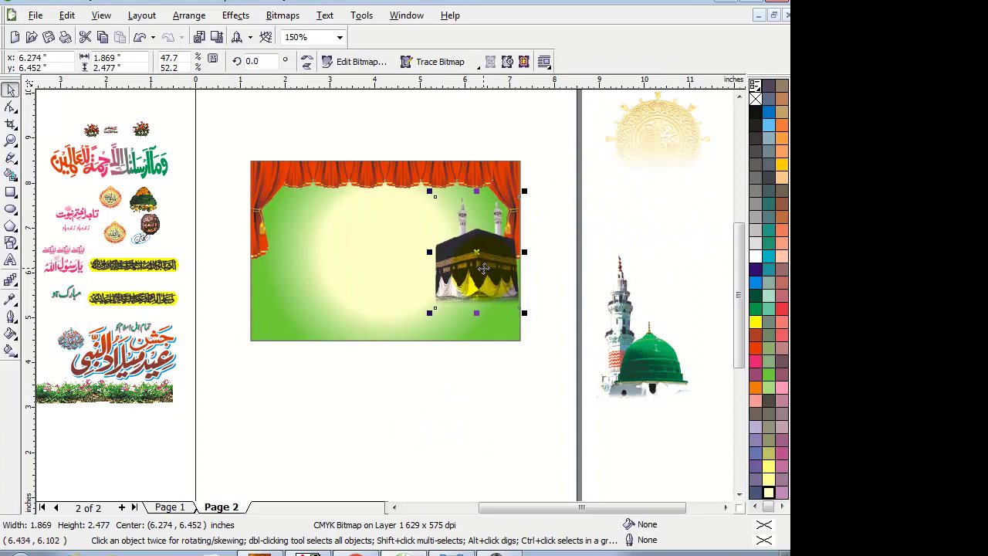
pyautogui.moveTo(462, 223); pyautogui.dragTo(462, 222)
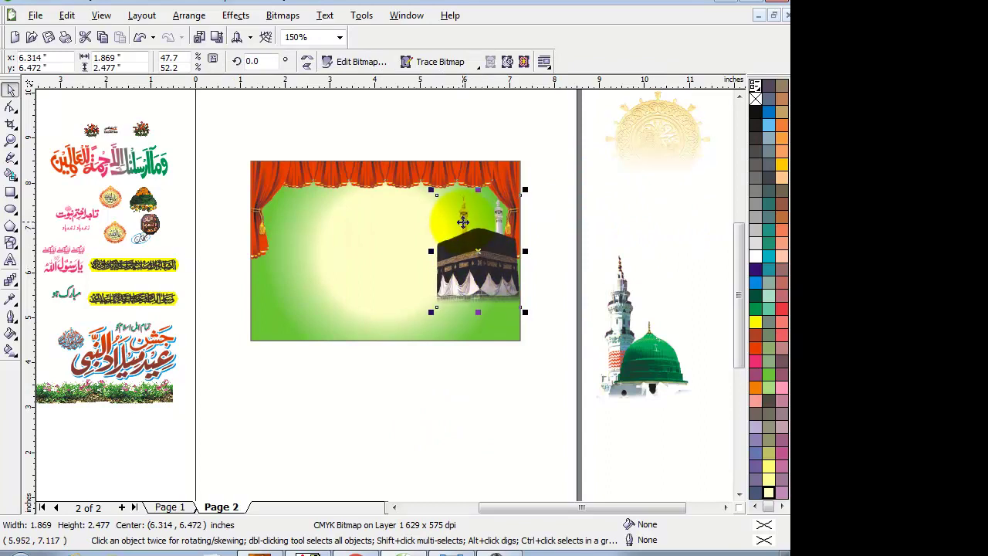
# Place the green dome image on the rectangle's left side, align its bottom with the Kaaba image and nudge it slightly down.
pyautogui.click(595, 249)
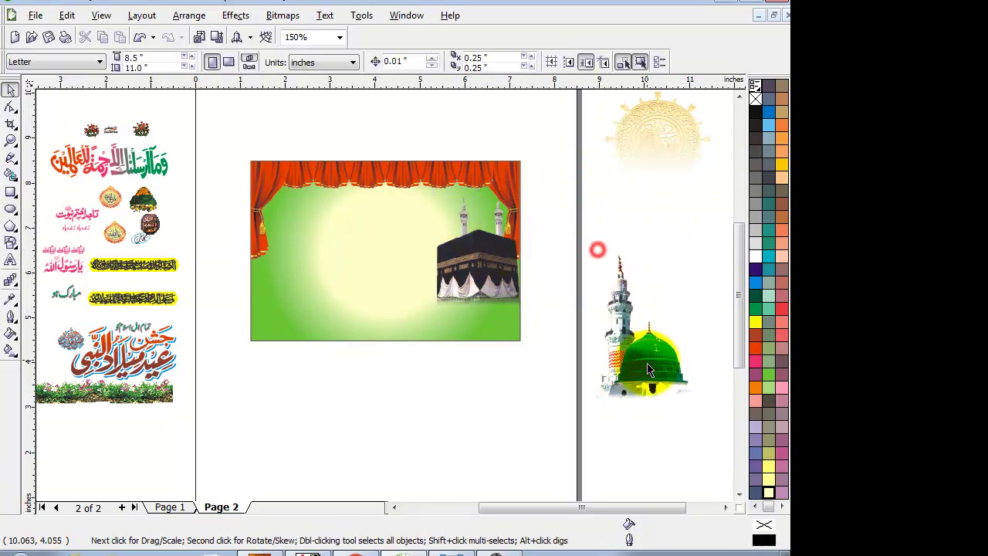
pyautogui.moveTo(646, 364); pyautogui.dragTo(303, 281)
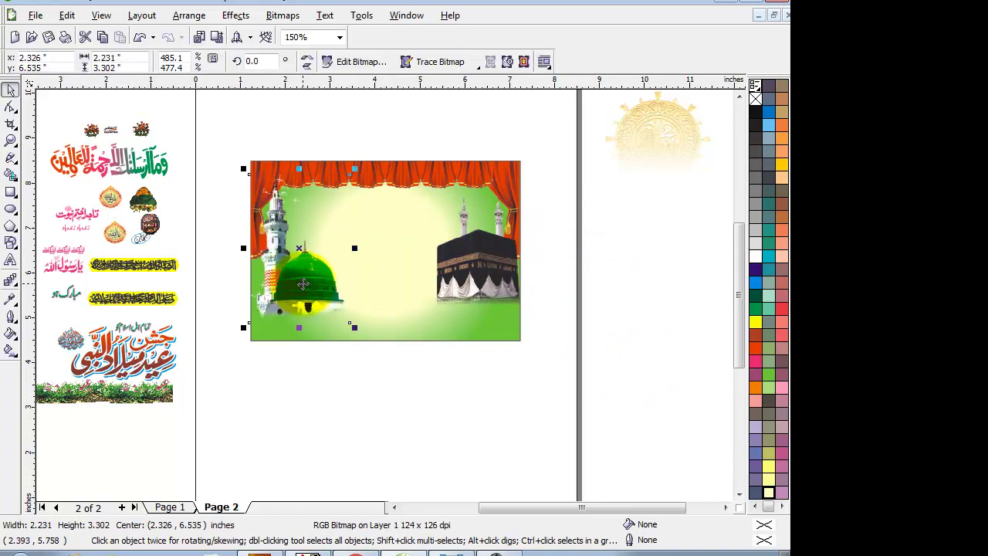
pyautogui.keyDown('shift'); pyautogui.click(488, 267); pyautogui.keyUp('shift')
pyautogui.click(536, 407)
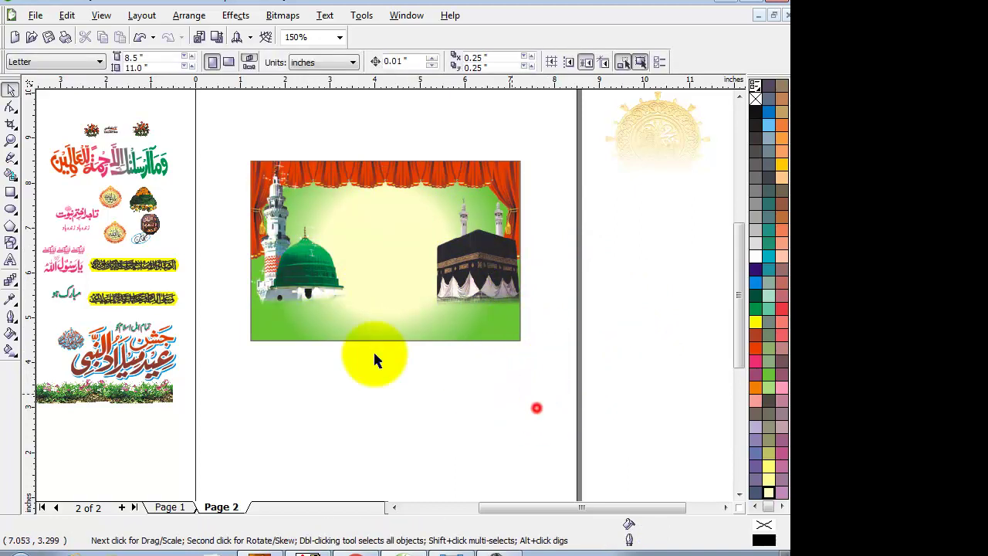
pyautogui.click(295, 267)
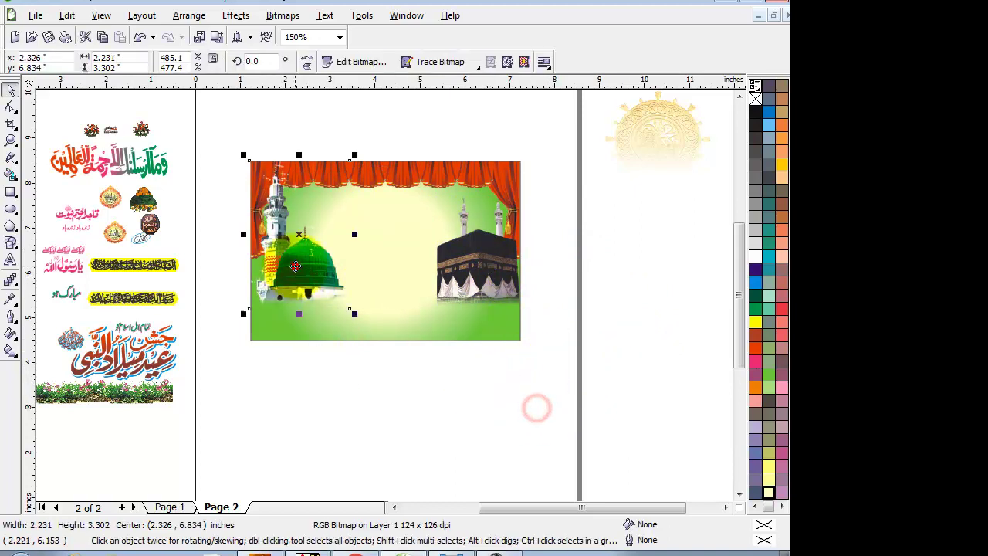
pyautogui.click(286, 436)
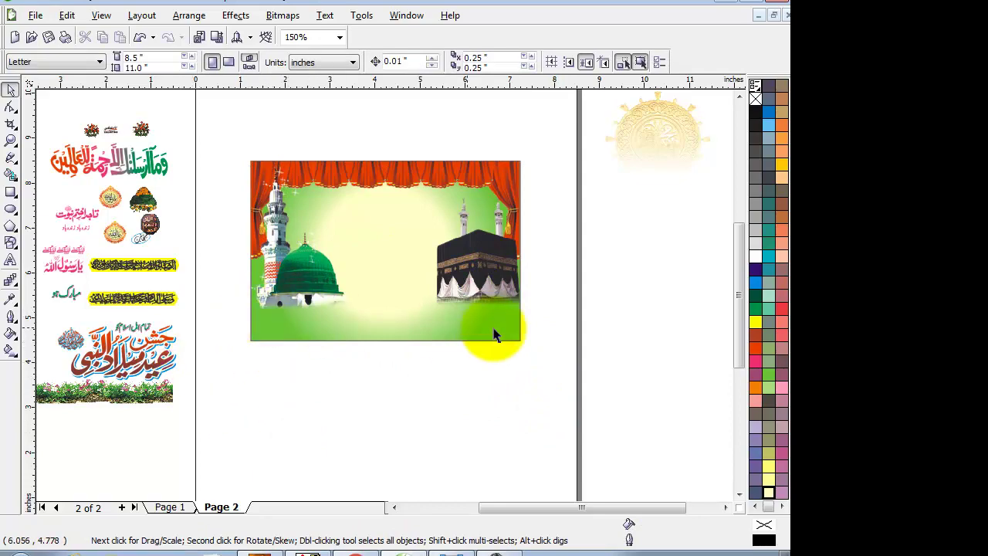
# Draw a strip about 7.06 by 0.53 inches across the banner's bottom edge, filled pale yellow with a pink outline.
pyautogui.click(388, 421)
pyautogui.click(11, 192)
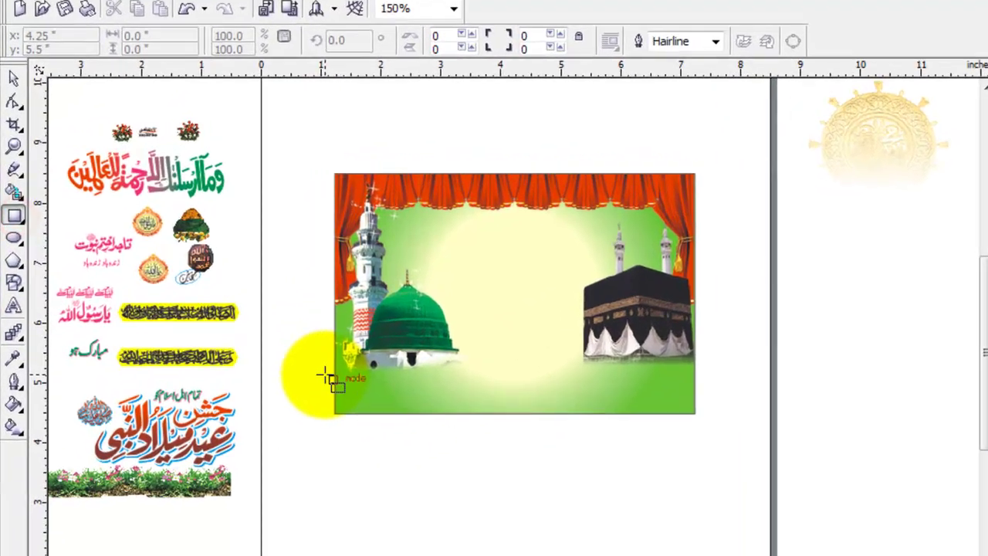
pyautogui.moveTo(250, 316); pyautogui.dragTo(567, 341)
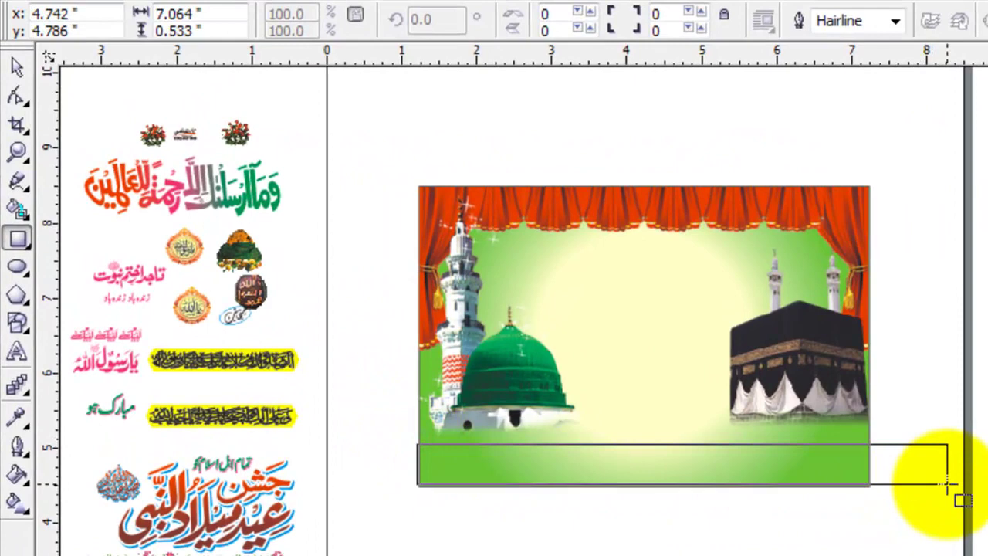
pyautogui.moveTo(947, 483); pyautogui.dragTo(929, 484)
pyautogui.click(18, 68)
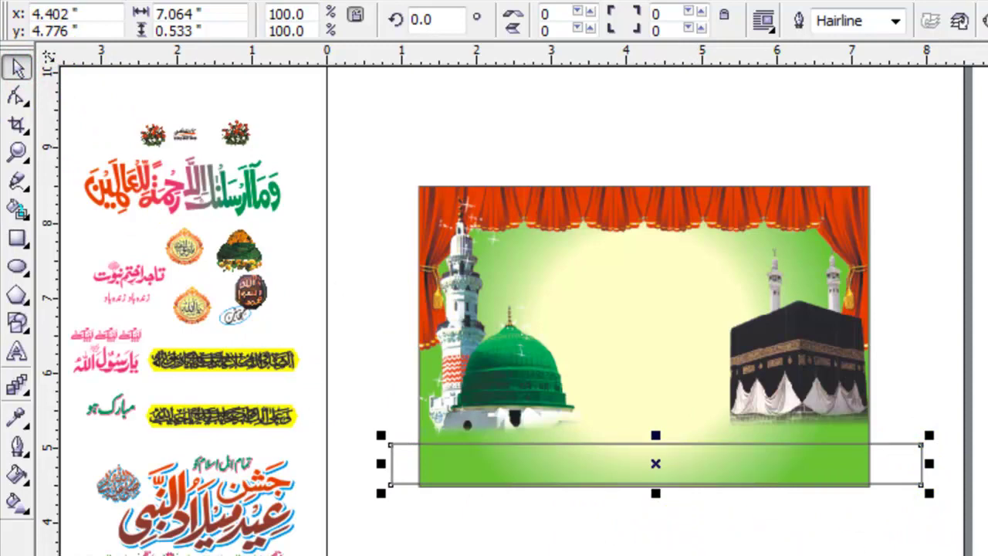
pyautogui.click(960, 521)
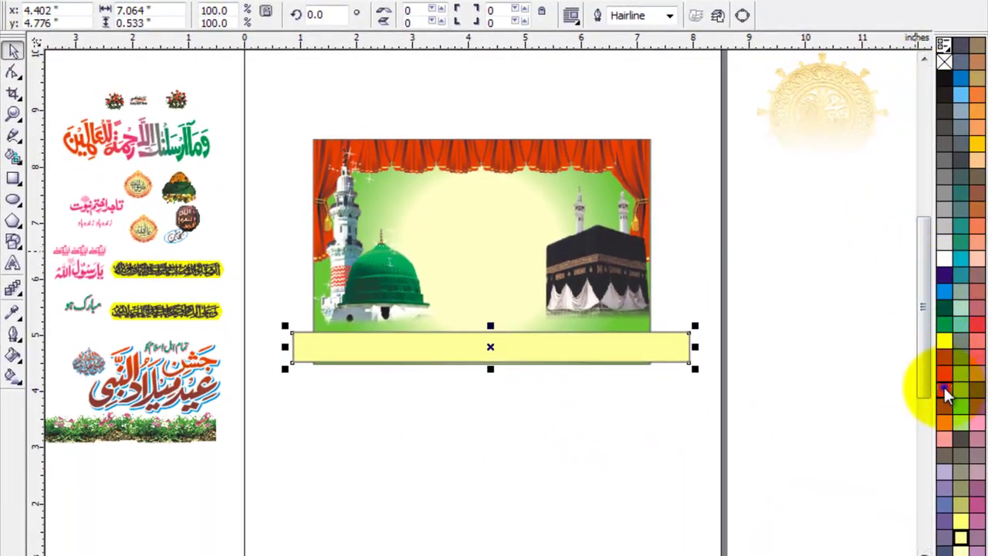
pyautogui.rightClick(943, 389)
# Set the strip's outline to 4 pt, behind the fill and scaled with the image, with rounded corners and line caps.
pyautogui.press('F12')
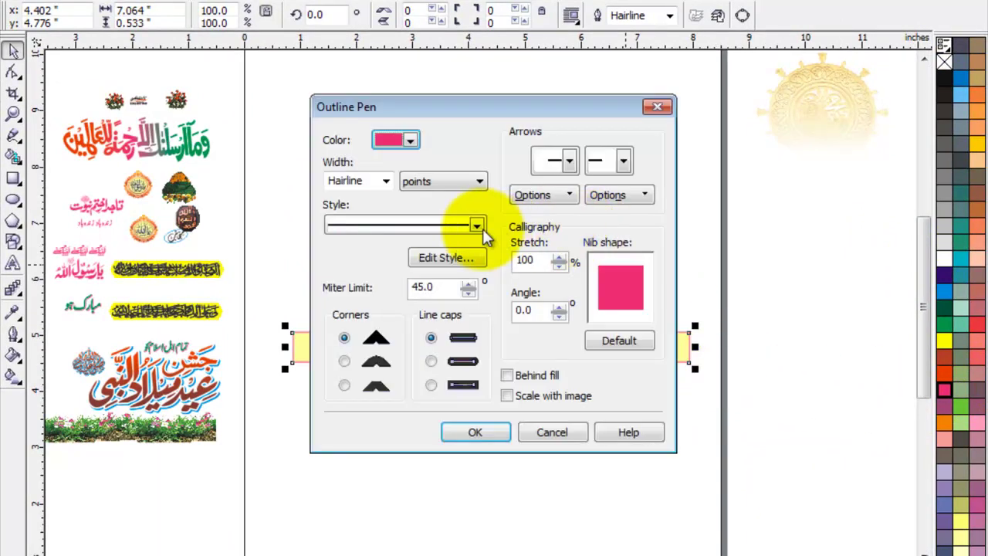
pyautogui.click(386, 181)
pyautogui.click(351, 260)
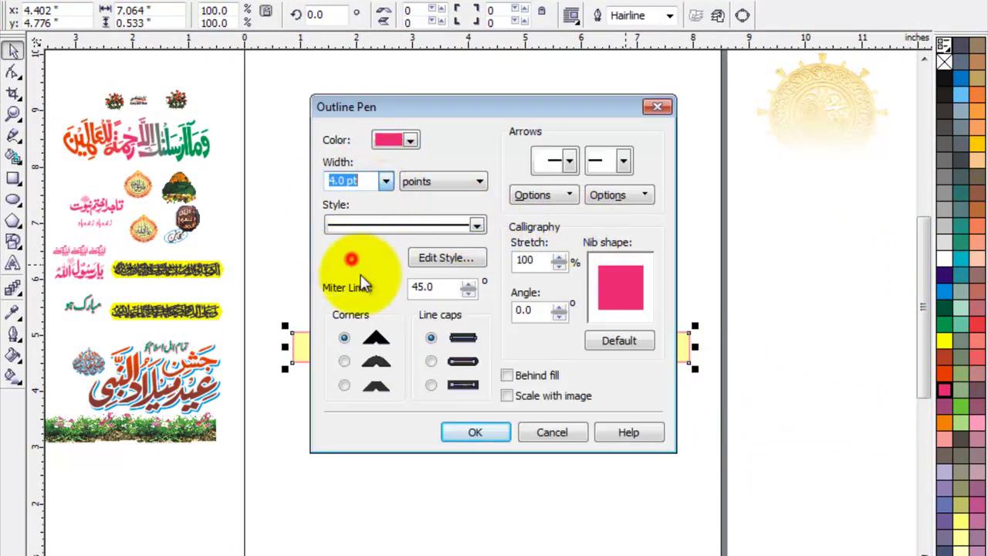
pyautogui.click(533, 398)
pyautogui.click(521, 375)
pyautogui.click(431, 360)
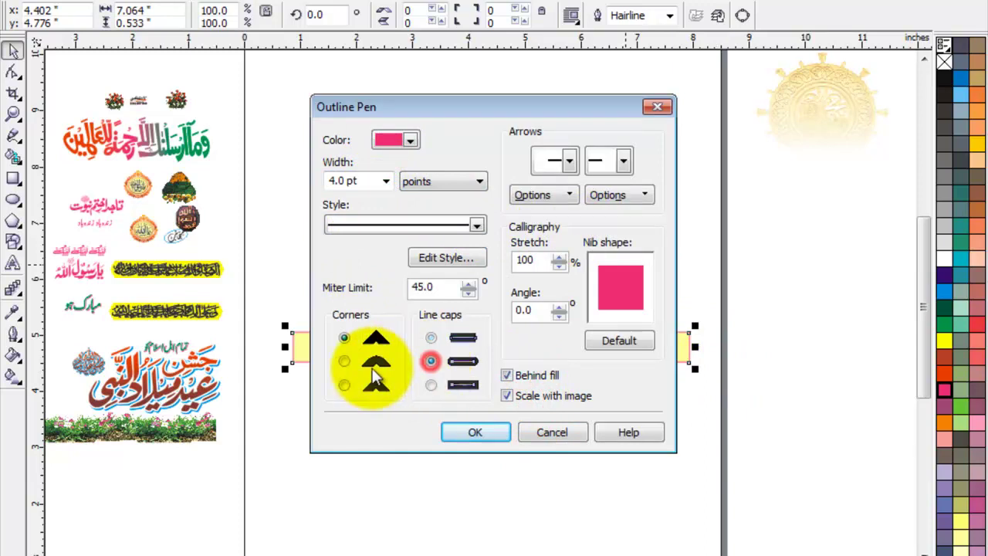
pyautogui.click(344, 360)
pyautogui.click(473, 435)
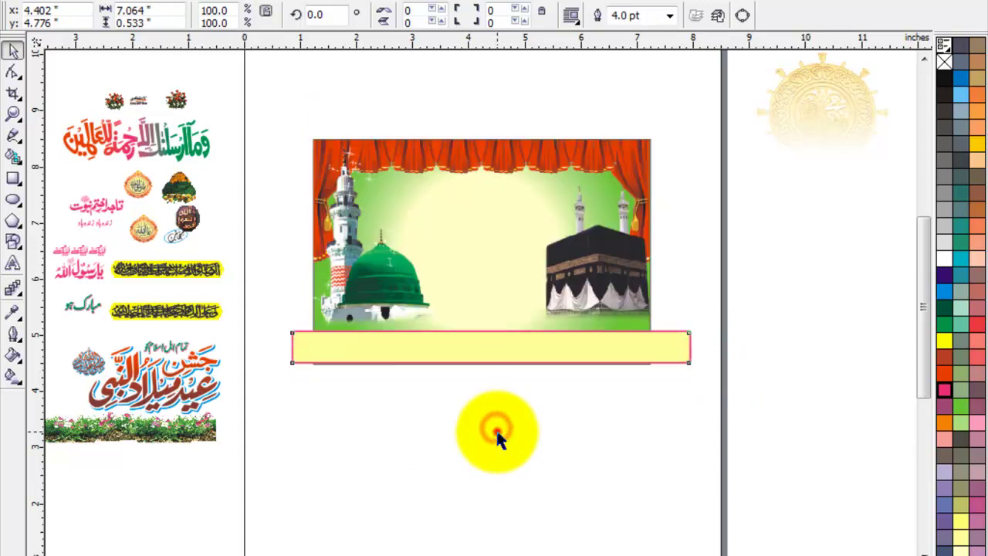
pyautogui.click(496, 432)
pyautogui.click(324, 450)
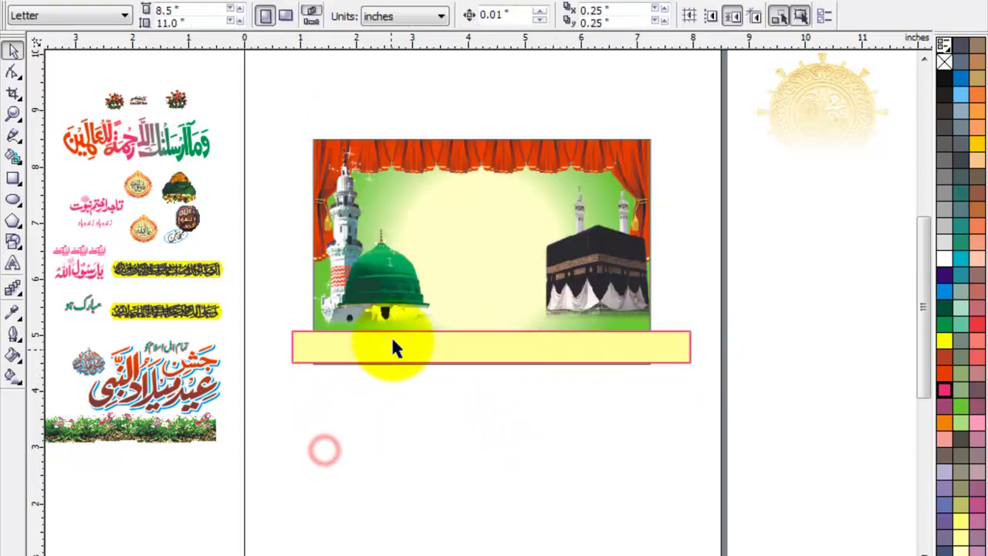
# Nudge the green dome and Kaaba images slightly down towards the yellow strip.
pyautogui.click(381, 279)
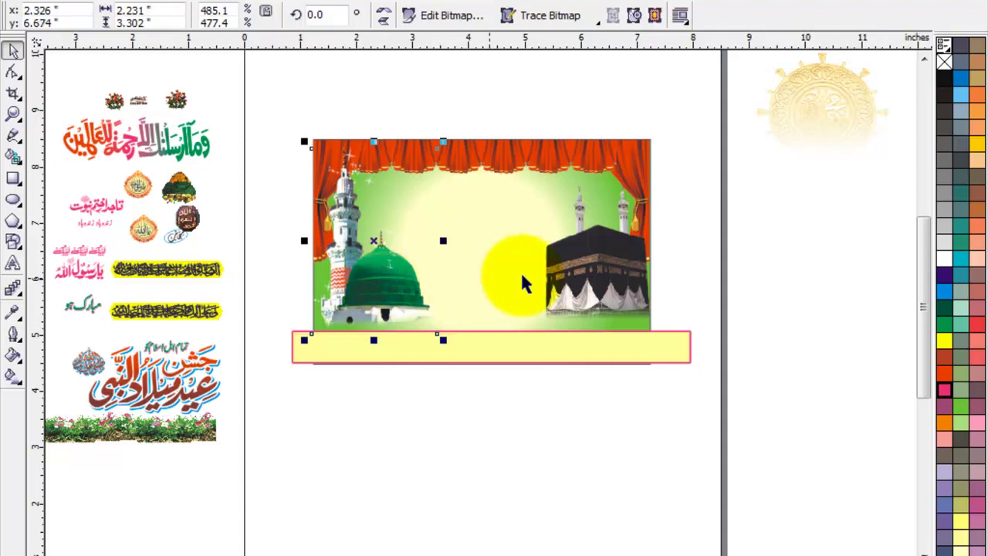
pyautogui.click(606, 275)
pyautogui.click(721, 297)
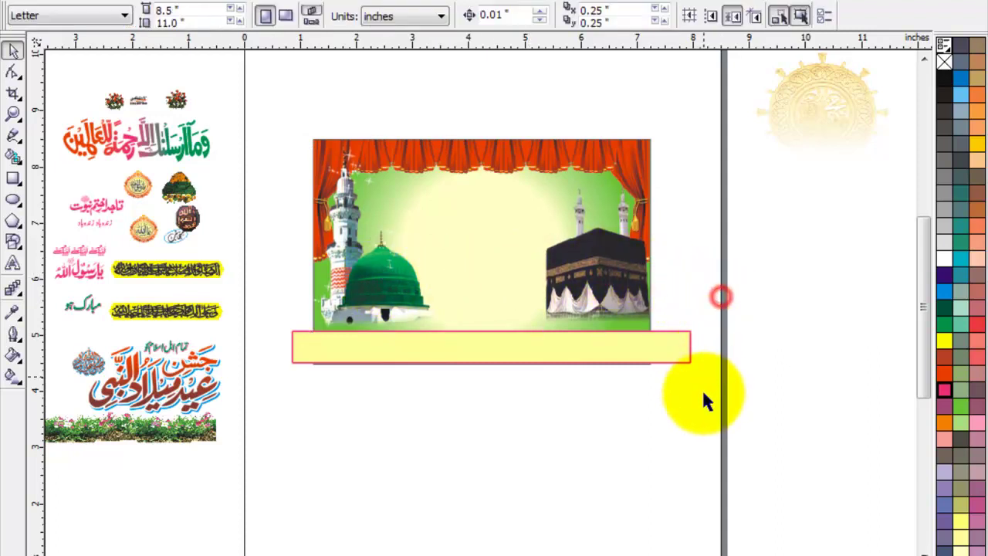
pyautogui.click(695, 406)
# Place the faded golden emblem in the middle of the banner, just below the scalloped curtain.
pyautogui.moveTo(846, 96); pyautogui.dragTo(575, 227)
pyautogui.click(736, 282)
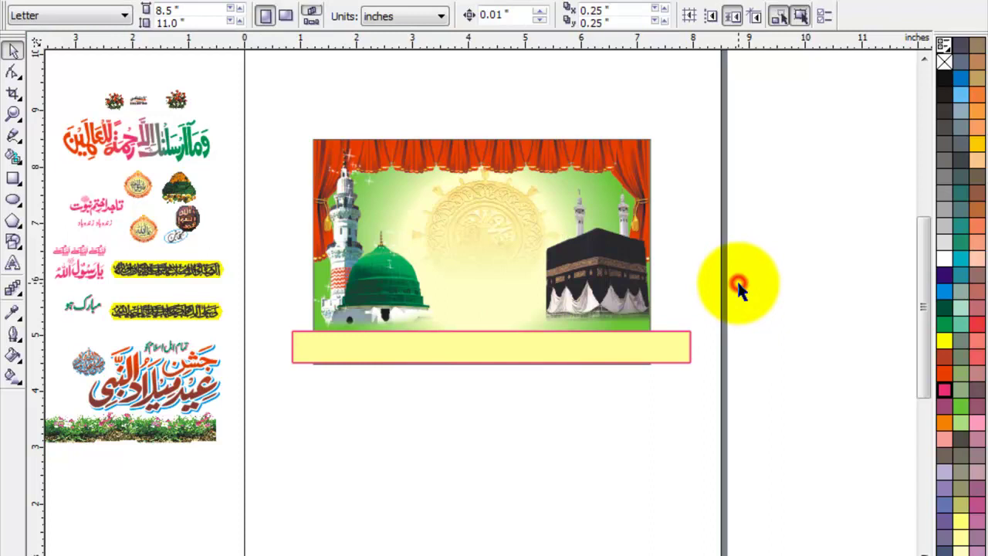
pyautogui.click(590, 266)
pyautogui.click(378, 280)
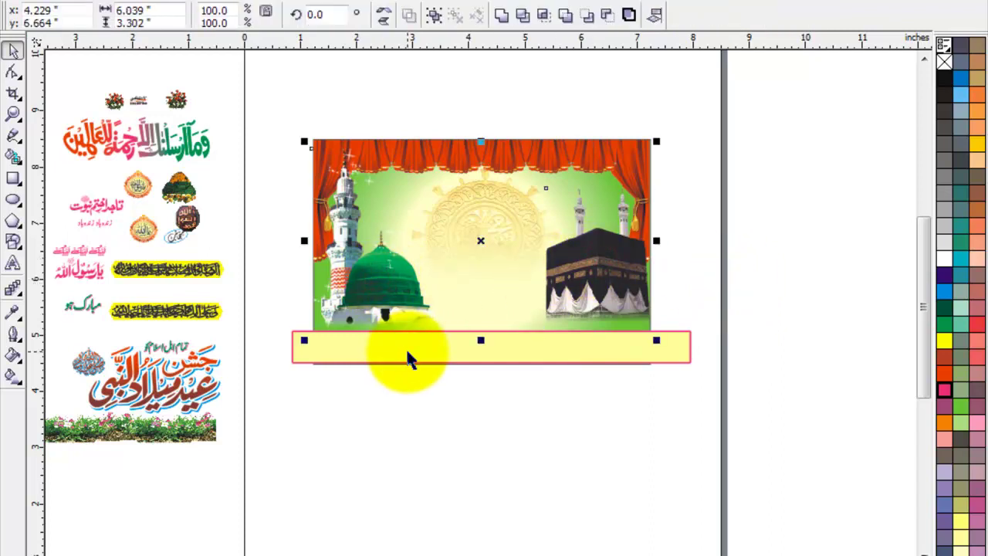
pyautogui.click(417, 390)
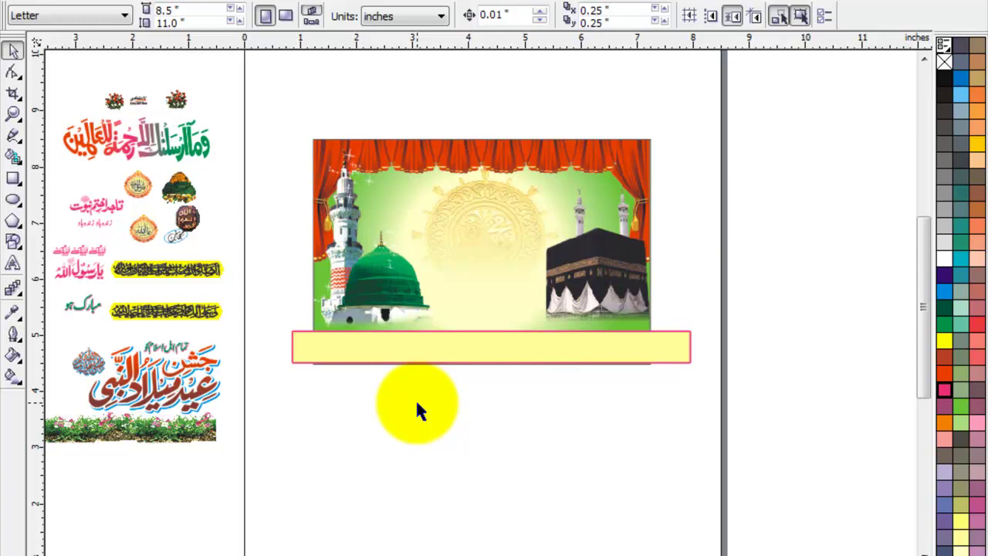
# Send the dome and Kaaba images to the back and PowerClip them inside the green background rectangle.
pyautogui.click(370, 301)
pyautogui.click(603, 272)
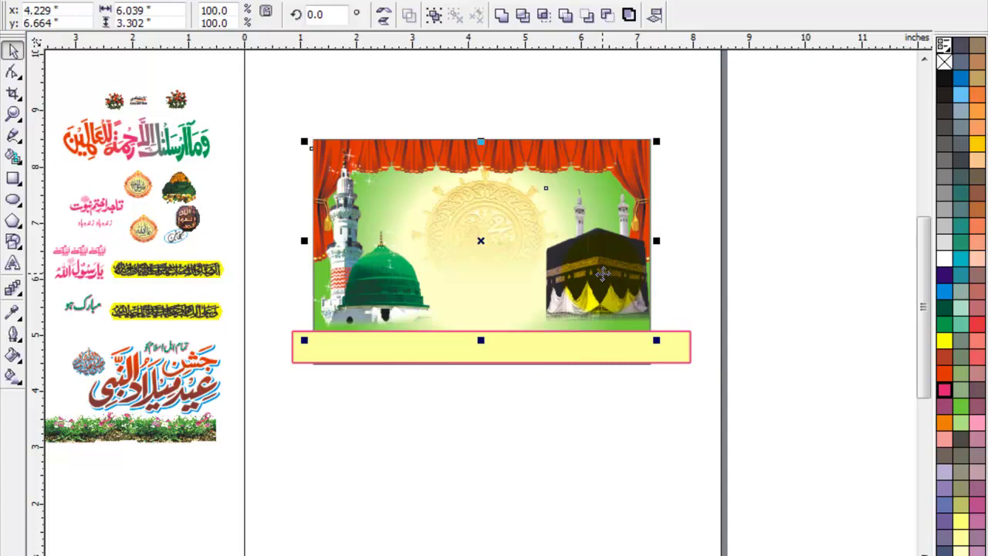
pyautogui.press('Delete')
pyautogui.click(602, 271)
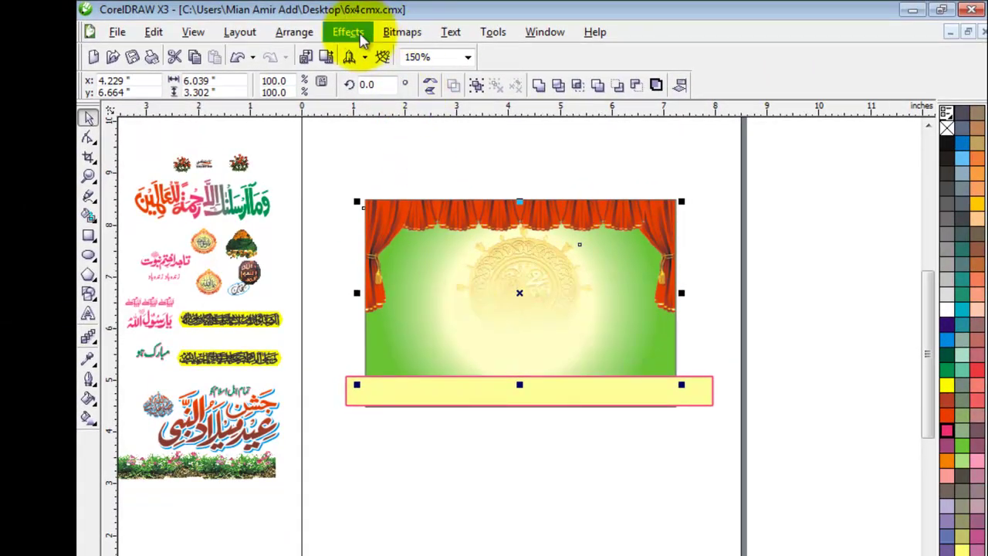
pyautogui.click(360, 37)
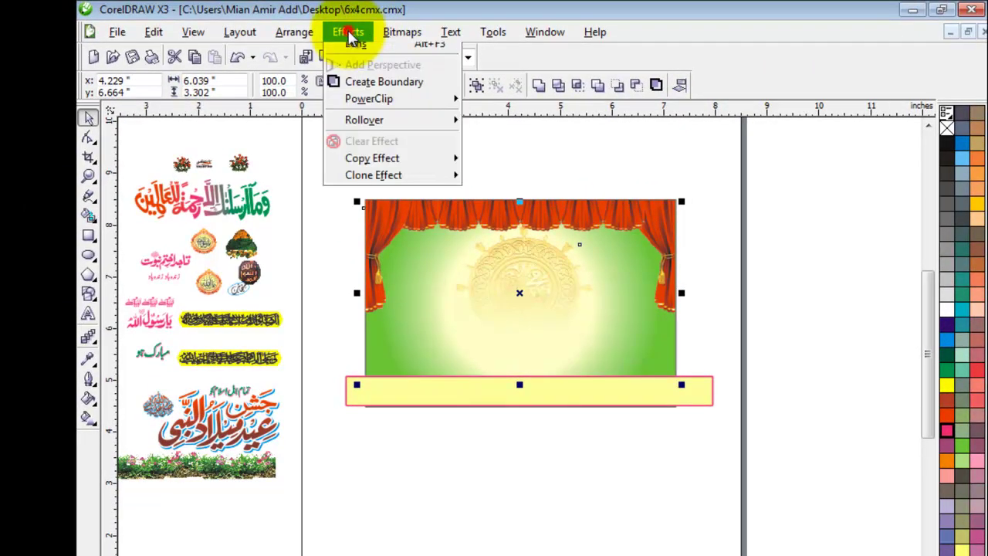
pyautogui.moveTo(398, 262)
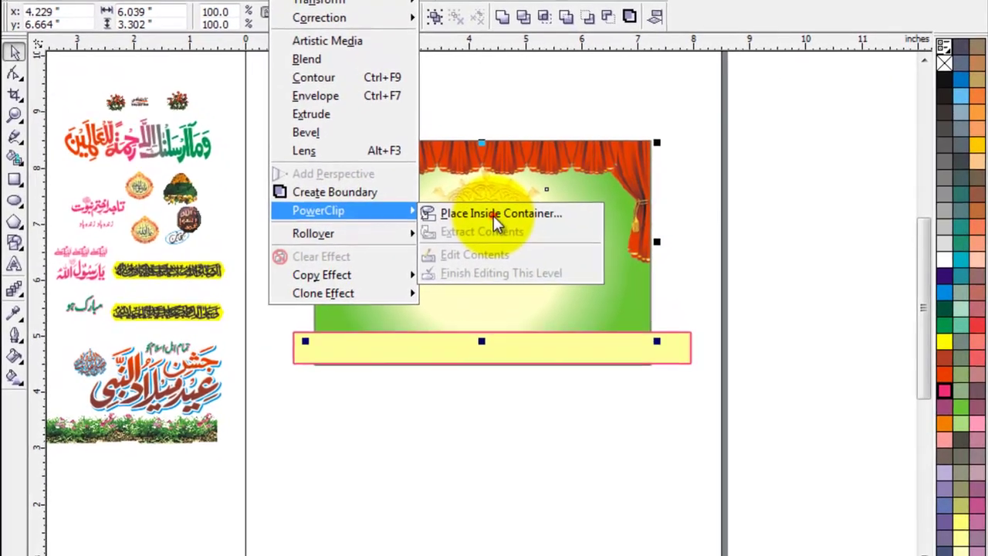
pyautogui.click(518, 250)
pyautogui.click(321, 304)
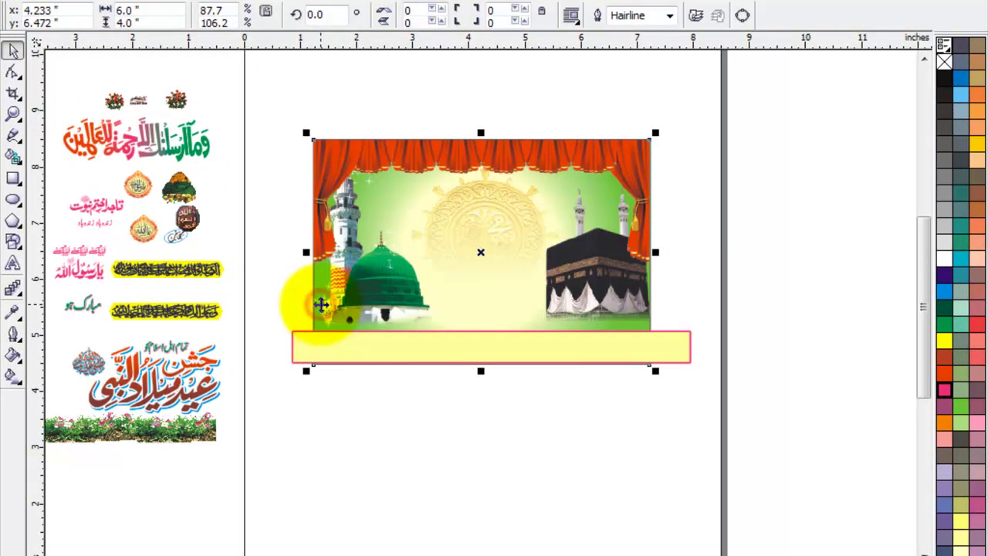
pyautogui.click(354, 432)
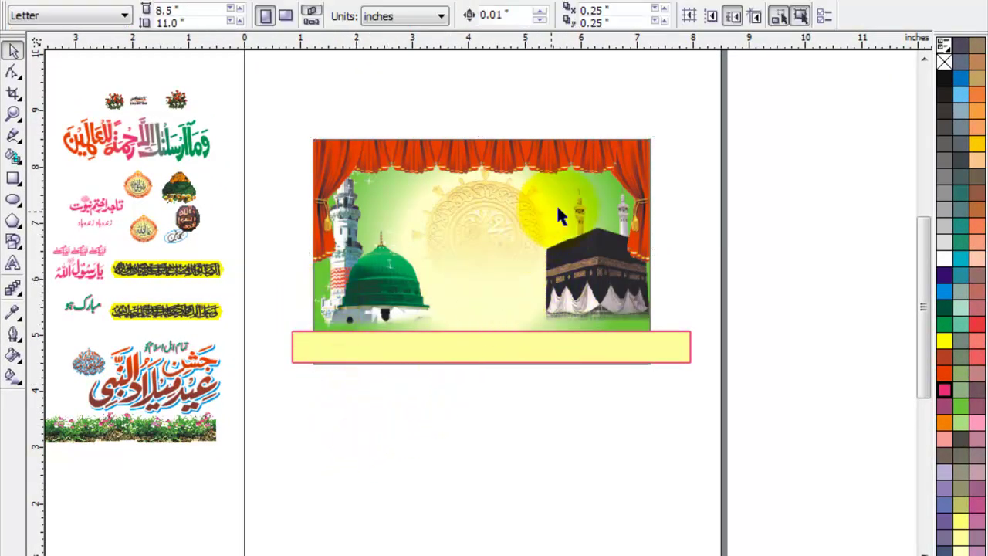
# Send the golden emblem and the curtain group to the back and PowerClip them inside the background rectangle.
pyautogui.click(483, 213)
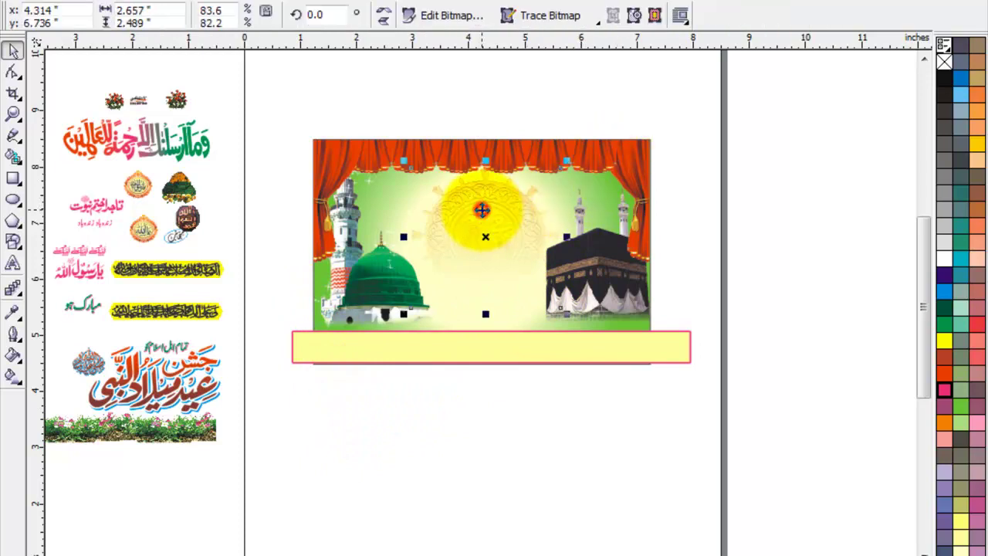
pyautogui.click(640, 152)
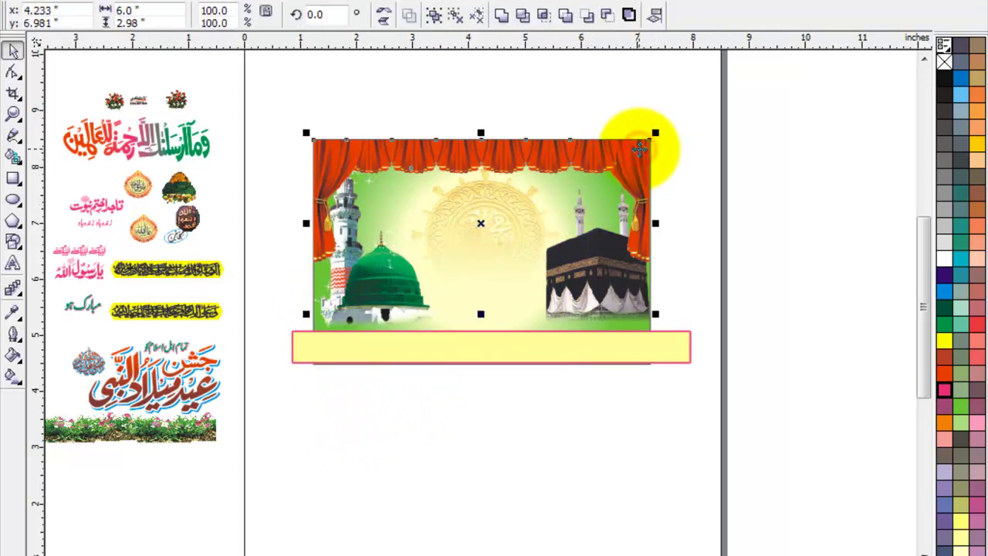
pyautogui.hotkey('ctrl', 'z')
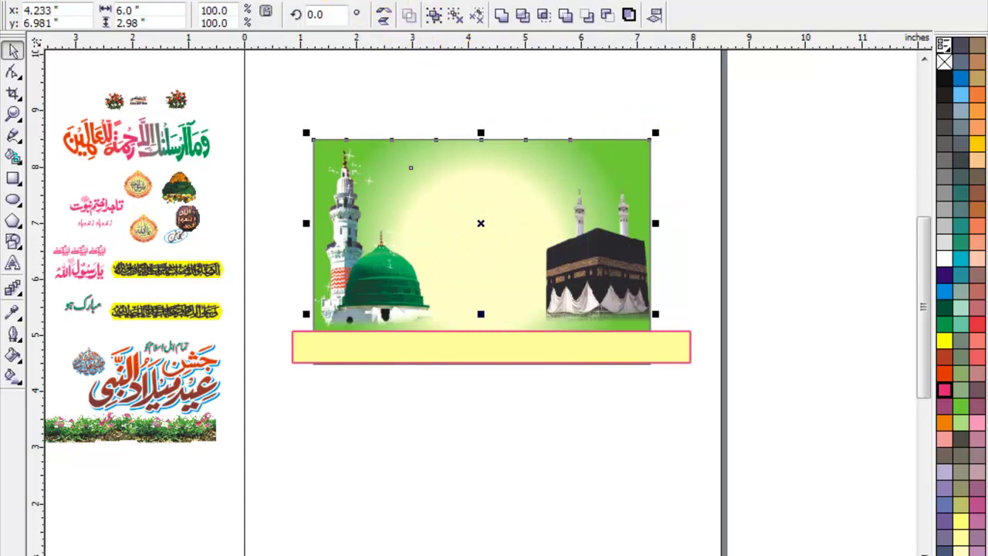
pyautogui.click(317, 1)
pyautogui.moveTo(401, 210)
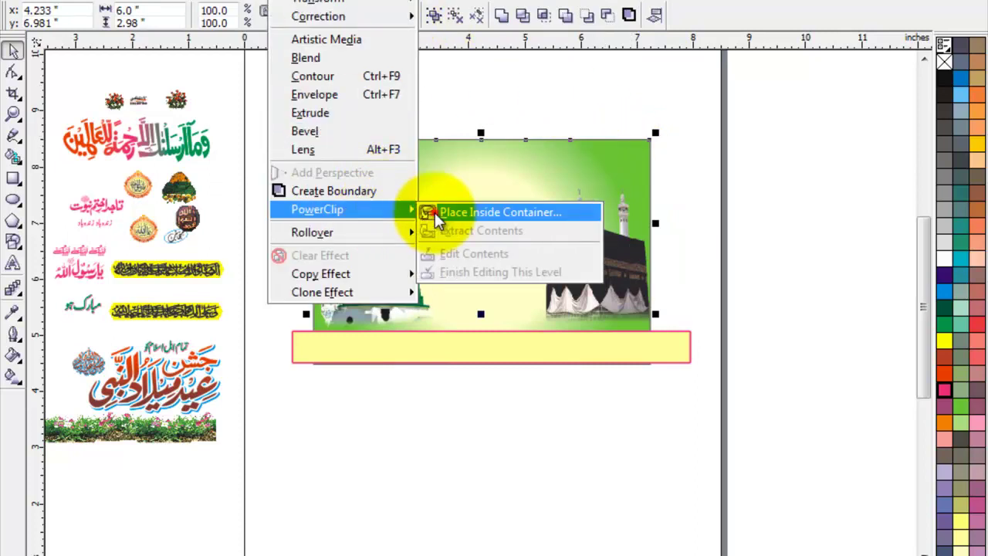
pyautogui.click(436, 212)
pyautogui.click(529, 177)
pyautogui.click(720, 207)
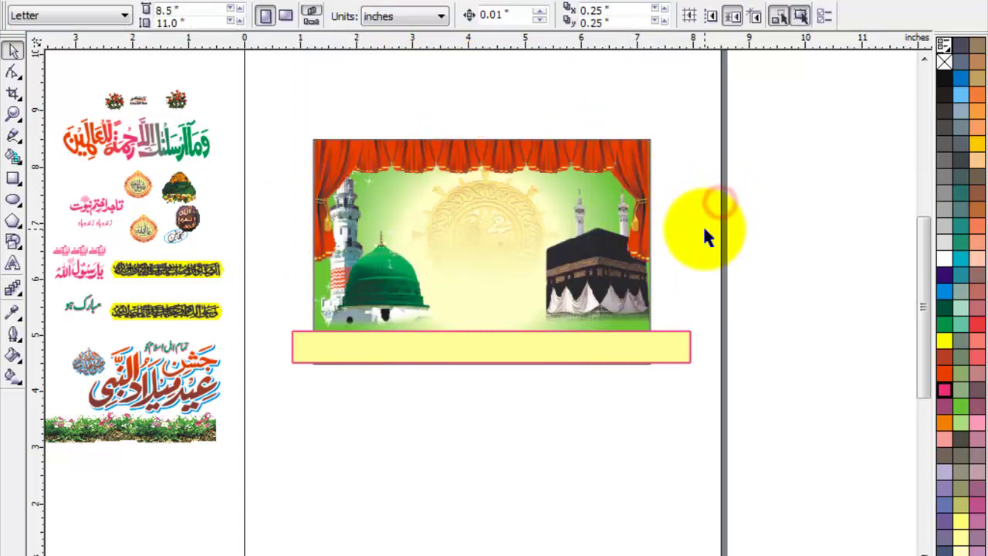
# Place the flower border along the yellow strip's upper edge and bring the strip in front of it.
pyautogui.click(450, 463)
pyautogui.moveTo(197, 446); pyautogui.dragTo(611, 326)
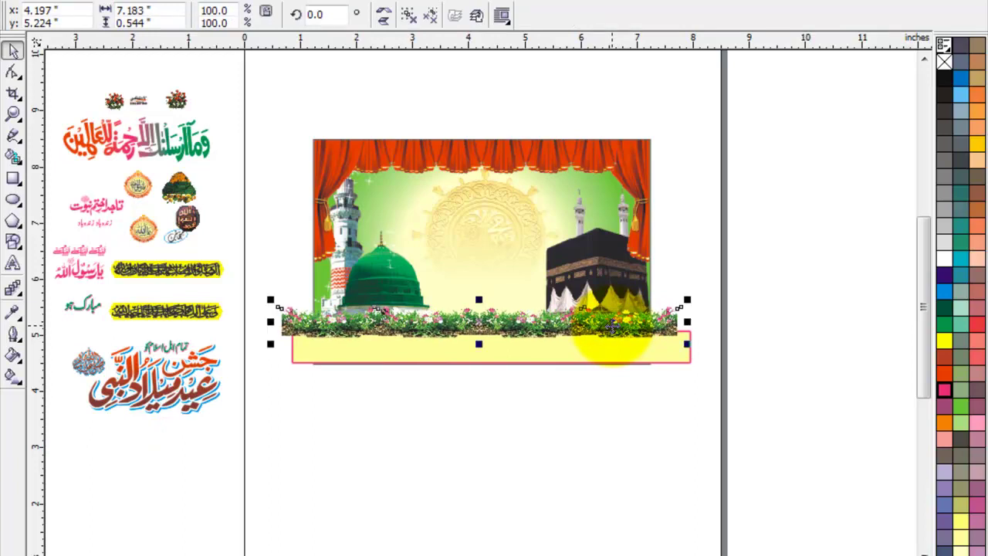
pyautogui.click(628, 406)
pyautogui.click(675, 352)
pyautogui.hotkey('shift', 'pageup')
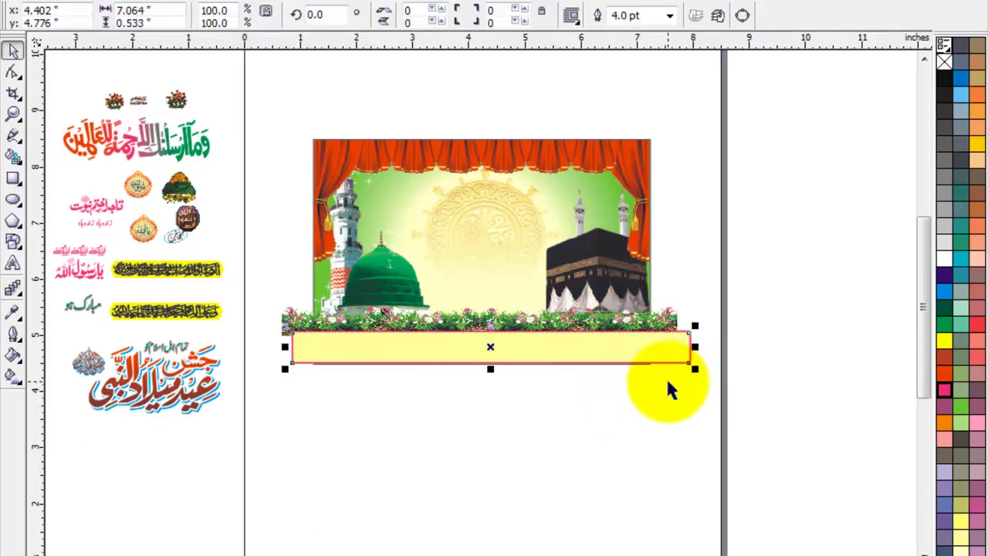
# Send the flower border and yellow strip together to the back and PowerClip them inside the background rectangle.
pyautogui.keyDown('shift'); pyautogui.click(668, 316); pyautogui.keyUp('shift')
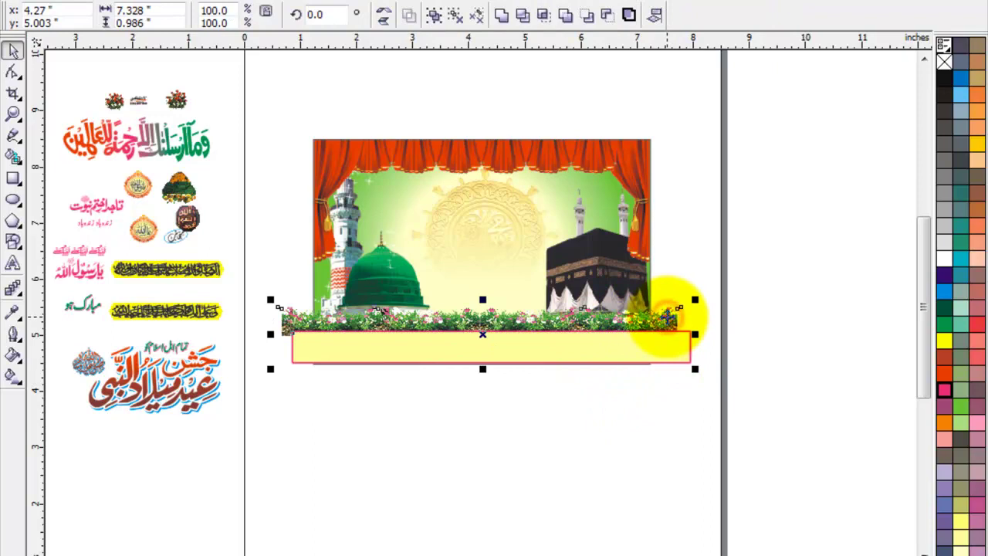
pyautogui.hotkey('shift', 'pagedown')
pyautogui.click(301, 0)
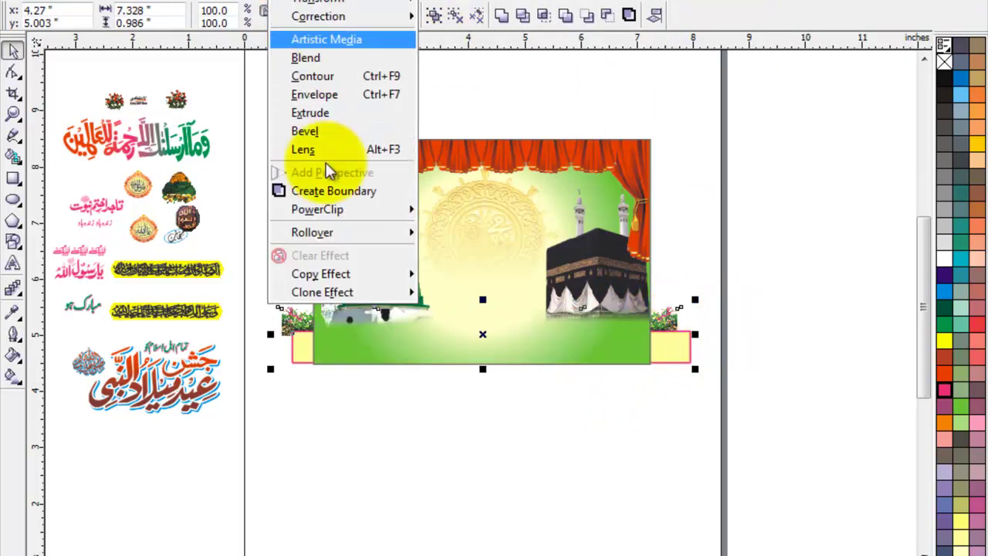
pyautogui.moveTo(348, 209)
pyautogui.click(457, 211)
pyautogui.click(458, 297)
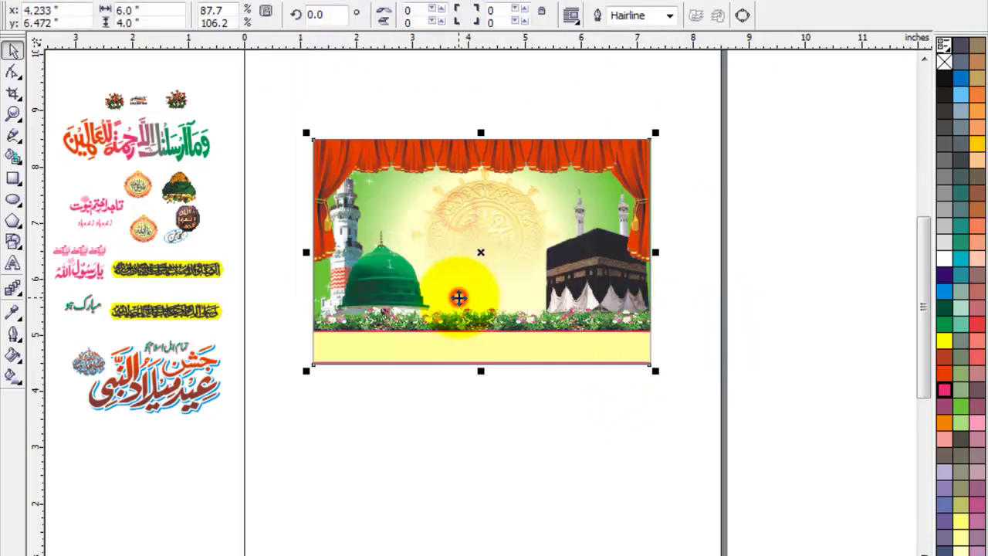
pyautogui.click(491, 436)
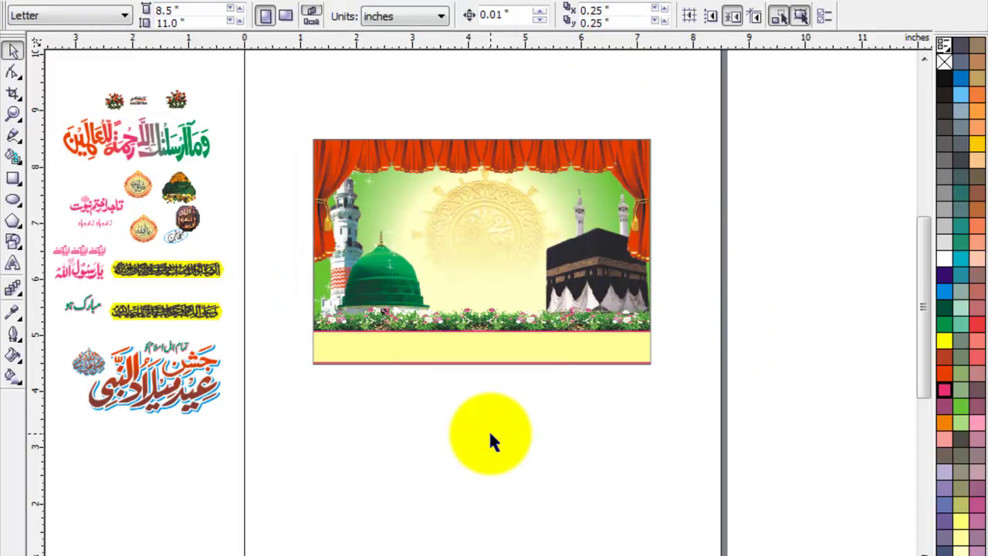
# Zoom in on the whole banner to examine the clipped curtains, holy-site images, flower border and strip.
pyautogui.scroll(1, 489, 436)
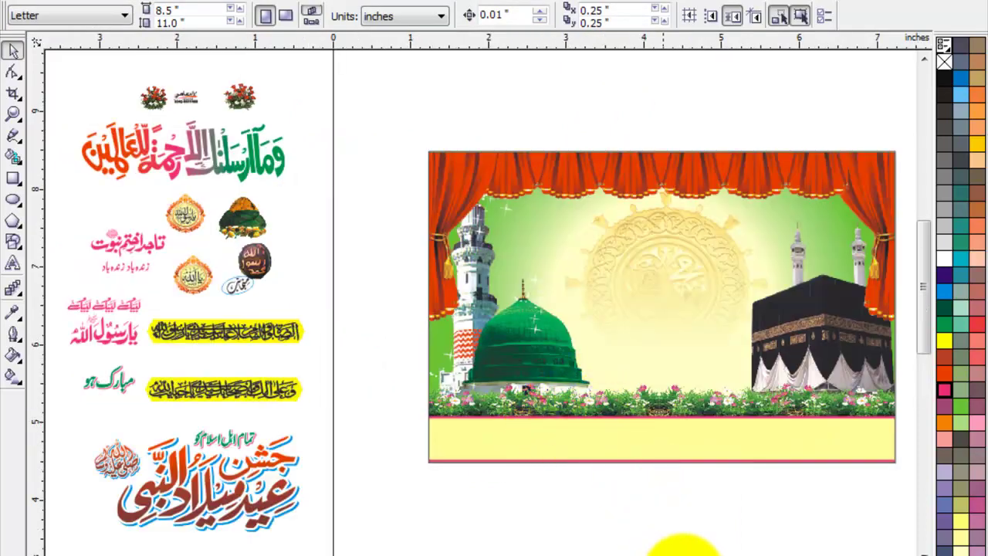
pyautogui.hscroll(3, 695, 544)
pyautogui.press('z')
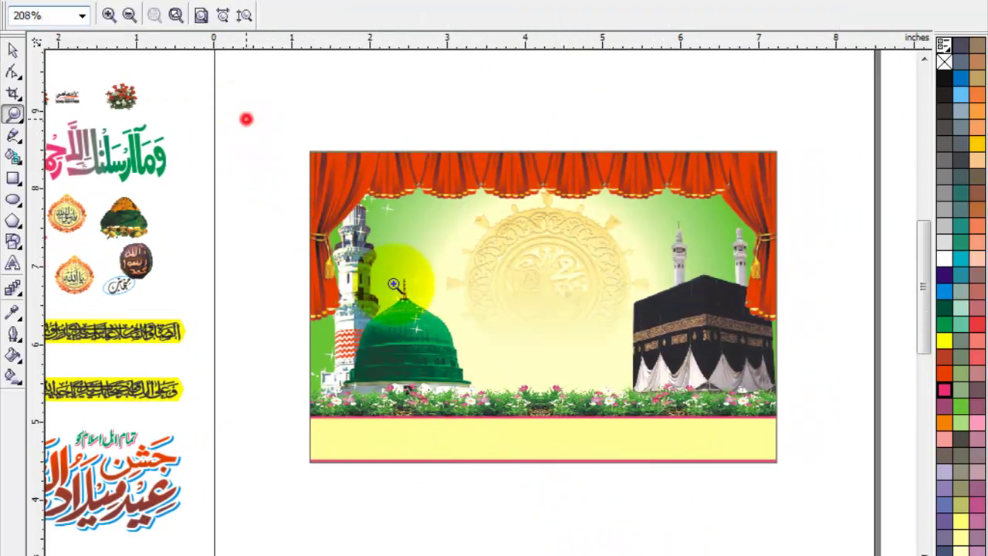
pyautogui.moveTo(258, 139); pyautogui.dragTo(793, 495)
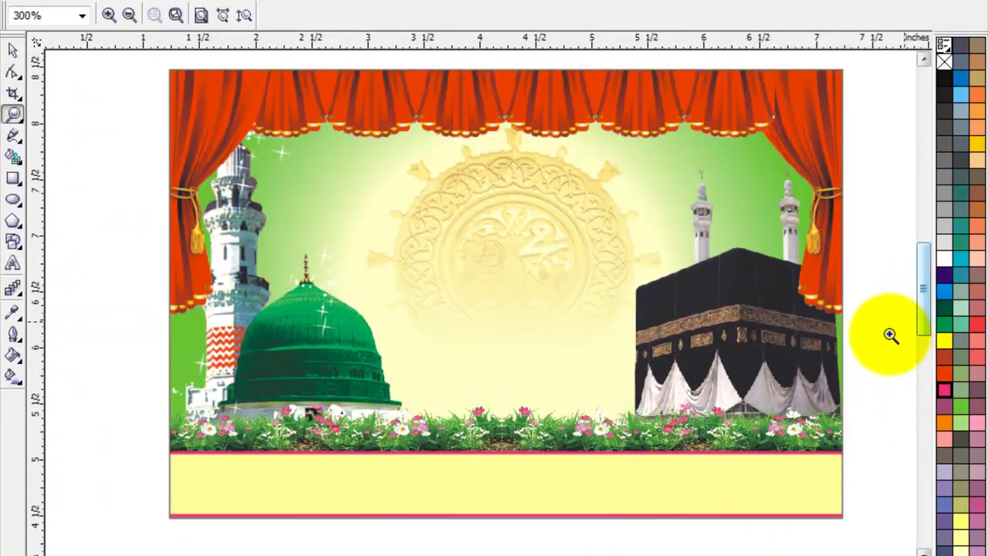
pyautogui.click(13, 50)
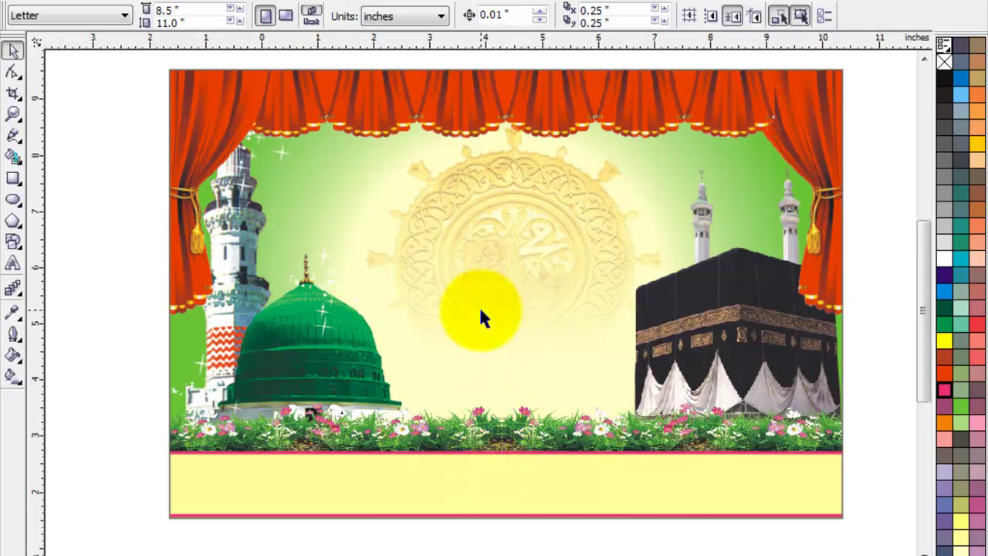
# Place the two round calligraphy medallions over the curtains in the banner's upper corners.
pyautogui.press('F3')
pyautogui.click(329, 423)
pyautogui.click(293, 408)
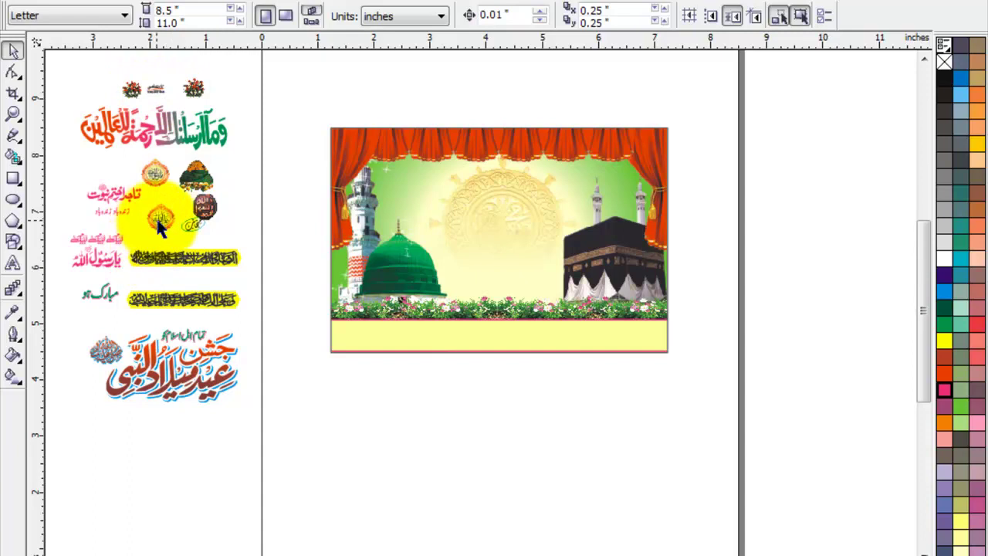
pyautogui.moveTo(160, 224); pyautogui.dragTo(348, 149)
pyautogui.moveTo(154, 171); pyautogui.dragTo(652, 142)
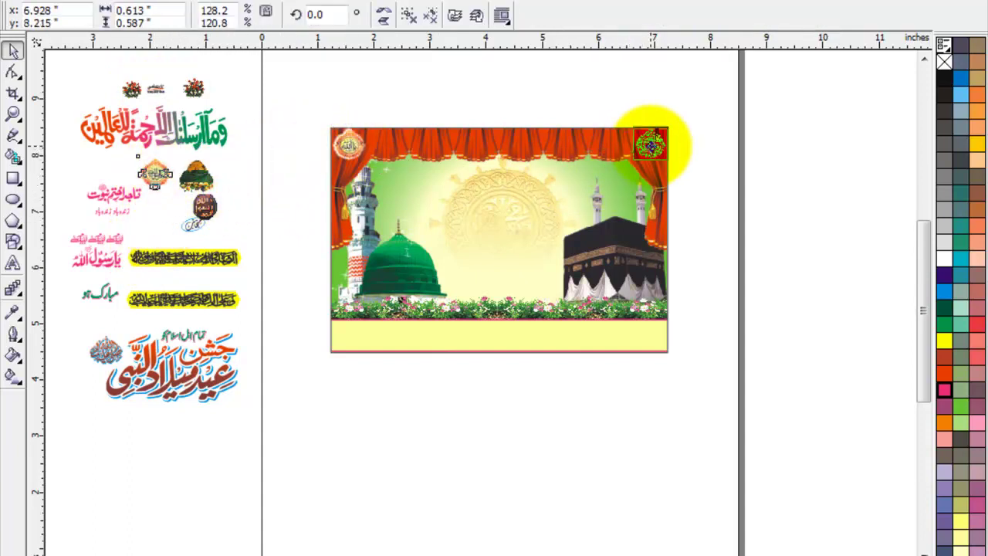
# Shift the medallion in the upper-right corner slightly down and inward, clear of the banner's edges.
pyautogui.click(731, 198)
pyautogui.press('z')
pyautogui.moveTo(710, 101); pyautogui.dragTo(587, 192)
pyautogui.click(12, 49)
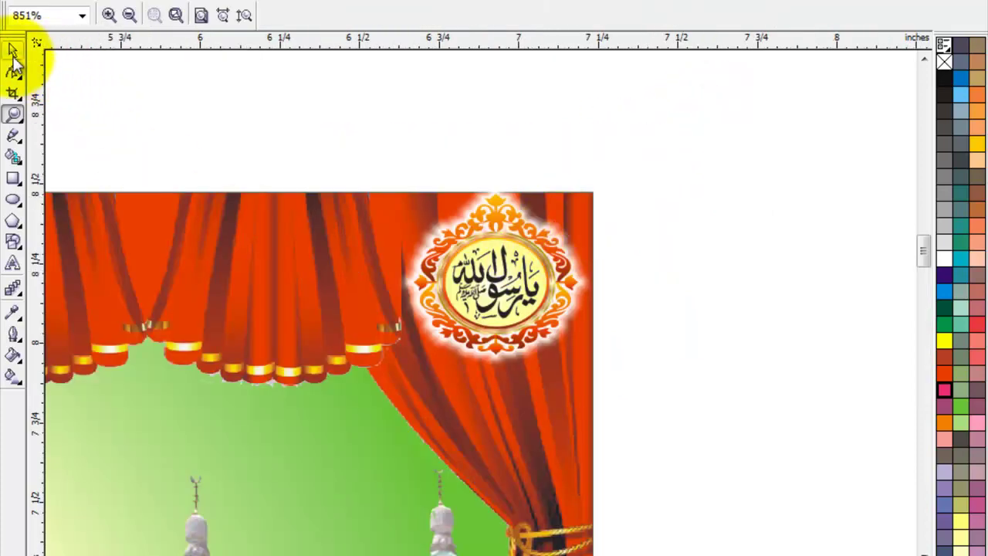
pyautogui.click(397, 181)
pyautogui.moveTo(397, 181); pyautogui.dragTo(397, 198)
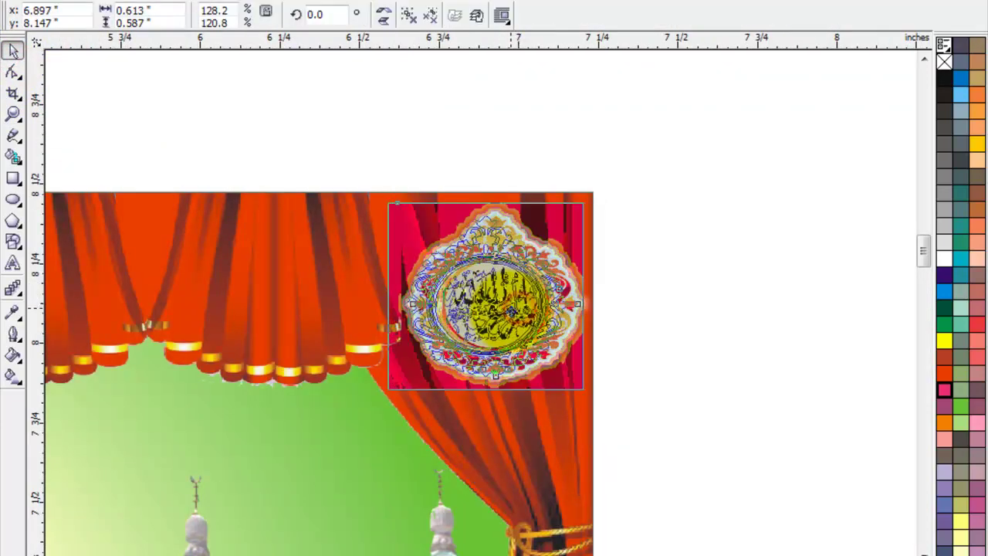
pyautogui.click(679, 347)
# Move the "Ya Rasool Allah" medallion to the banner's upper-left corner and fine-tune its position inside the curtain.
pyautogui.scroll(-1, 216, 410)
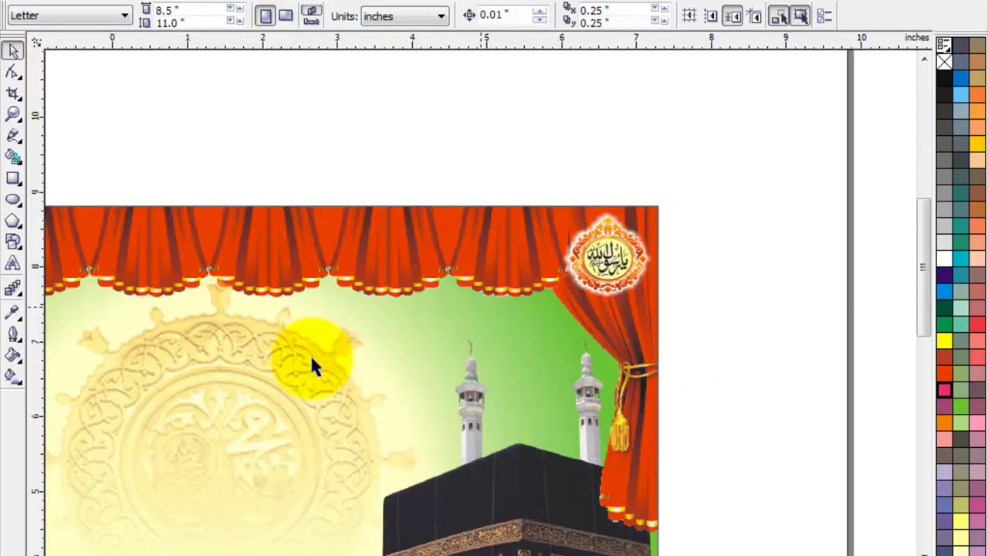
pyautogui.scroll(-1, 315, 369)
pyautogui.moveTo(221, 243); pyautogui.dragTo(249, 278)
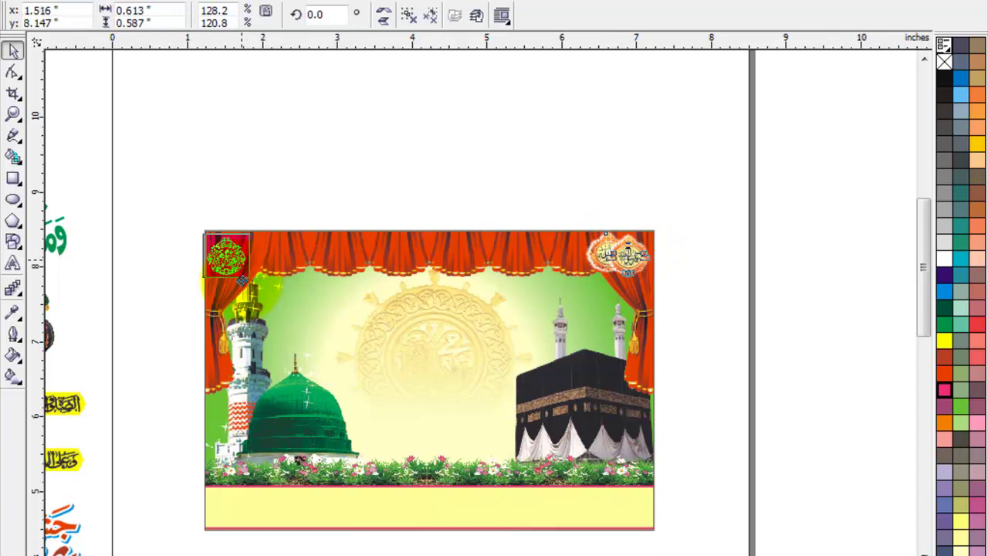
pyautogui.press('z')
pyautogui.moveTo(170, 203); pyautogui.dragTo(316, 348)
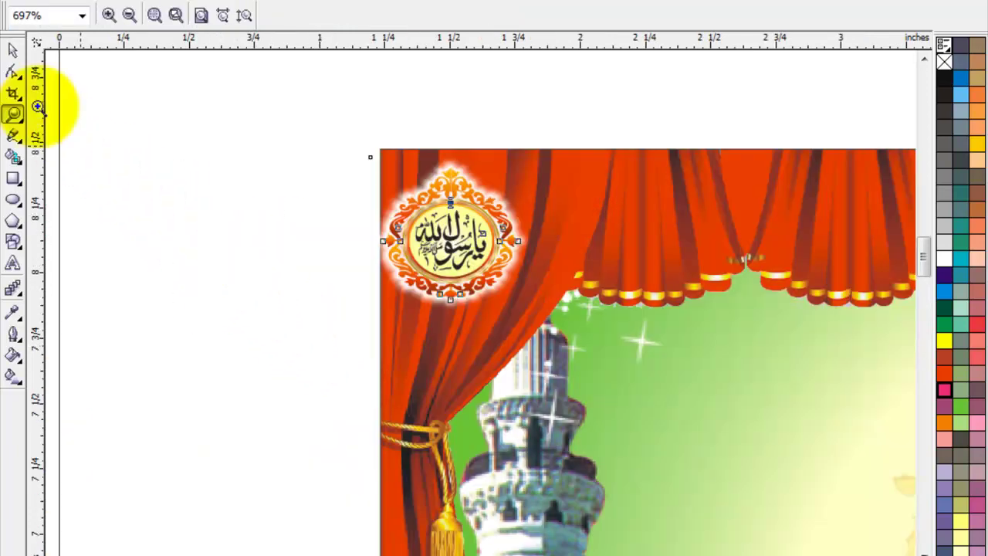
pyautogui.click(14, 51)
pyautogui.click(165, 281)
pyautogui.click(443, 231)
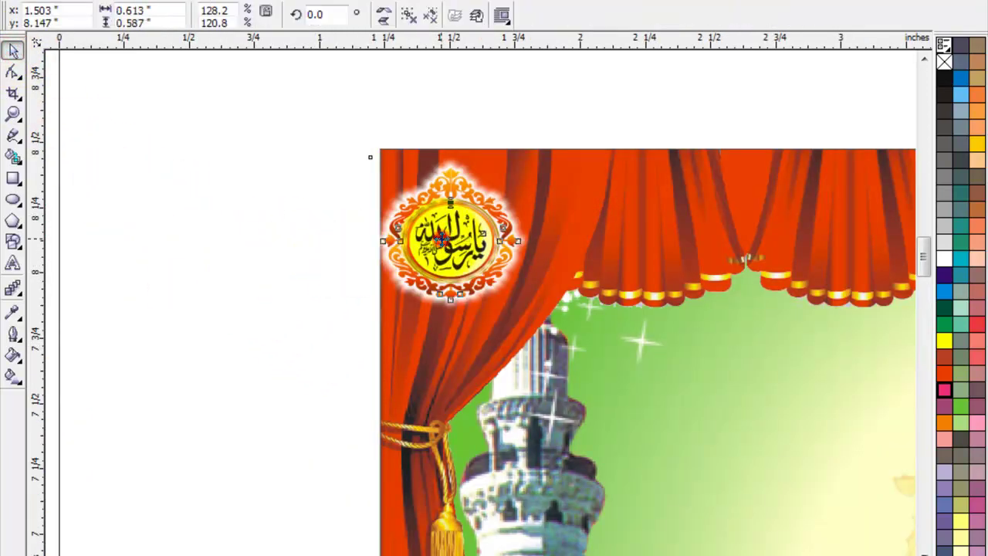
pyautogui.moveTo(444, 231); pyautogui.dragTo(457, 232)
pyautogui.click(363, 293)
# Position the "Ya Allah" medallion on the curtain in the banner's upper-right corner.
pyautogui.scroll(-6, 606, 308)
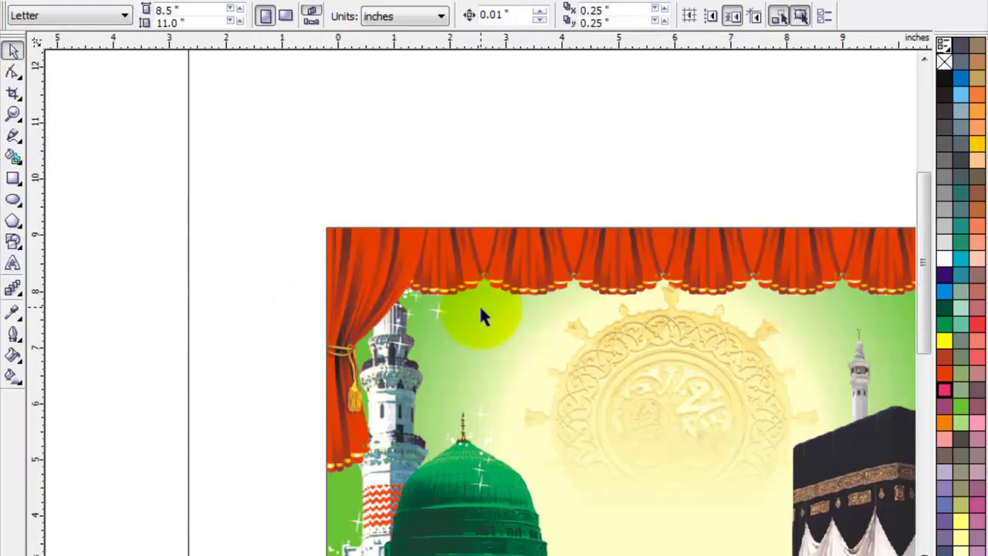
pyautogui.scroll(3, 580, 320)
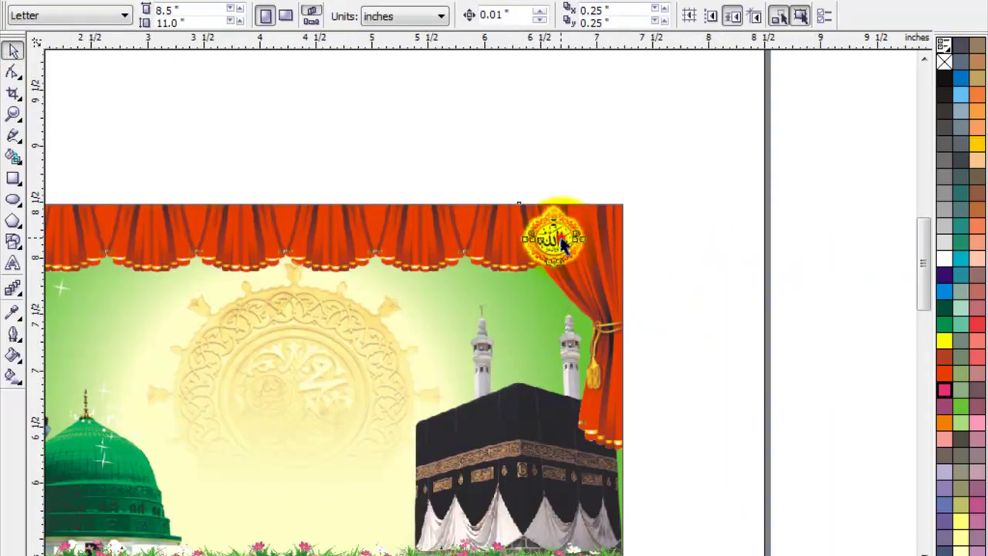
pyautogui.moveTo(562, 243); pyautogui.dragTo(596, 246)
pyautogui.click(668, 297)
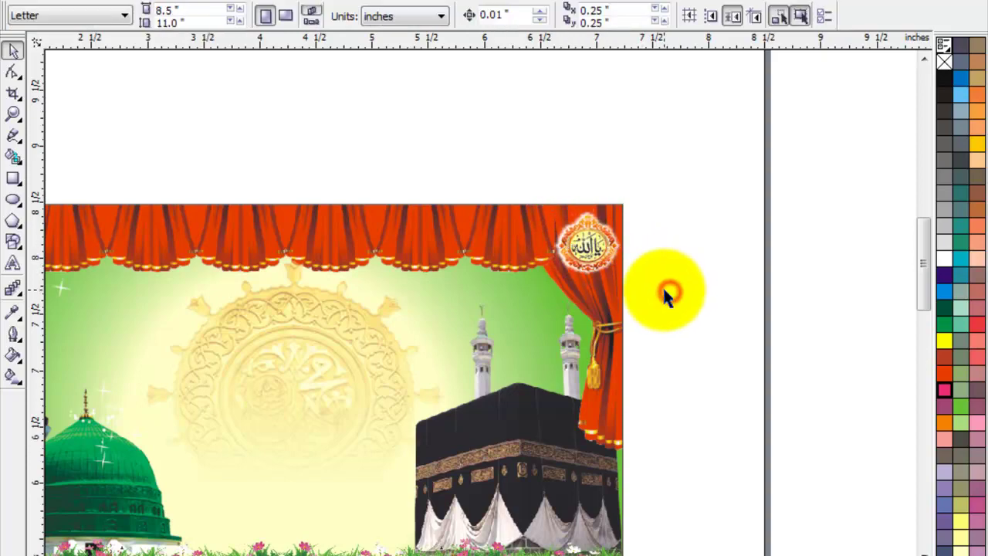
# Place the two yellow calligraphy strips side by side across the top curtain, between the corner medallions.
pyautogui.press('F4')
pyautogui.click(696, 118)
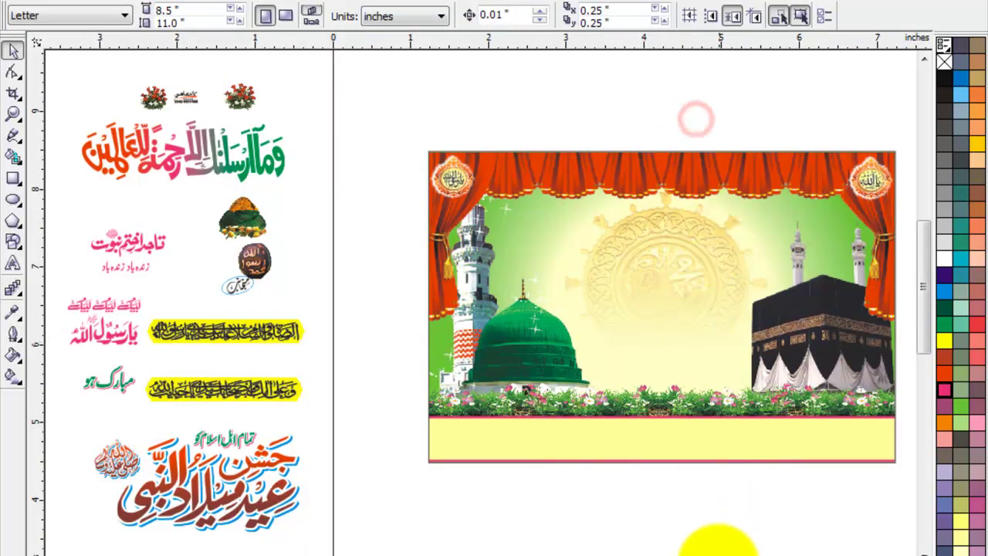
pyautogui.moveTo(924, 272); pyautogui.dragTo(922, 283)
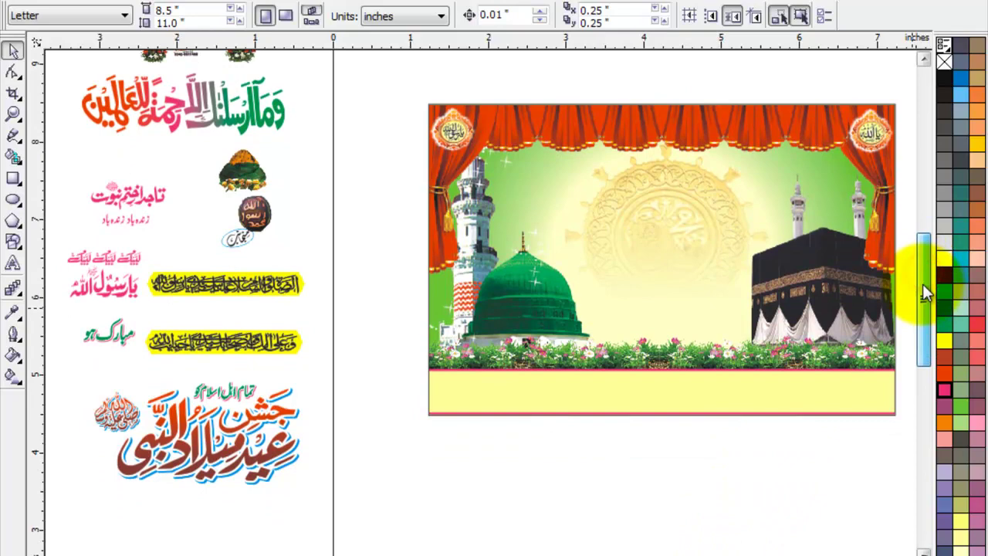
pyautogui.click(599, 473)
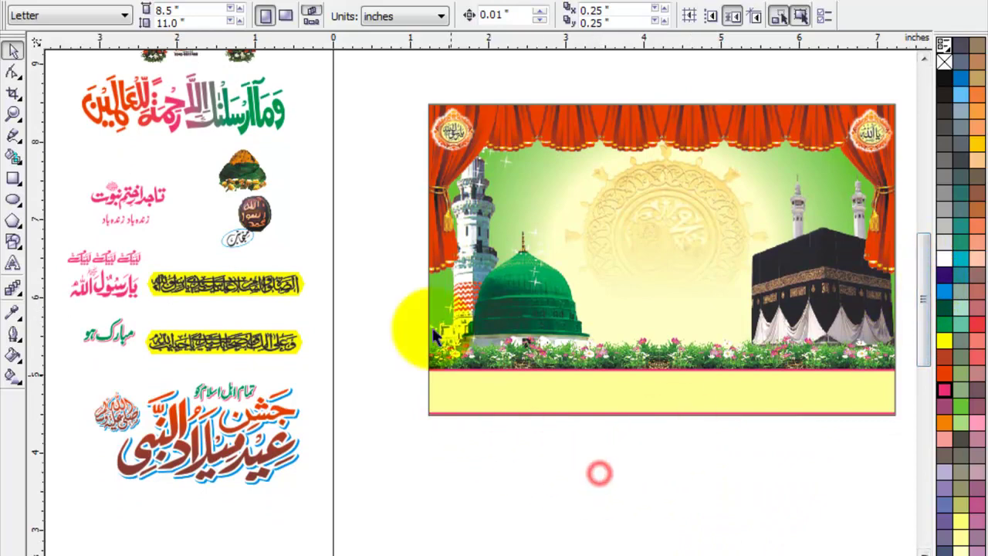
pyautogui.click(360, 200)
pyautogui.moveTo(257, 294); pyautogui.dragTo(794, 124)
pyautogui.moveTo(227, 359); pyautogui.dragTo(564, 132)
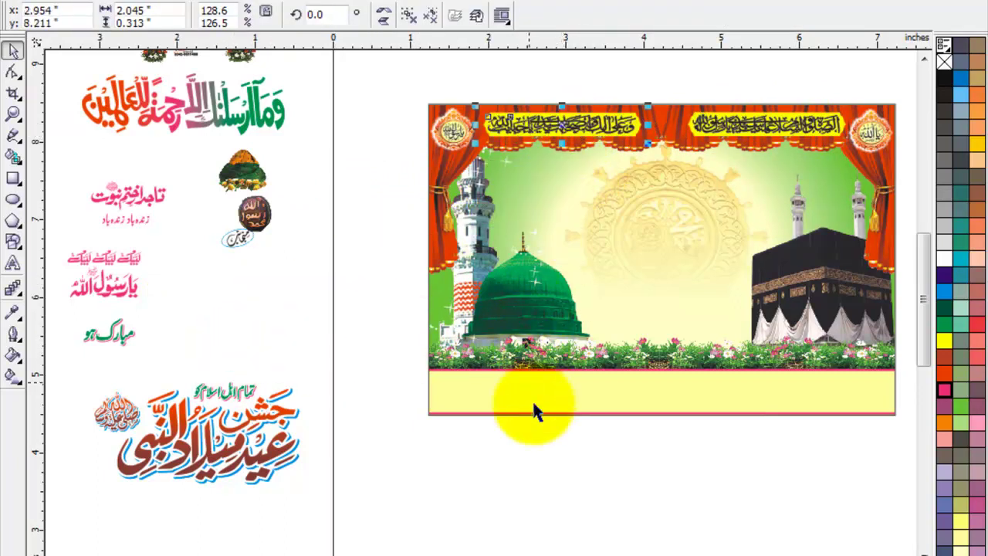
# Spread the two yellow calligraphy strips outward towards the corner medallions, leaving a gap at the curtain's centre.
pyautogui.click(560, 463)
pyautogui.click(784, 129)
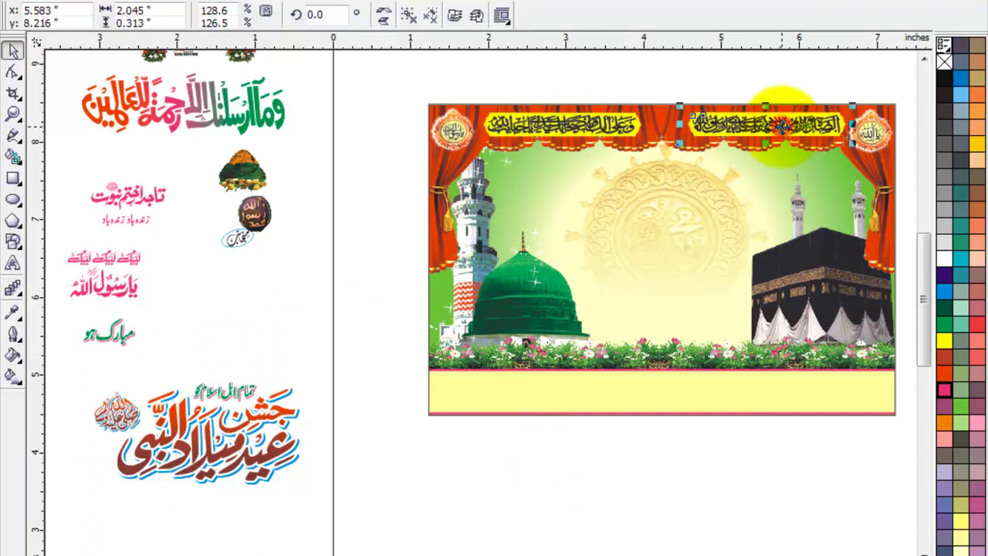
pyautogui.click(561, 130)
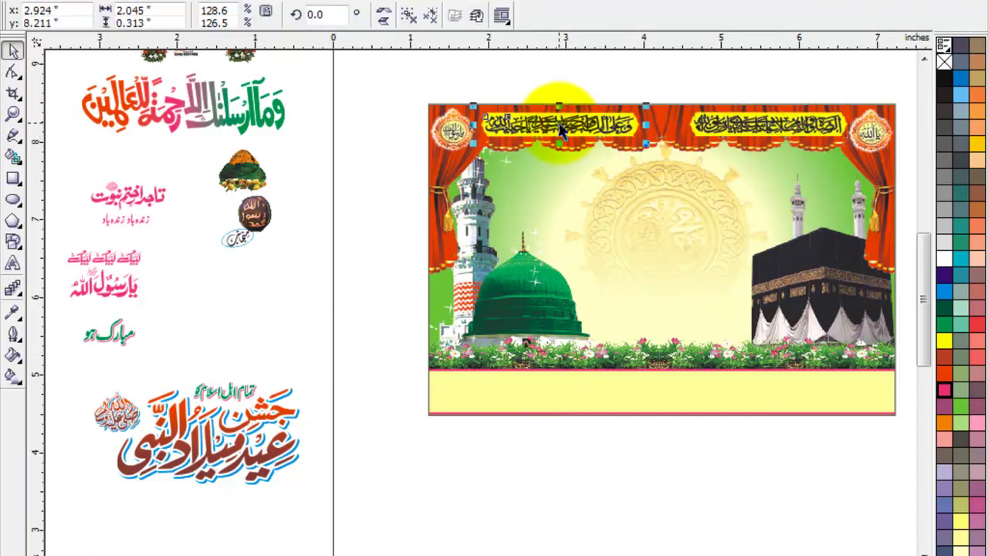
pyautogui.press('Left')
pyautogui.press('Left')
pyautogui.press('Left')
pyautogui.press('Left')
pyautogui.press('Left')
pyautogui.click(333, 265)
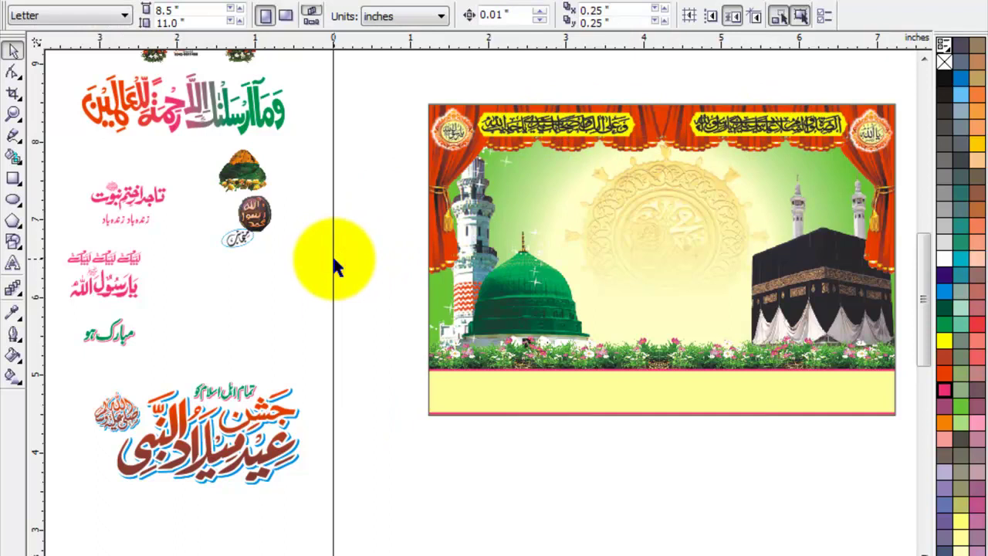
pyautogui.click(326, 287)
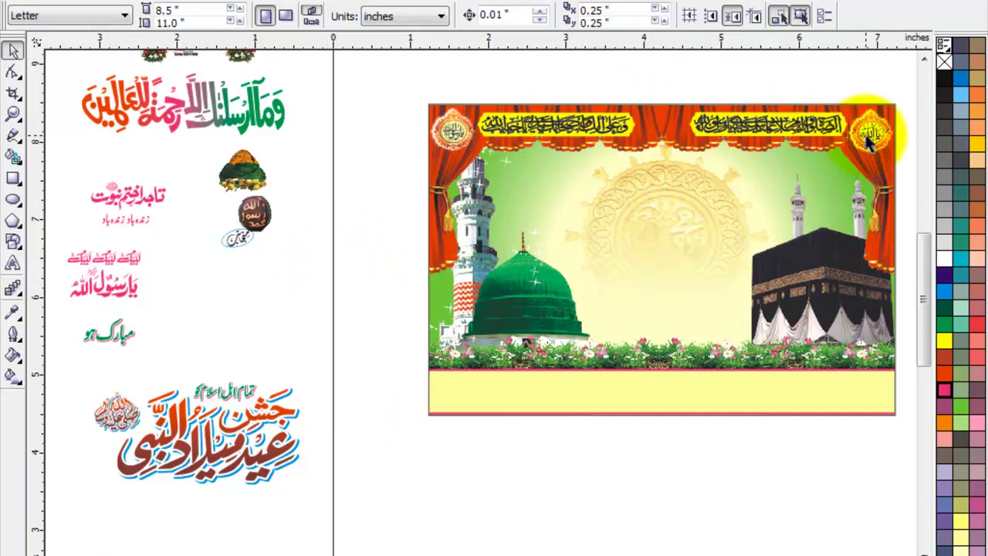
pyautogui.click(351, 265)
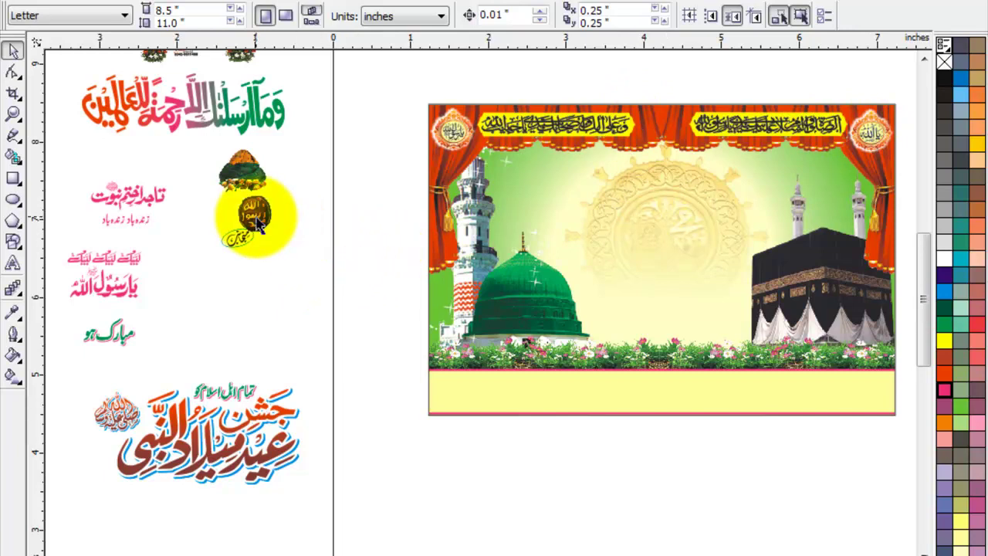
# Place the dark round seal image on the curtain, centred in the gap between the two yellow strips.
pyautogui.click(259, 224)
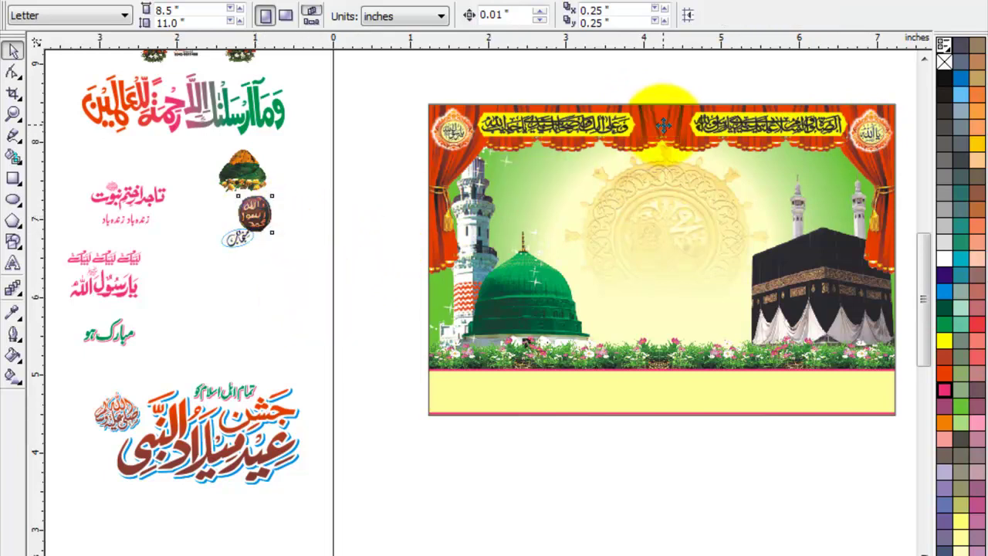
pyautogui.moveTo(663, 125); pyautogui.dragTo(662, 125)
pyautogui.press('z')
pyautogui.moveTo(594, 86); pyautogui.dragTo(728, 188)
pyautogui.click(14, 50)
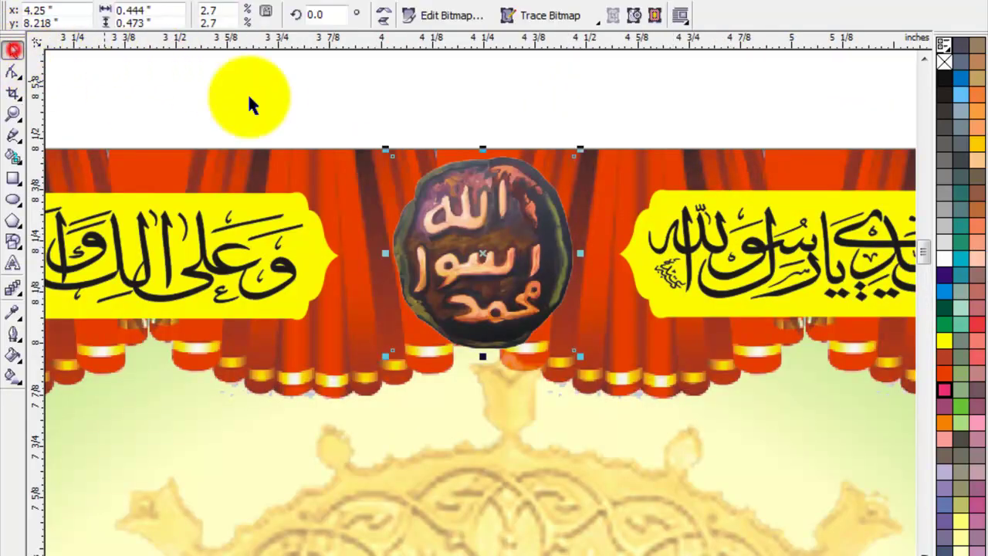
pyautogui.click(385, 98)
pyautogui.click(499, 221)
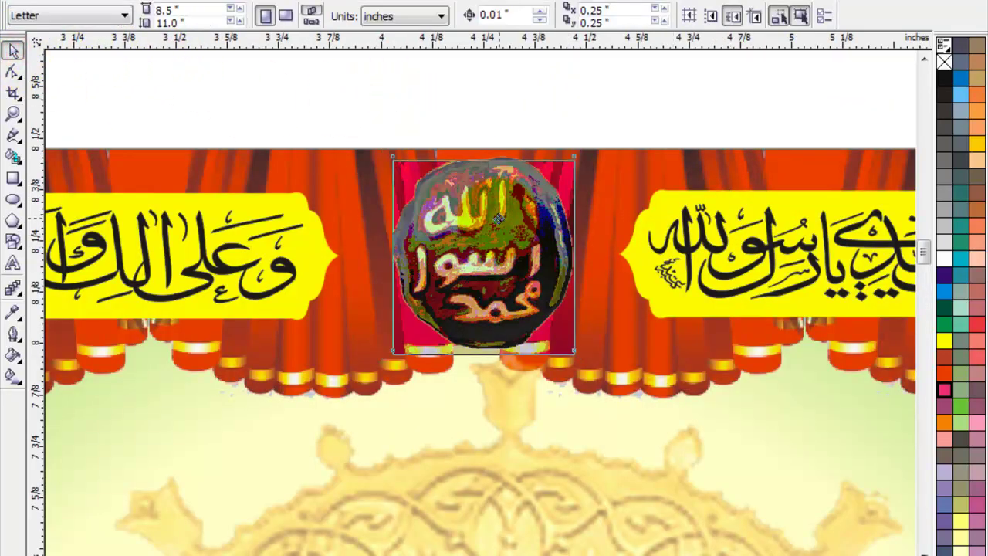
pyautogui.click(498, 111)
pyautogui.scroll(-3, 489, 316)
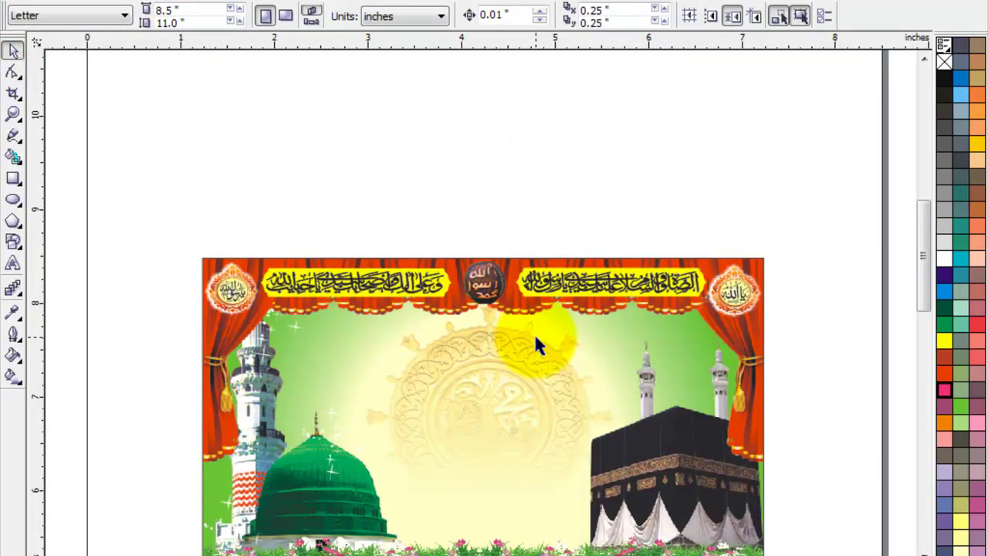
# Move the two rose bouquets and small logo just below the banner, and the green turban image beside it.
pyautogui.press('F4')
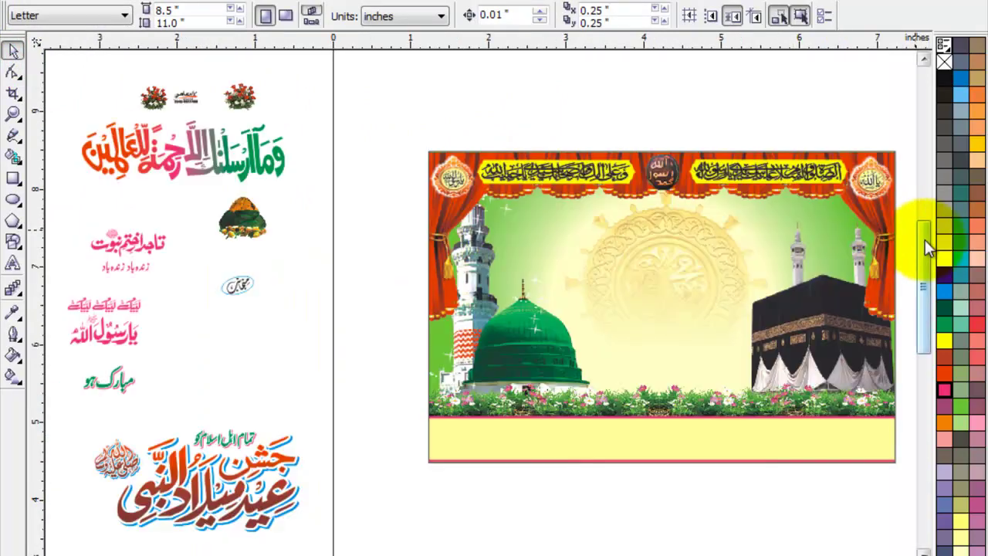
pyautogui.moveTo(88, 71); pyautogui.dragTo(307, 146)
pyautogui.moveTo(172, 88); pyautogui.dragTo(613, 489)
pyautogui.press('Escape')
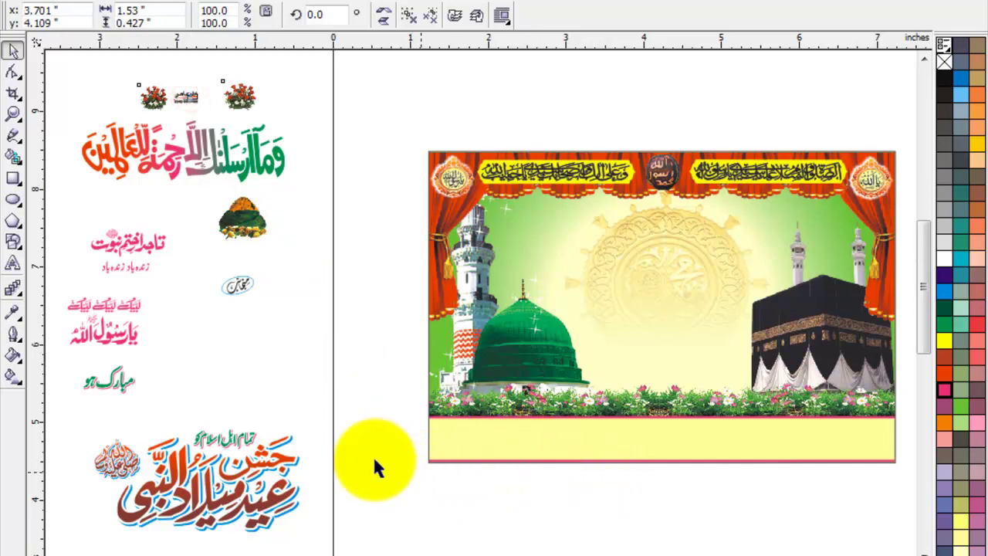
pyautogui.click(374, 460)
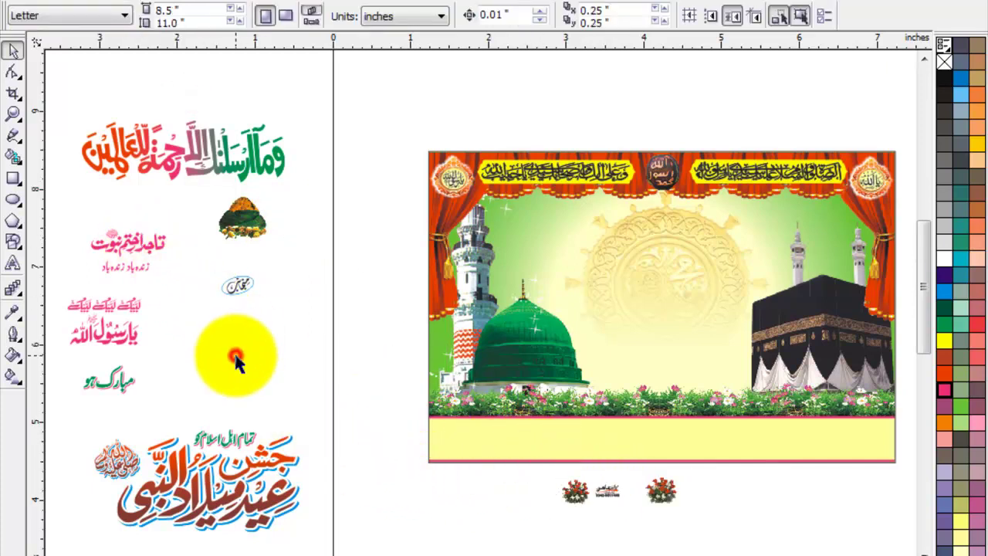
pyautogui.moveTo(243, 219); pyautogui.dragTo(365, 241)
pyautogui.click(246, 213)
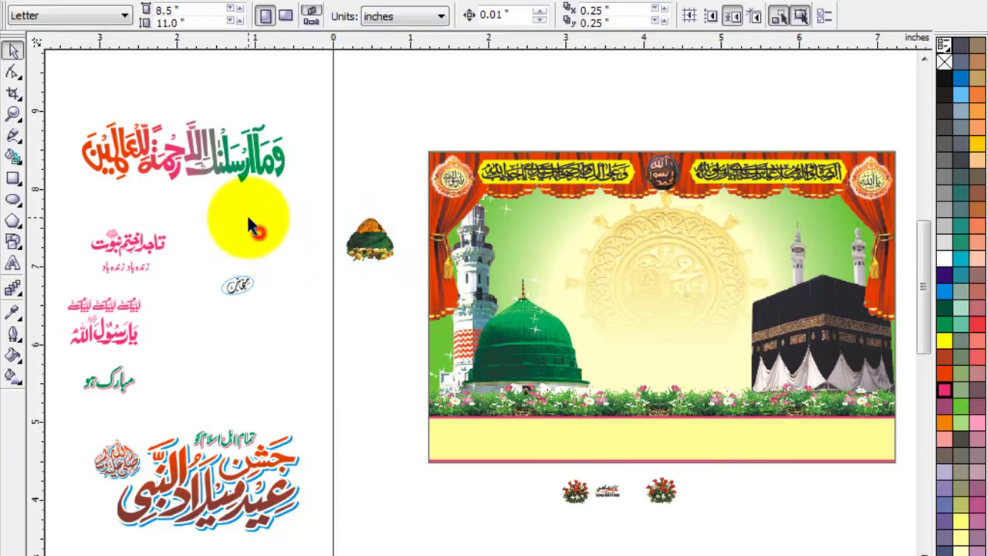
# Place the Jashn Eid Milad-un-Nabi title group between the green dome and the Kaaba and scale it to 93%.
pyautogui.click(251, 469)
pyautogui.moveTo(250, 469); pyautogui.dragTo(705, 318)
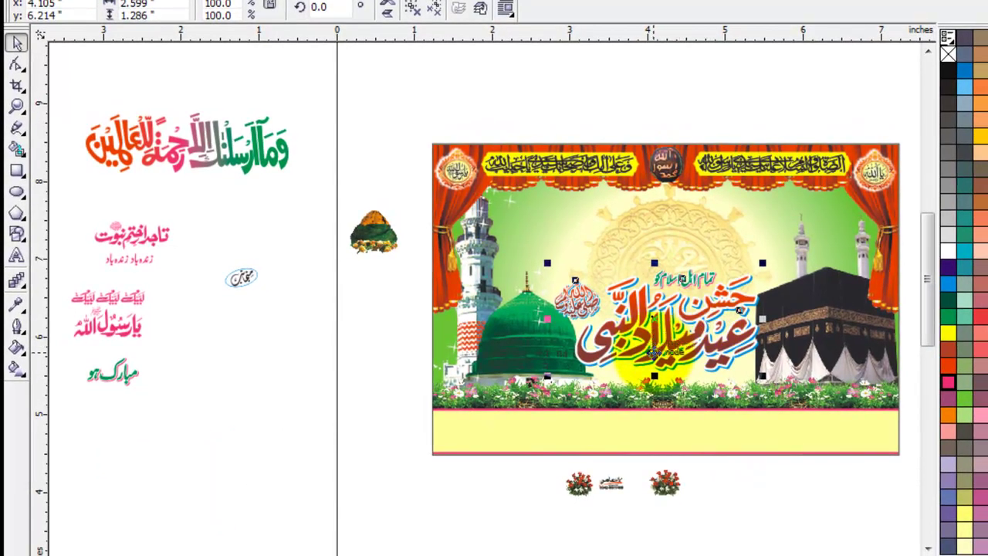
pyautogui.scroll(2, 694, 371)
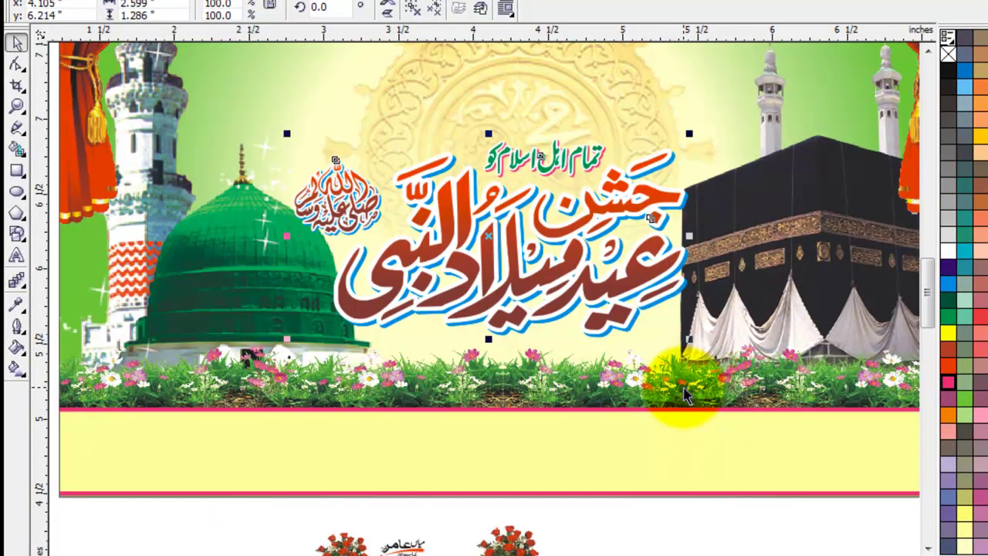
pyautogui.moveTo(689, 344); pyautogui.dragTo(670, 351)
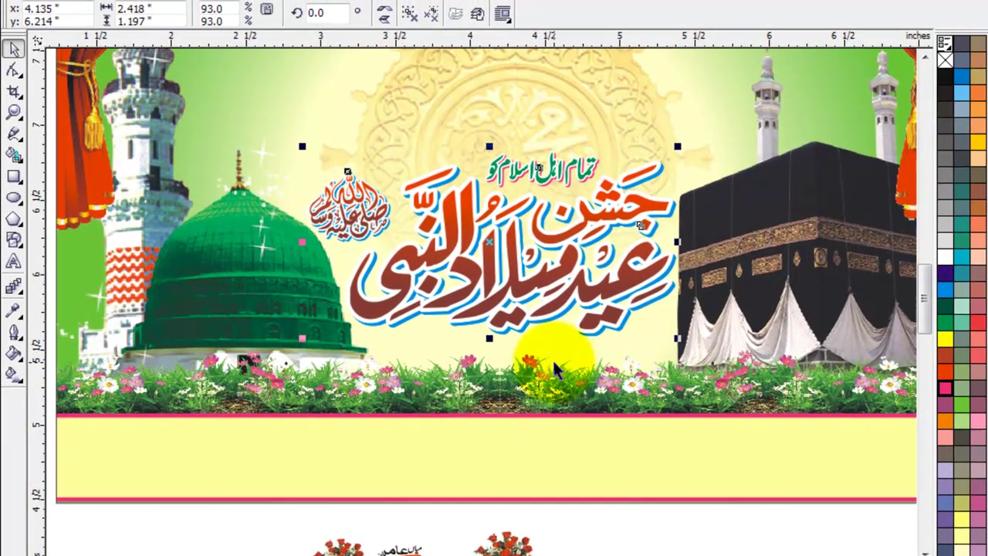
# Move the Jashn Eid Milad-un-Nabi title group off the banner onto the empty workspace, ungroup it, and select its round salutation calligraphy.
pyautogui.scroll(-2, 506, 303)
pyautogui.moveTo(478, 230); pyautogui.dragTo(112, 359)
pyautogui.hotkey('shift', 'F2')
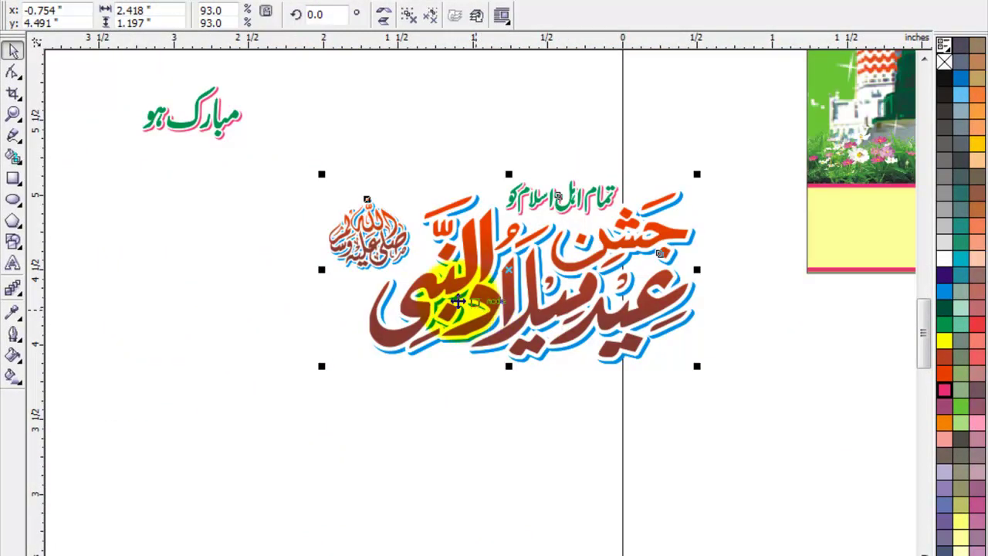
pyautogui.press('z')
pyautogui.moveTo(270, 137); pyautogui.dragTo(742, 400)
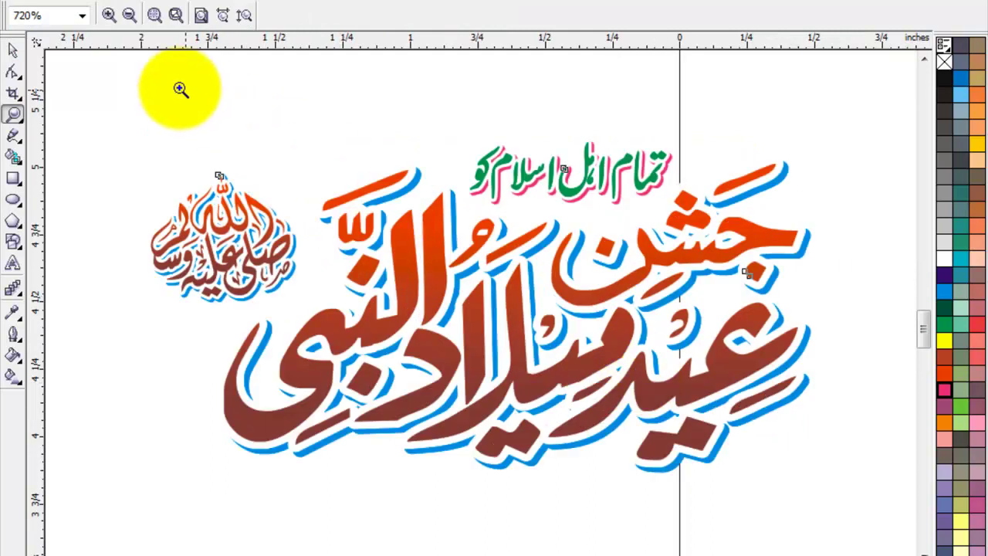
pyautogui.click(12, 49)
pyautogui.click(201, 115)
pyautogui.click(754, 345)
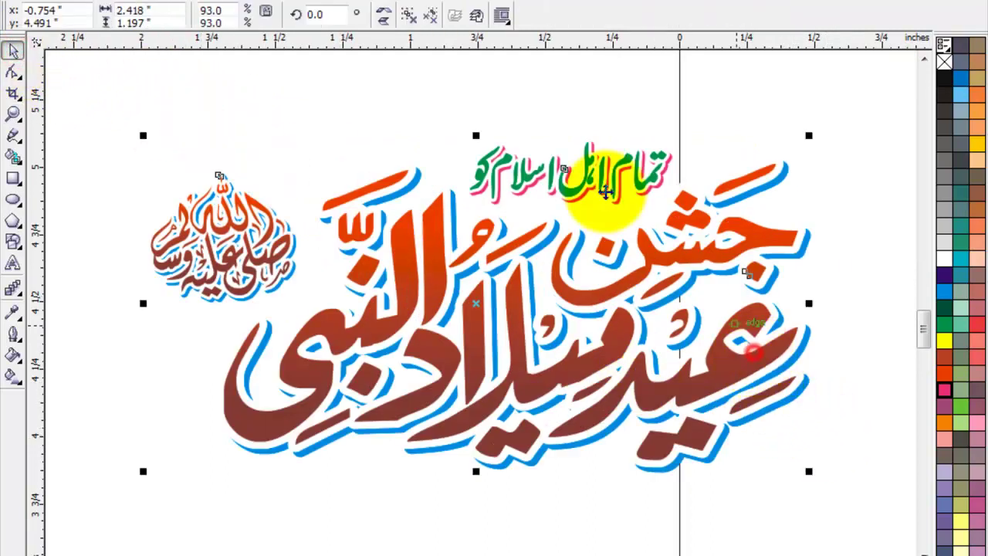
pyautogui.click(411, 14)
pyautogui.click(379, 108)
pyautogui.click(193, 266)
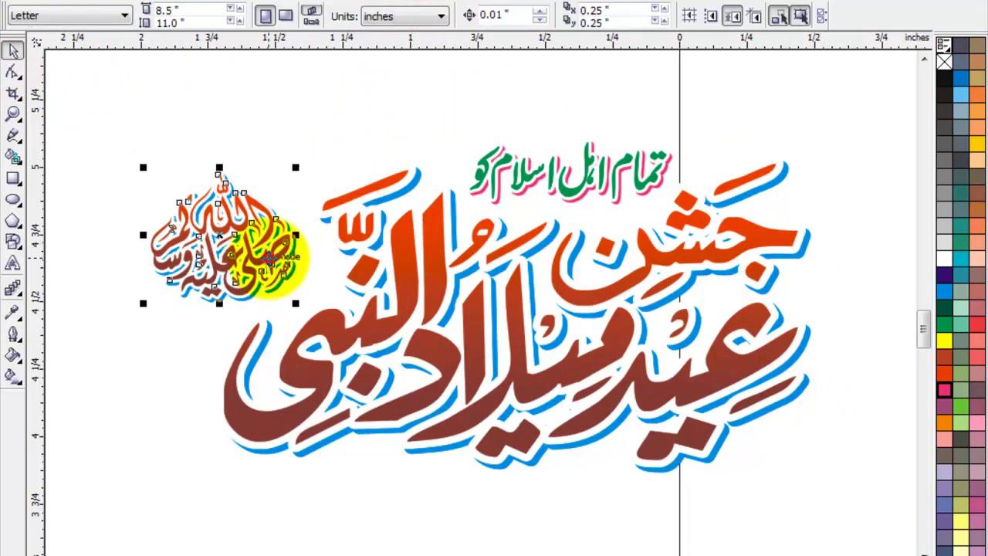
# Shift the round salutation calligraphy slightly and delete the blue and pink shadow copies behind the three lettering pieces.
pyautogui.moveTo(249, 251); pyautogui.dragTo(268, 275)
pyautogui.click(325, 260)
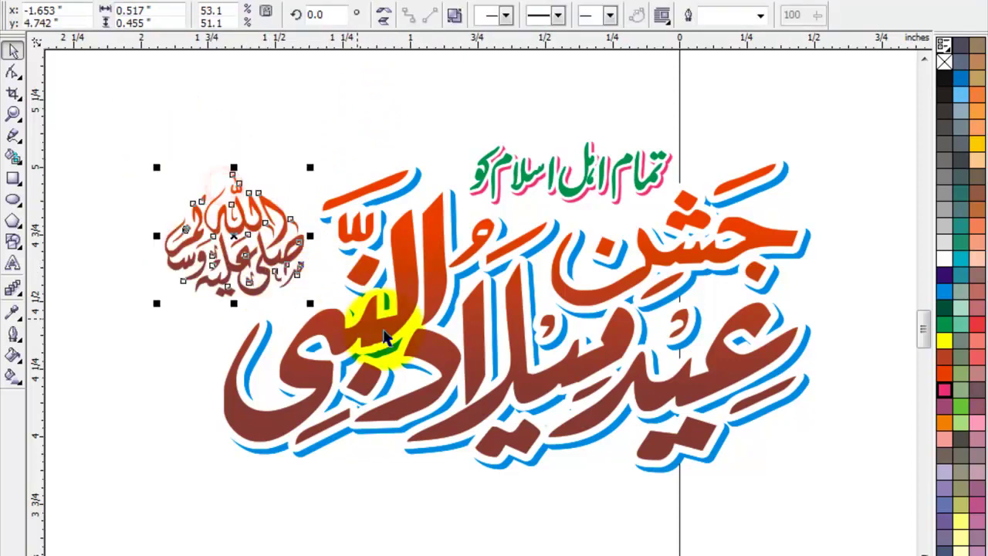
pyautogui.click(409, 309)
pyautogui.press('Delete')
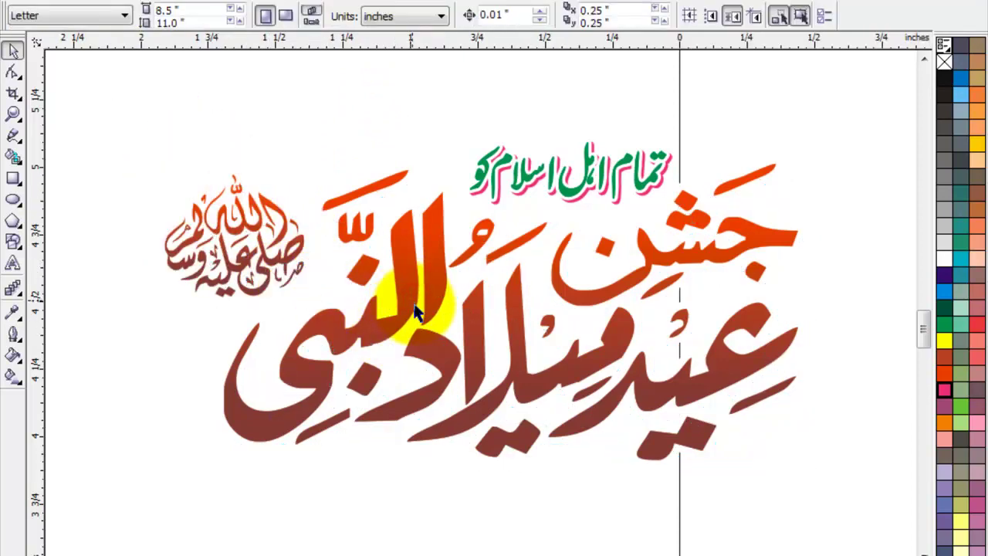
pyautogui.click(587, 166)
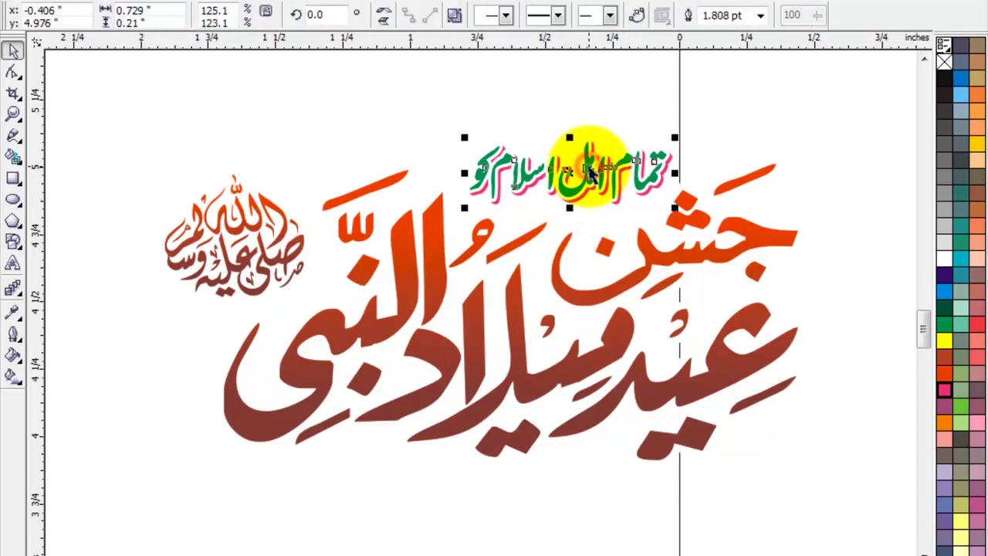
pyautogui.press('Delete')
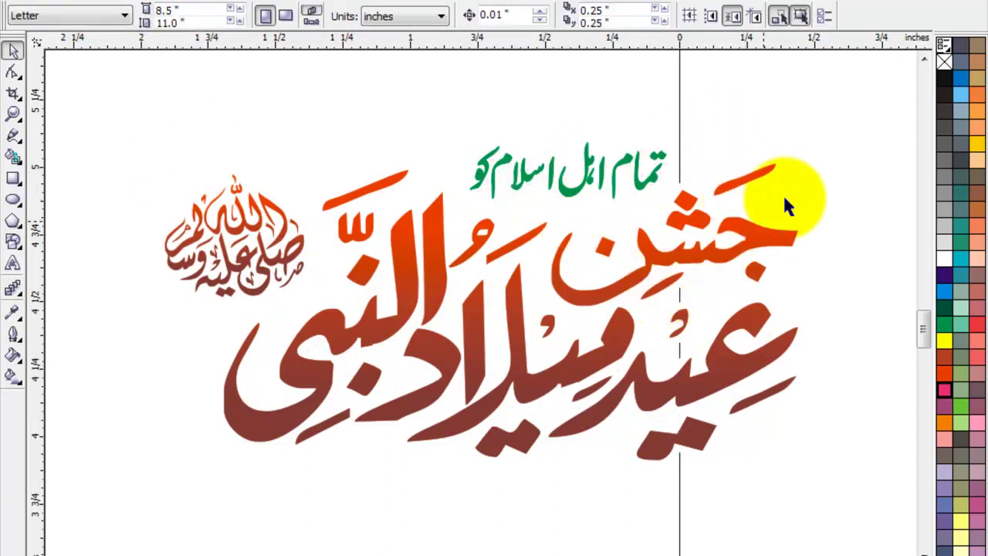
# Fill the round salutation, the large title and the small line above it with black.
pyautogui.moveTo(854, 78); pyautogui.dragTo(127, 523)
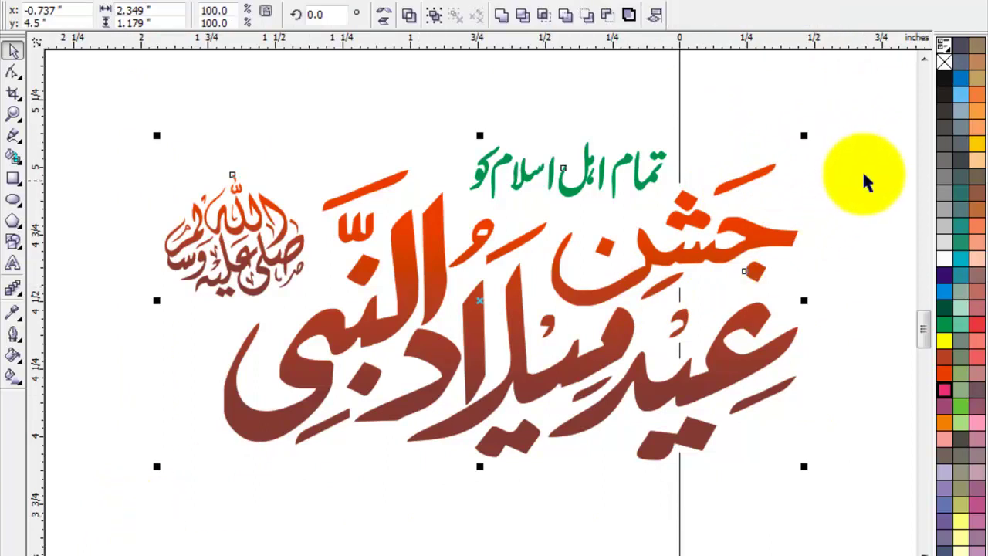
pyautogui.click(944, 77)
pyautogui.click(857, 217)
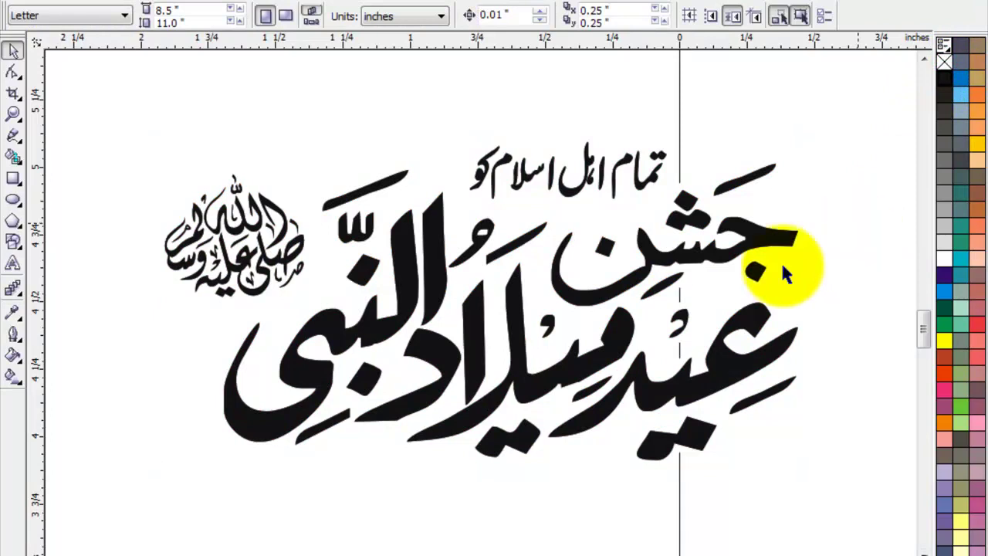
# Apply a vertical linear gradient to the large title lettering, running from brick red at the bottom to orange-red at the top.
pyautogui.click(407, 307)
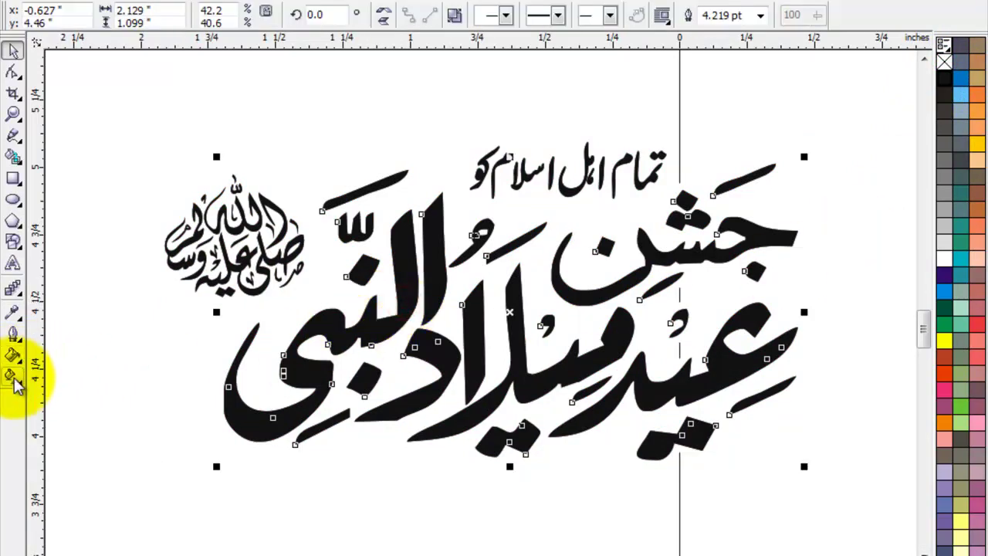
pyautogui.click(13, 376)
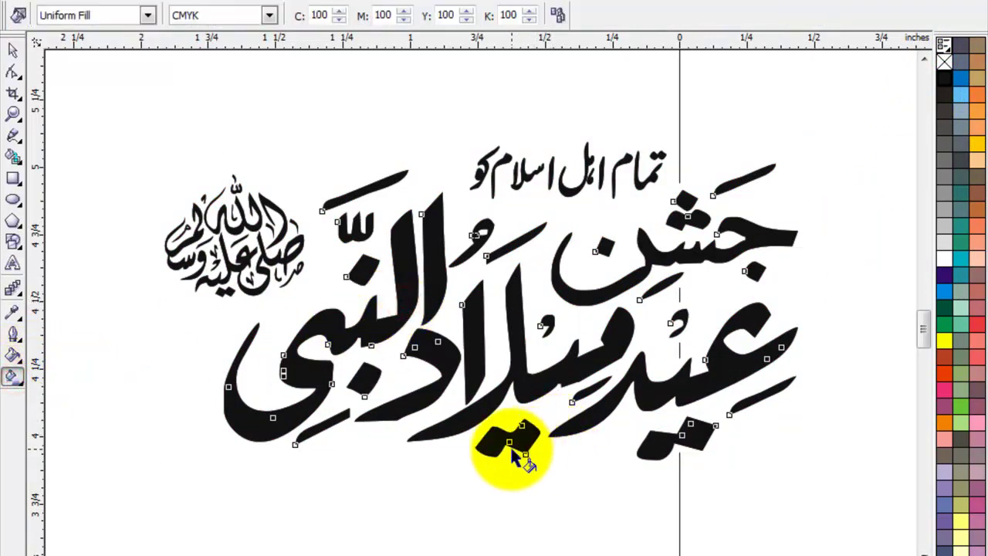
pyautogui.moveTo(514, 448); pyautogui.dragTo(515, 213)
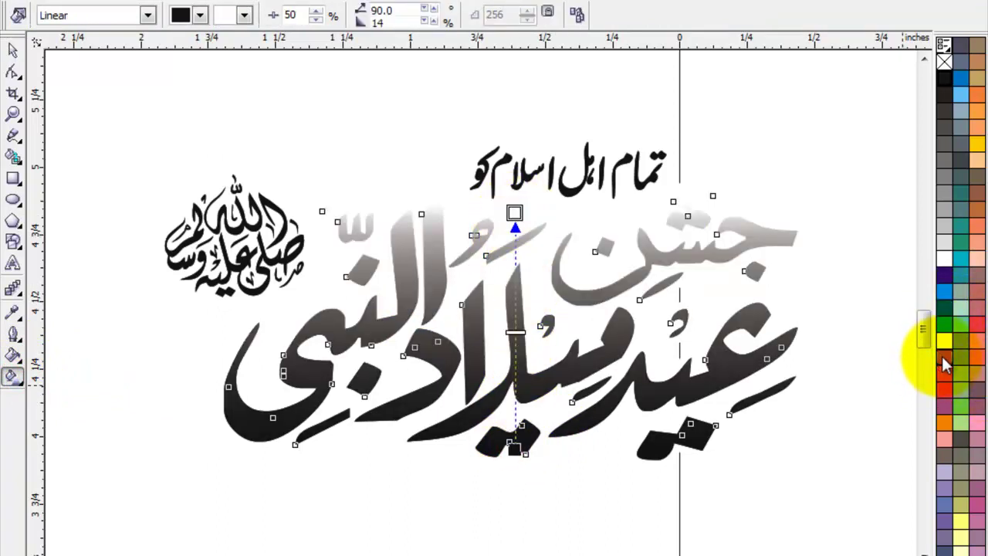
pyautogui.moveTo(943, 356); pyautogui.dragTo(514, 451)
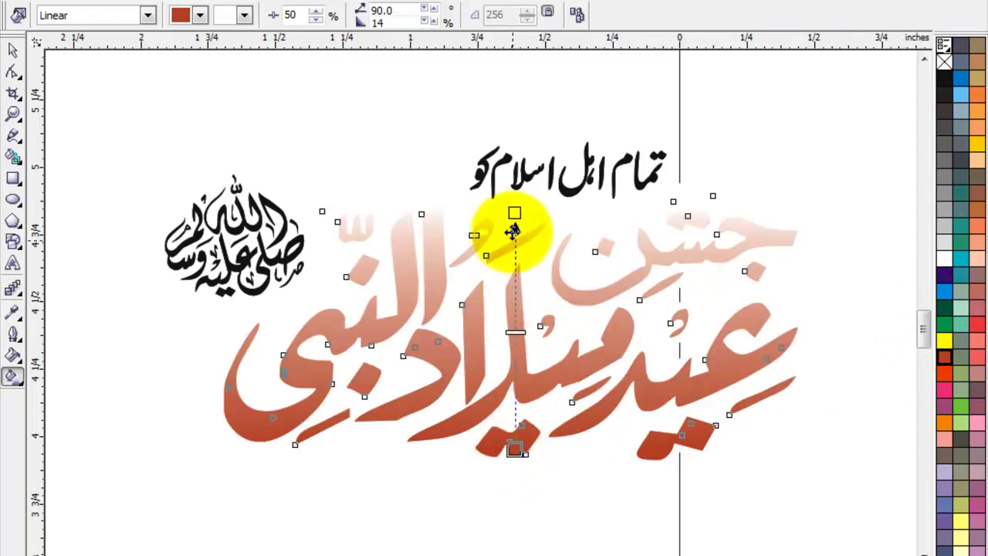
pyautogui.moveTo(514, 232)
pyautogui.mouseDown()
pyautogui.moveTo(514, 219)
pyautogui.moveTo(514, 248)
pyautogui.mouseUp()
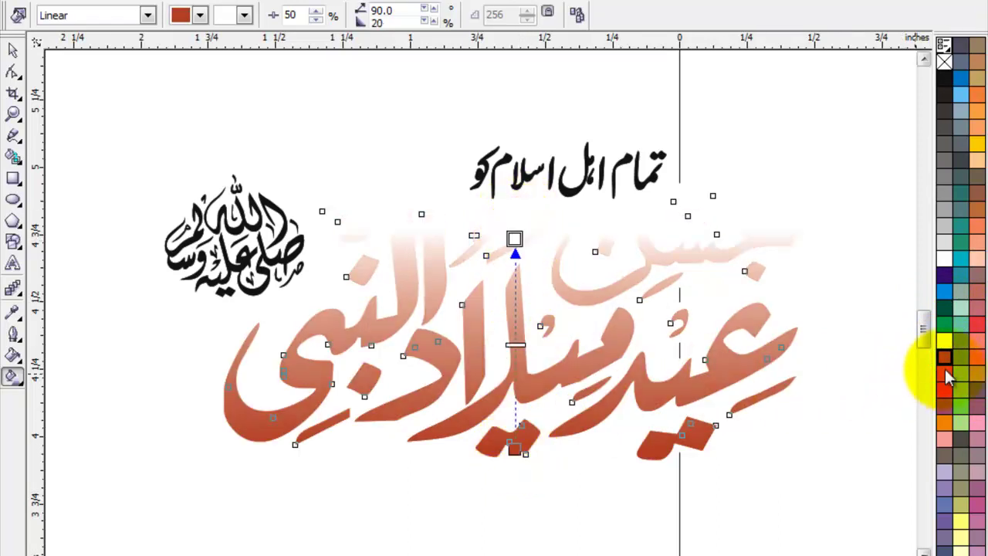
pyautogui.moveTo(948, 378); pyautogui.dragTo(514, 255)
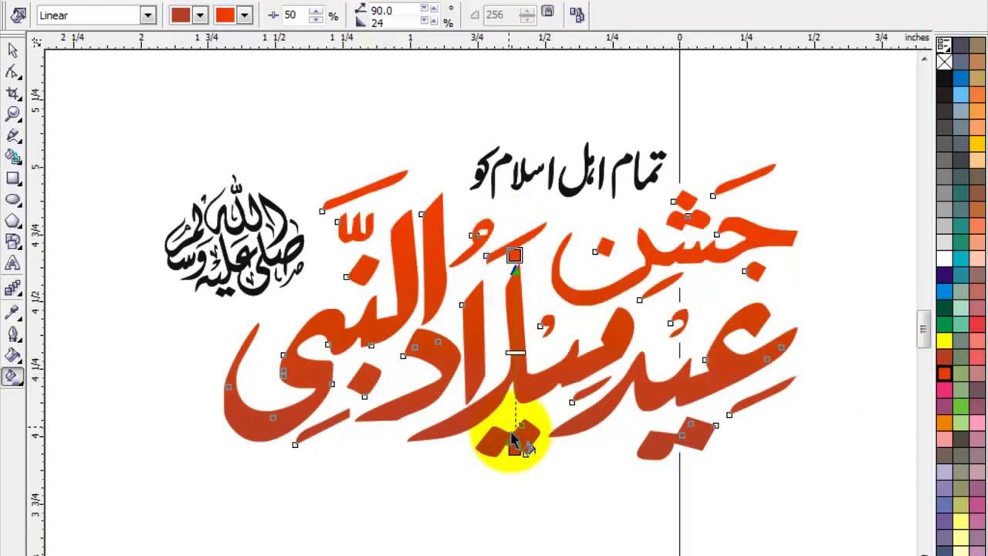
pyautogui.moveTo(514, 449); pyautogui.dragTo(511, 239)
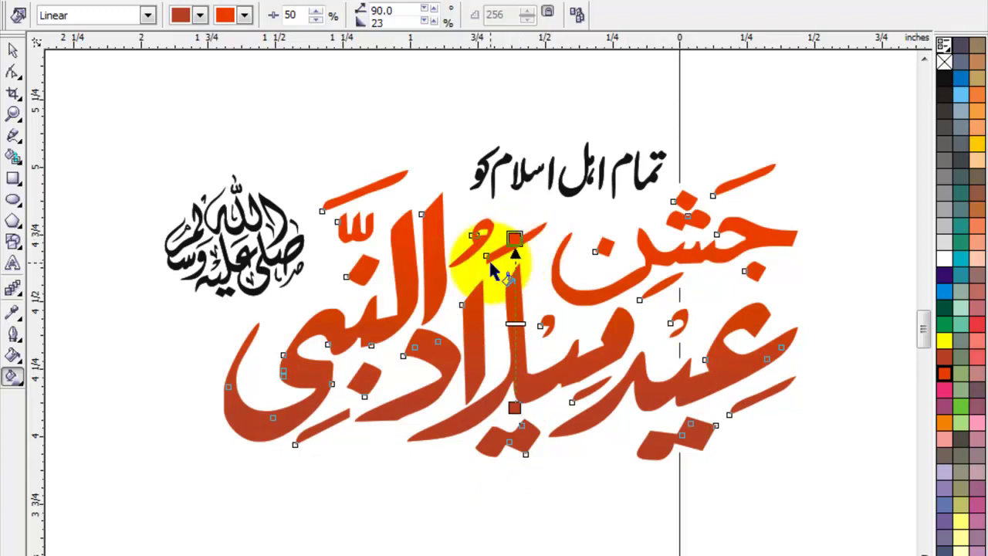
pyautogui.click(12, 49)
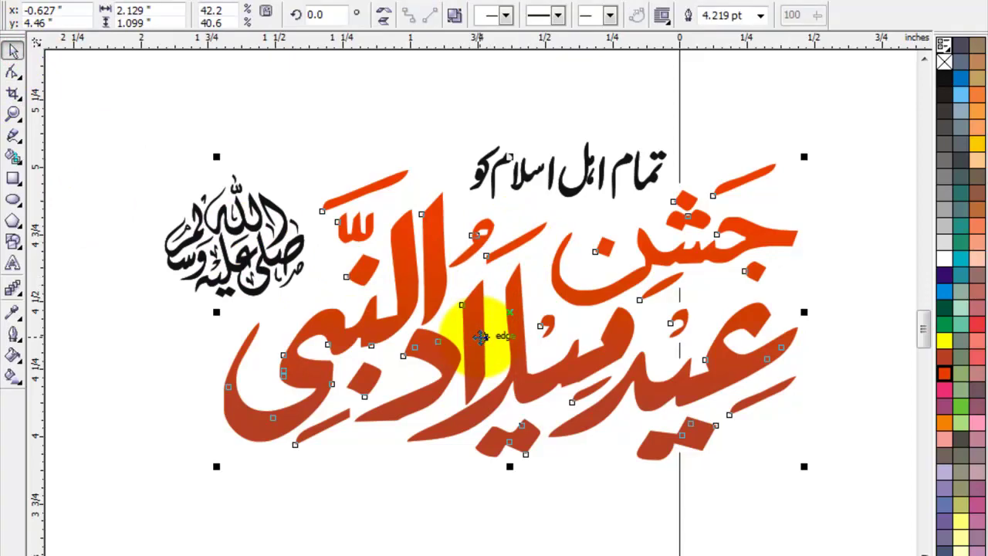
# Copy all properties of the large title lettering onto the round salutation calligraphy.
pyautogui.moveTo(478, 337); pyautogui.dragTo(293, 247)
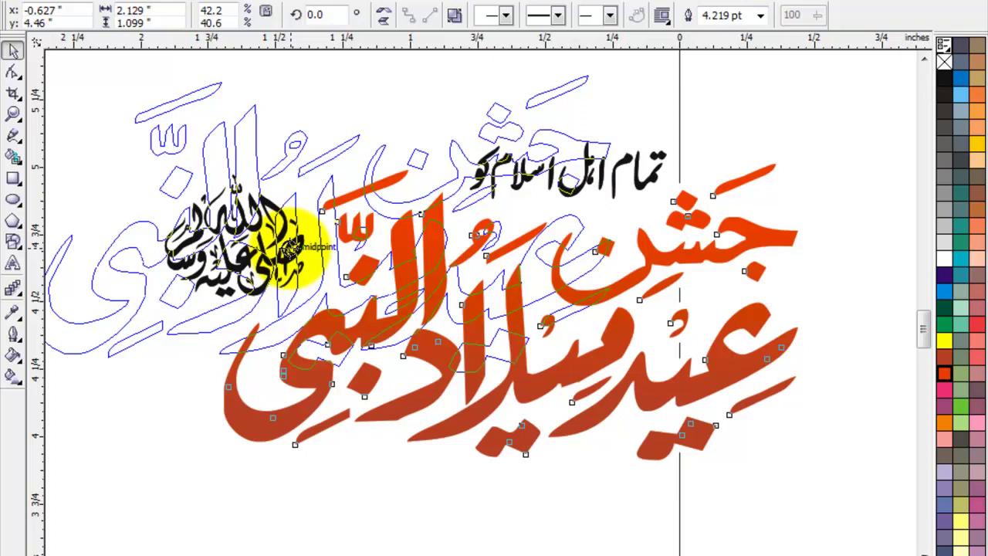
pyautogui.moveTo(293, 247); pyautogui.dragTo(293, 248)
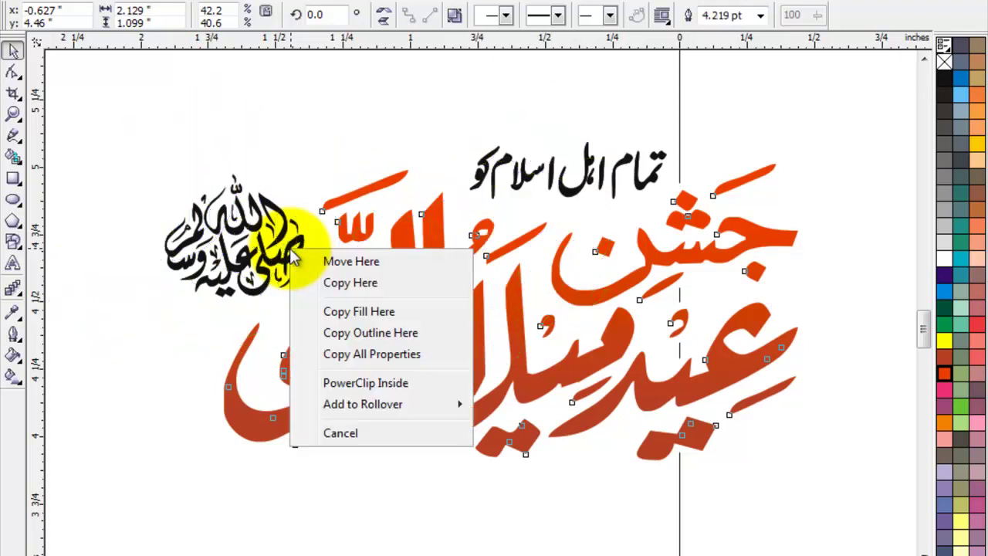
pyautogui.click(372, 354)
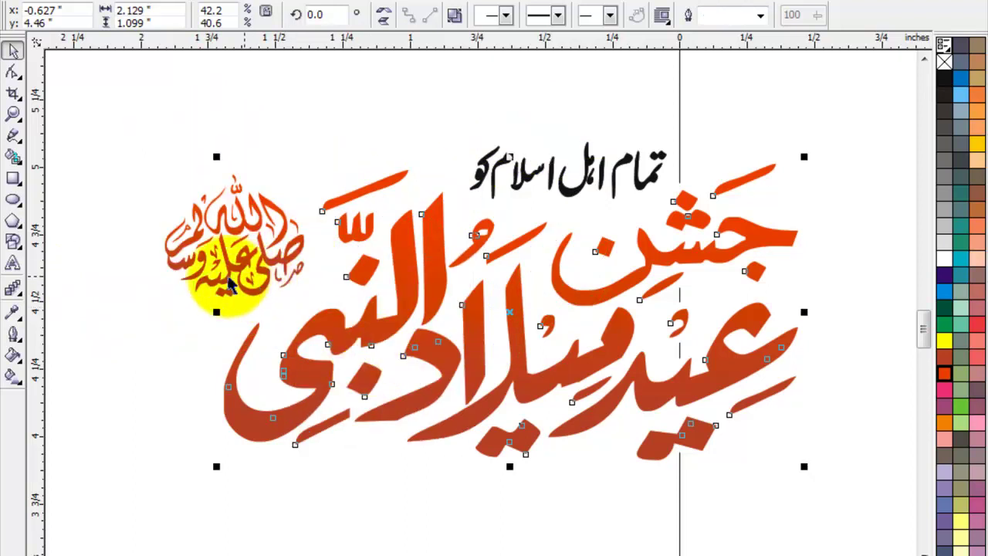
pyautogui.click(148, 391)
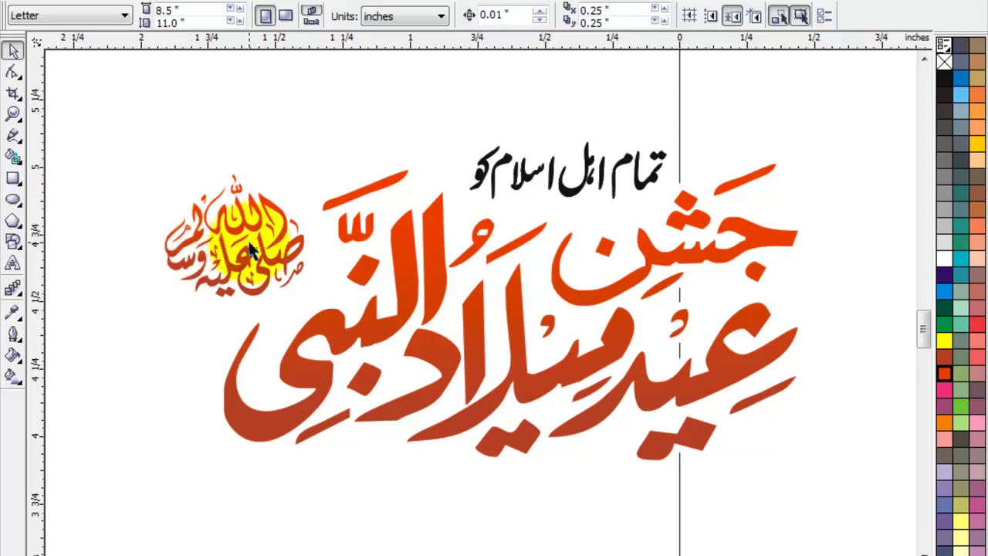
# Fill the small line above the title with green and set its outline width to 2 points.
pyautogui.click(586, 161)
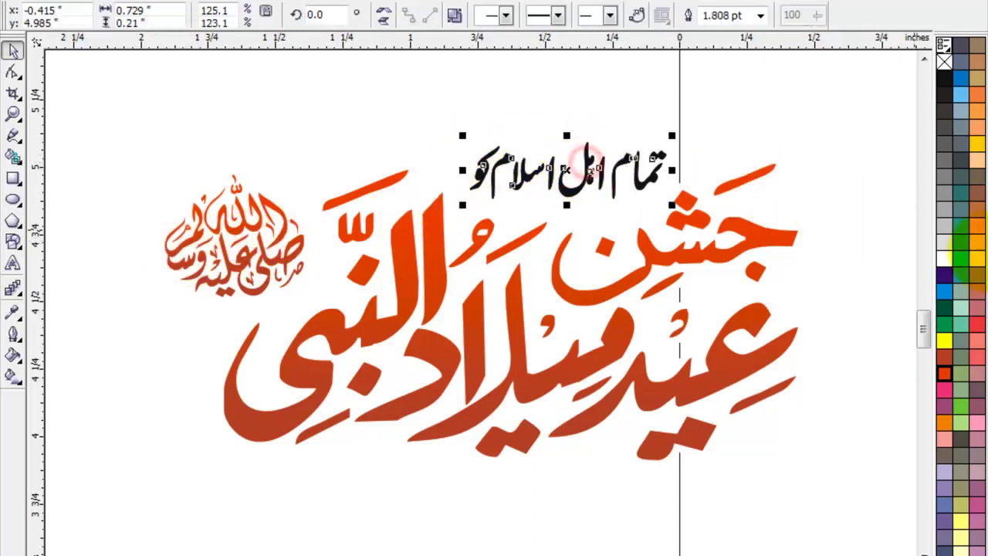
pyautogui.click(945, 325)
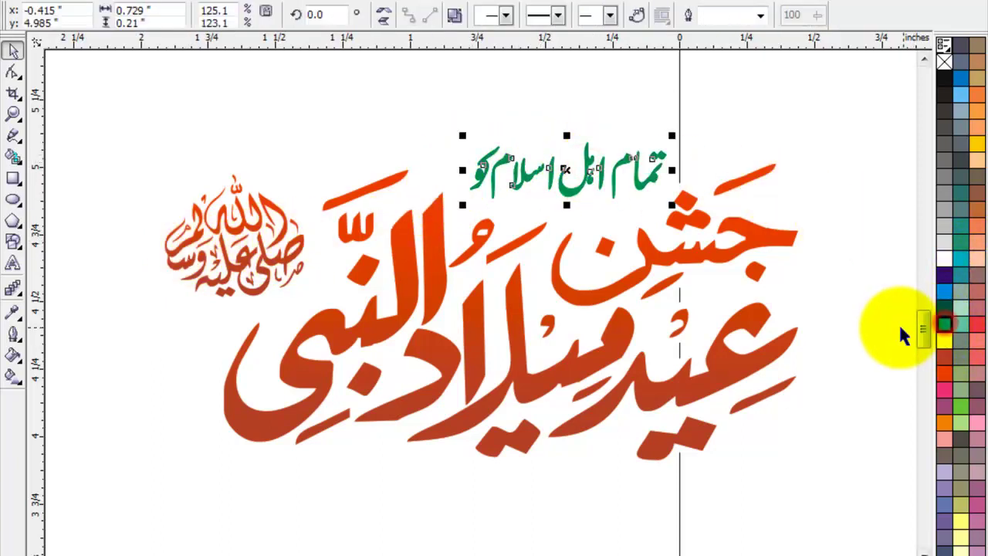
pyautogui.rightClick(946, 292)
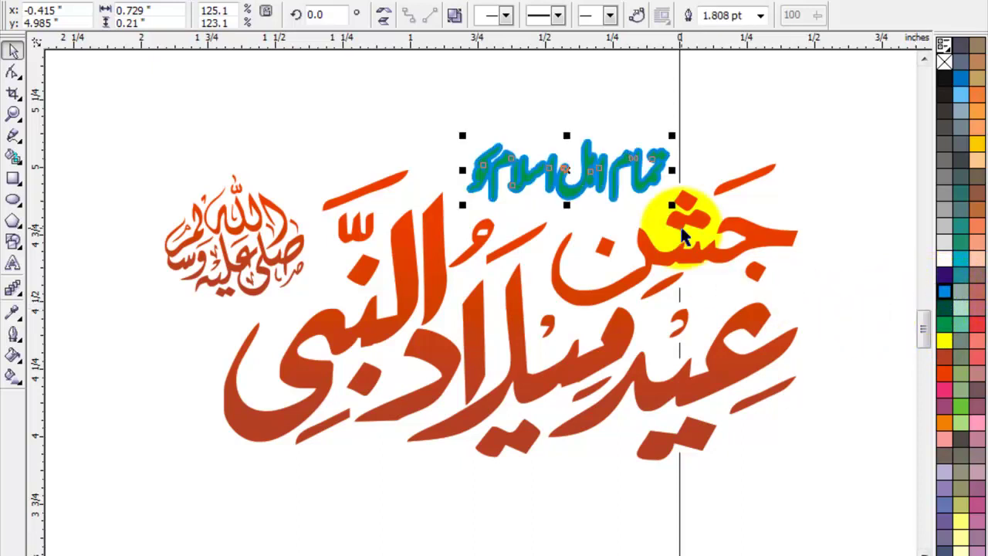
pyautogui.hotkey('ctrl', 'z')
pyautogui.click(818, 289)
pyautogui.click(651, 176)
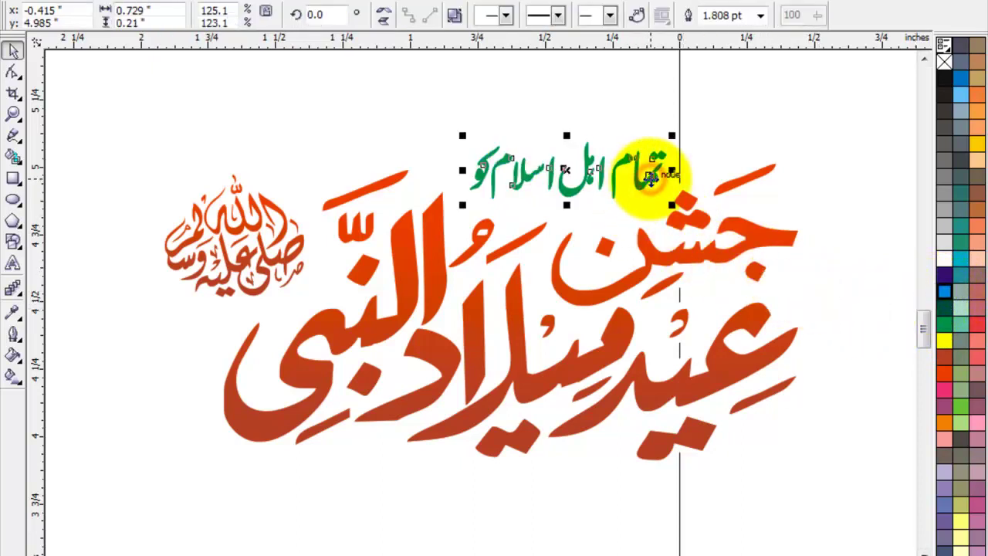
pyautogui.press('F12')
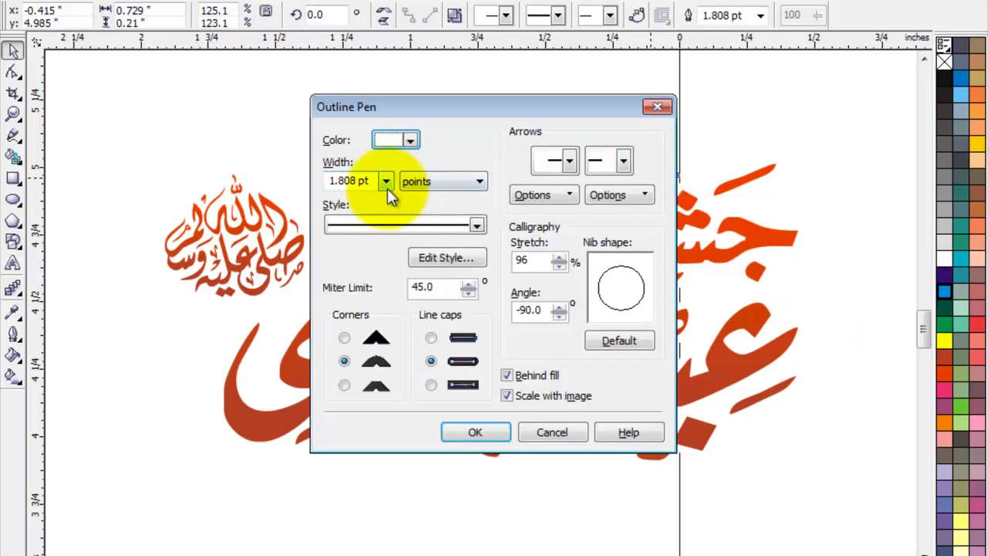
pyautogui.click(369, 180)
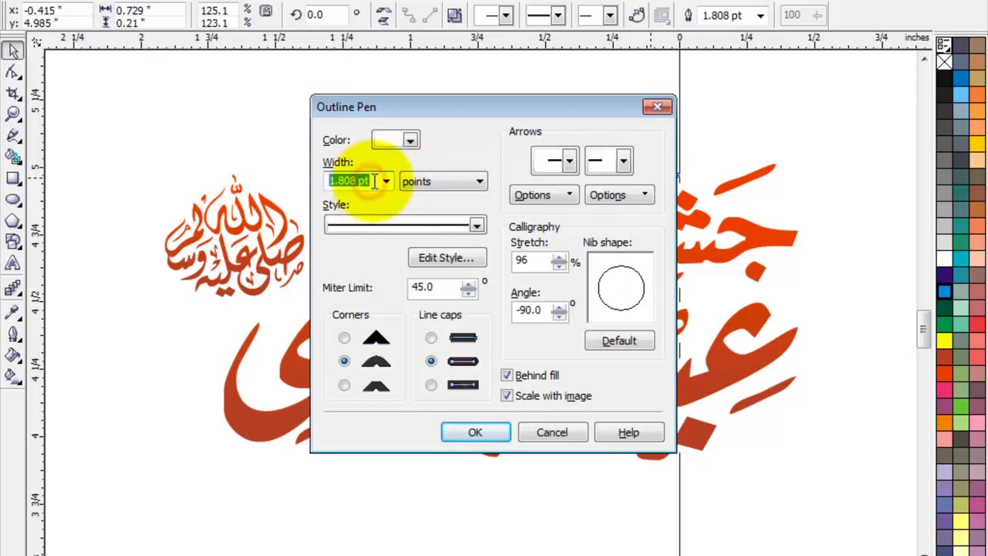
pyautogui.write('2')
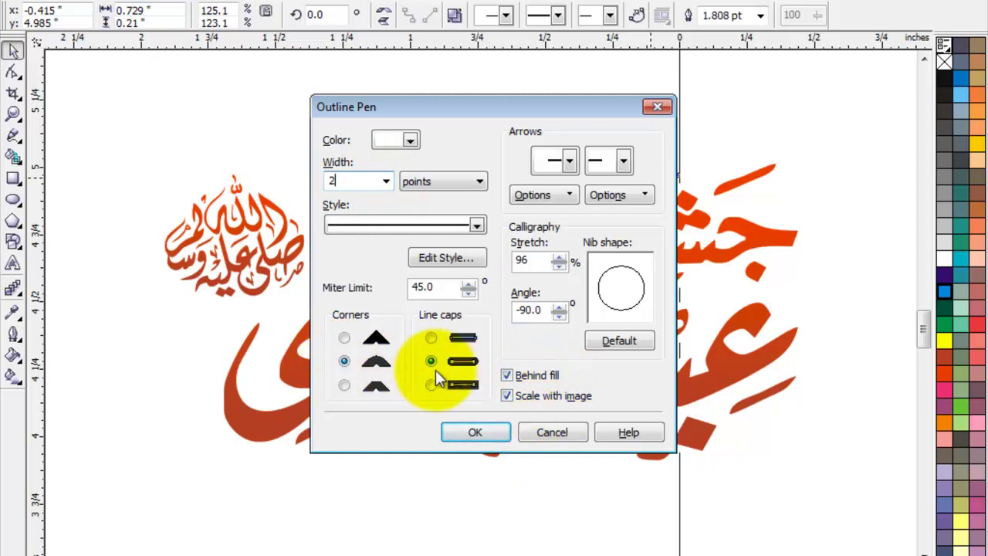
pyautogui.click(480, 433)
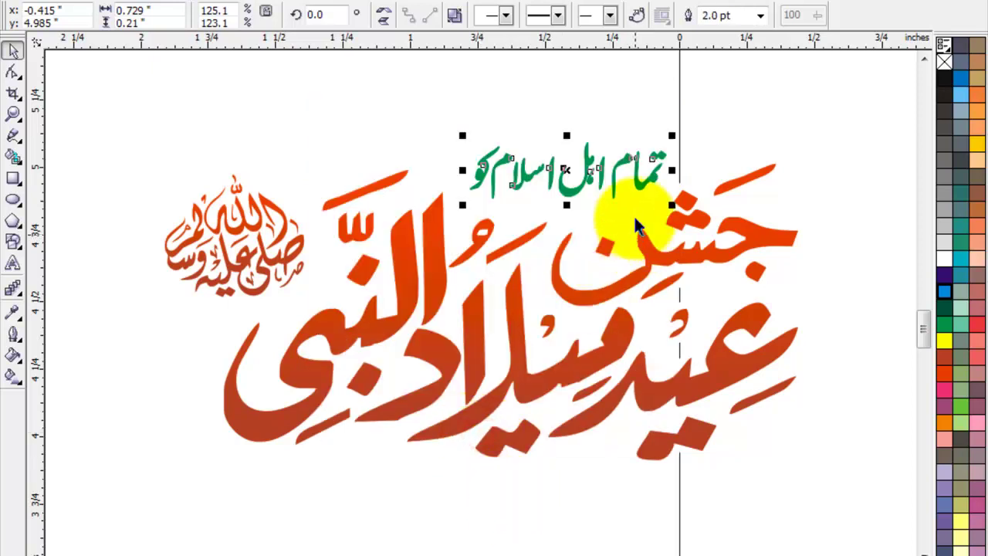
# Set the large title lettering's outline width to 5 points.
pyautogui.click(731, 225)
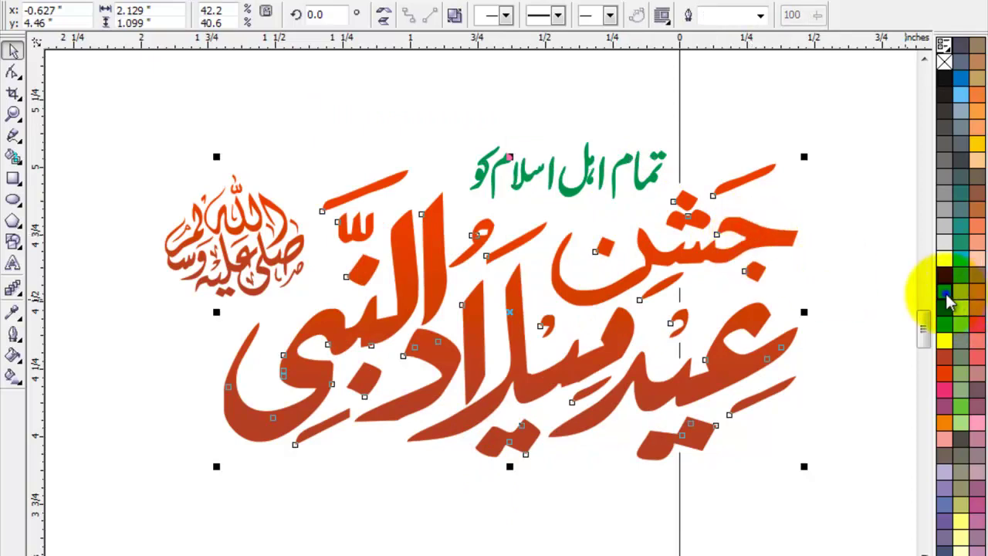
pyautogui.rightClick(945, 293)
pyautogui.hotkey('ctrl', 'z')
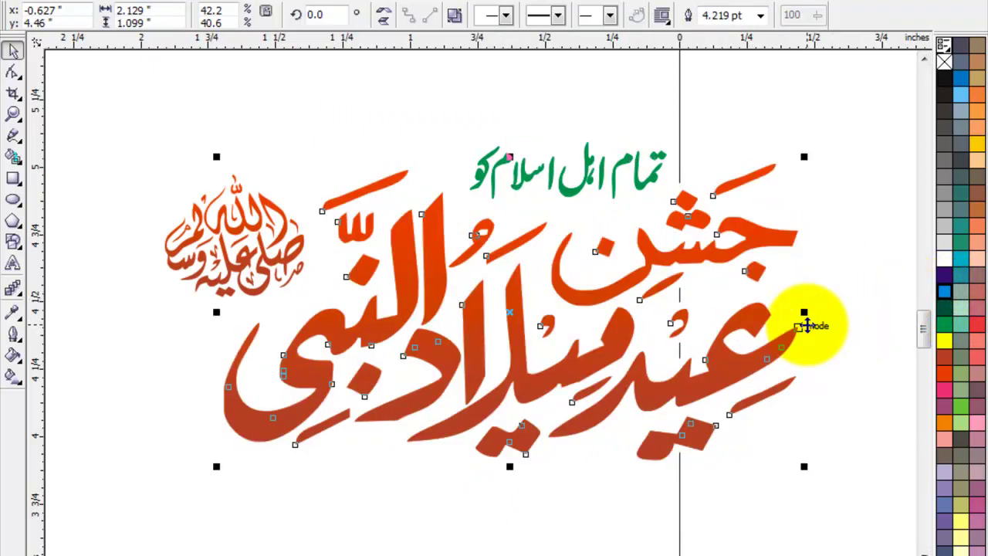
pyautogui.press('F12')
pyautogui.doubleClick(374, 180)
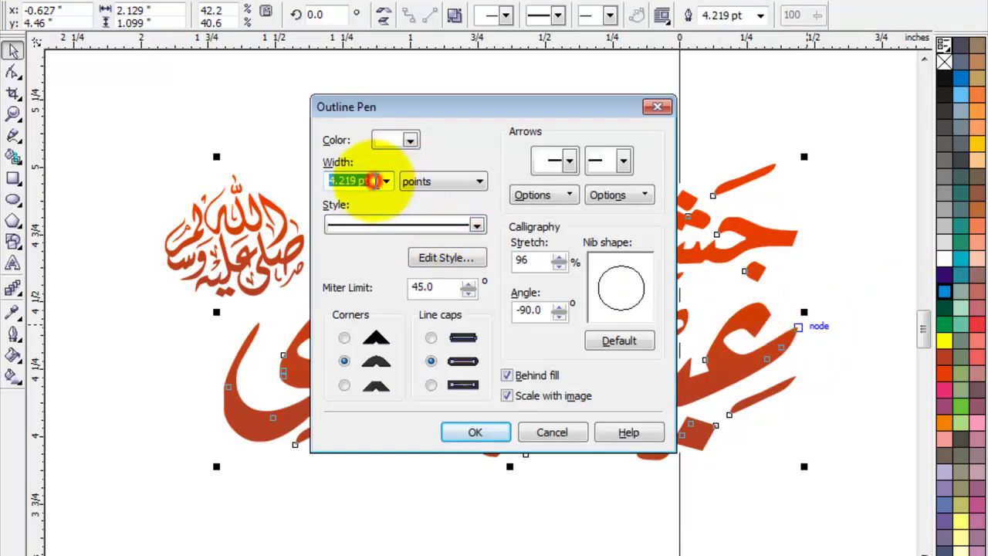
pyautogui.write('4')
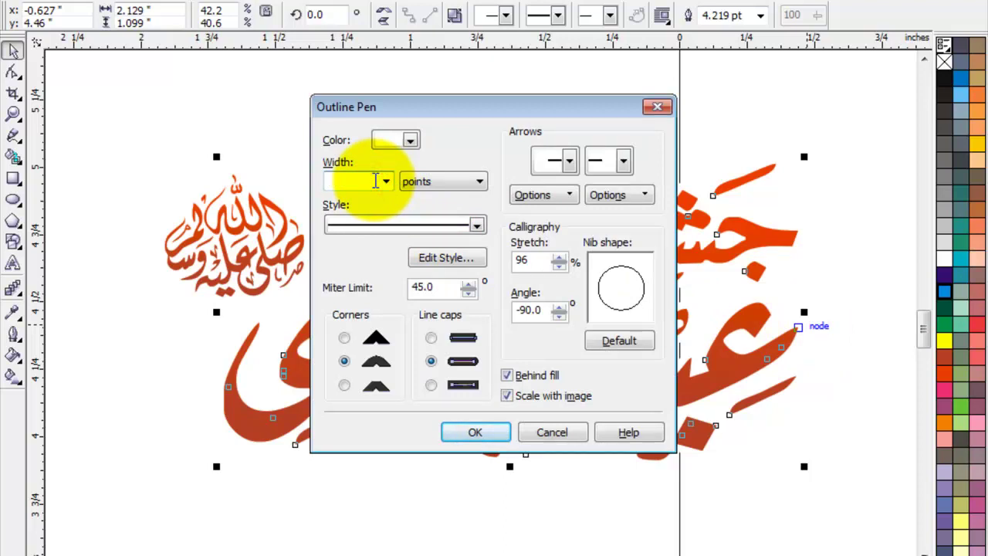
pyautogui.press('Return')
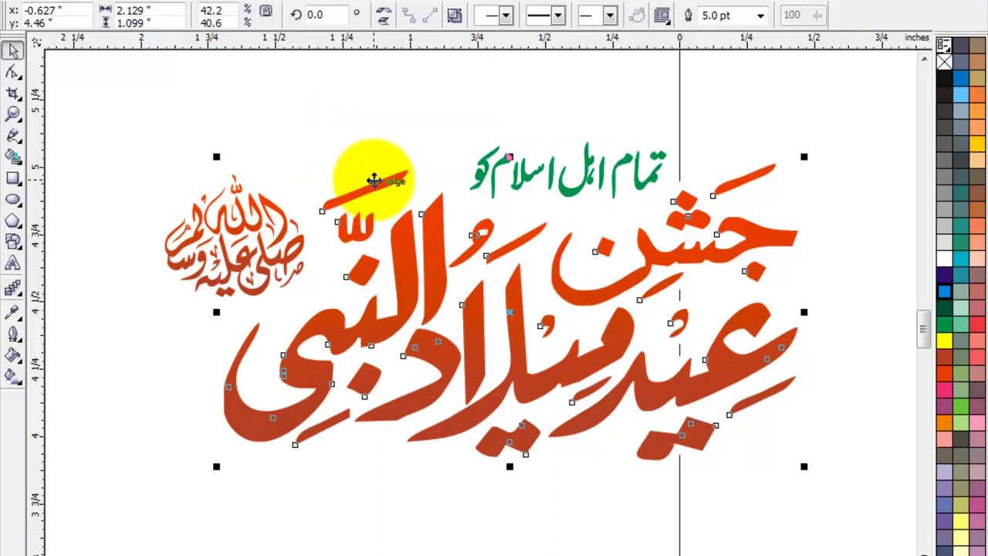
# Try a pink outline on the small green line above the title.
pyautogui.click(284, 263)
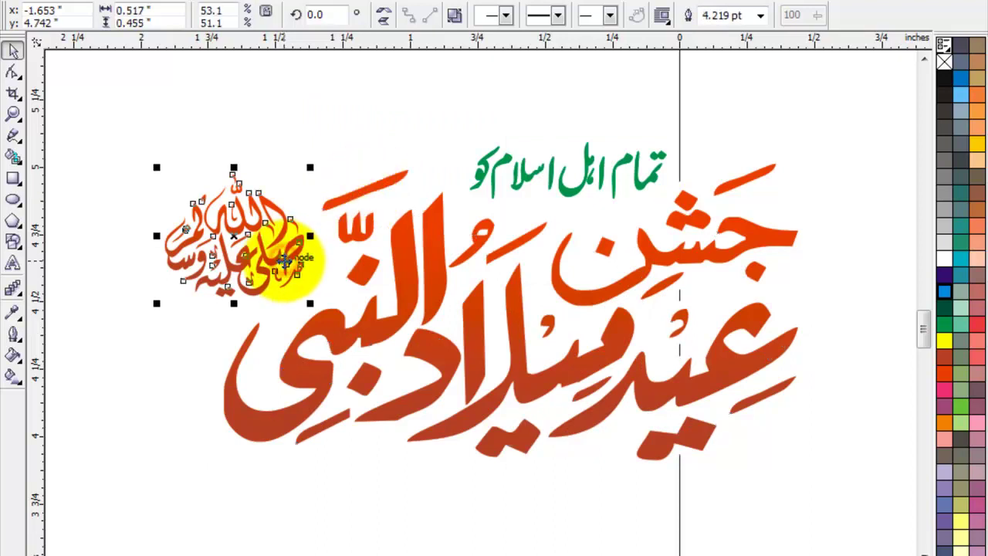
pyautogui.click(569, 162)
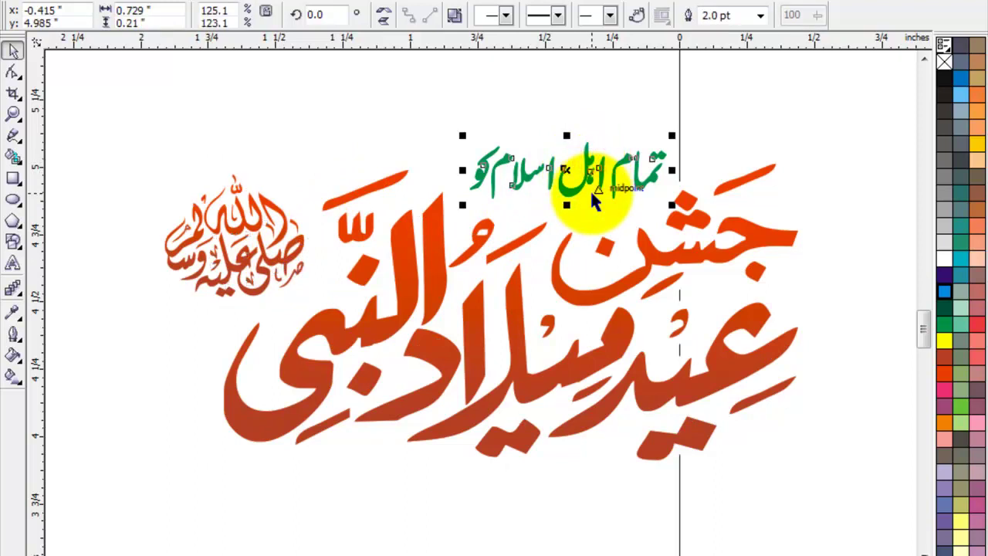
pyautogui.rightClick(944, 390)
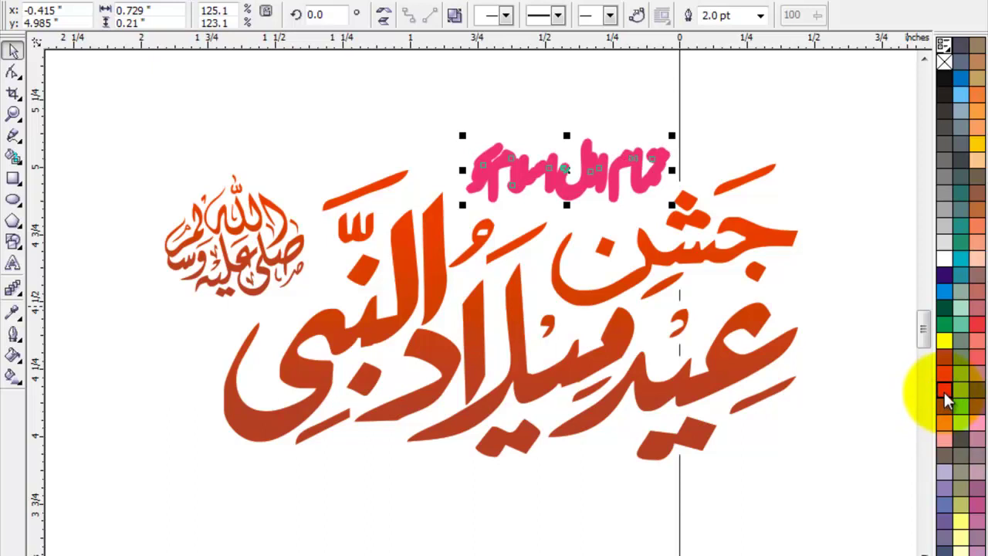
pyautogui.hotkey('ctrl', 'z')
pyautogui.hotkey('ctrl', 'z')
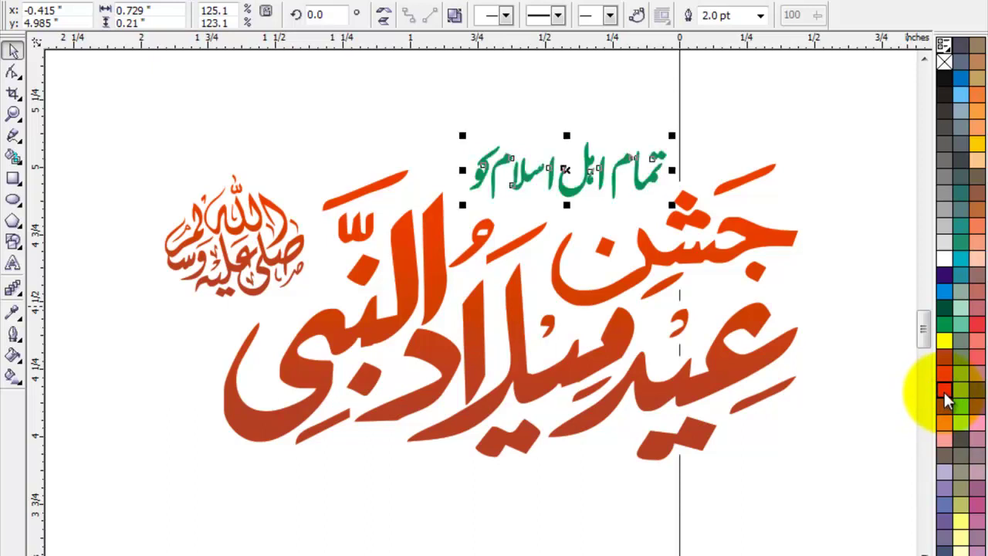
# Place a pink-filled, pink-outlined copy of the small line behind the green text, offset 0.01 inch right and 0.01 inch down.
pyautogui.click(944, 388)
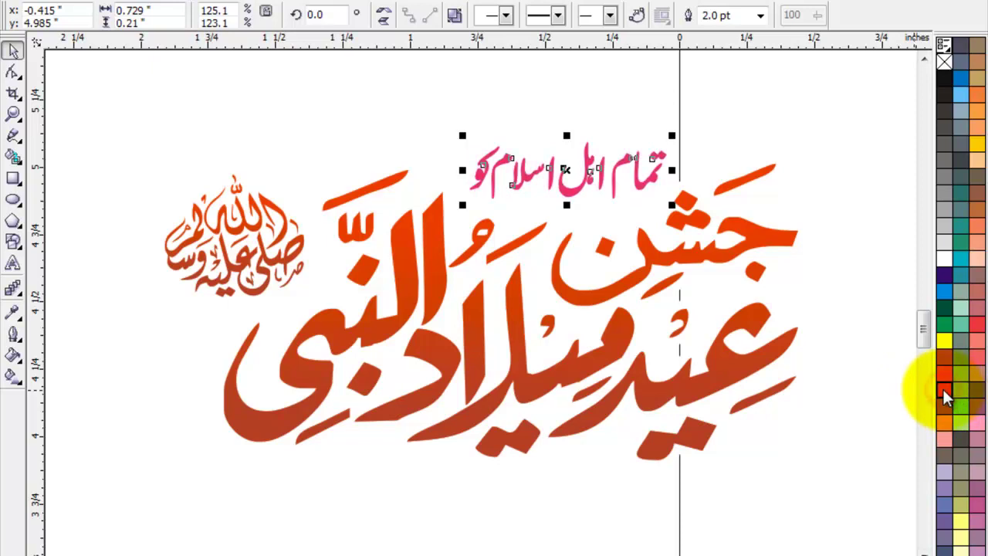
pyautogui.rightClick(942, 387)
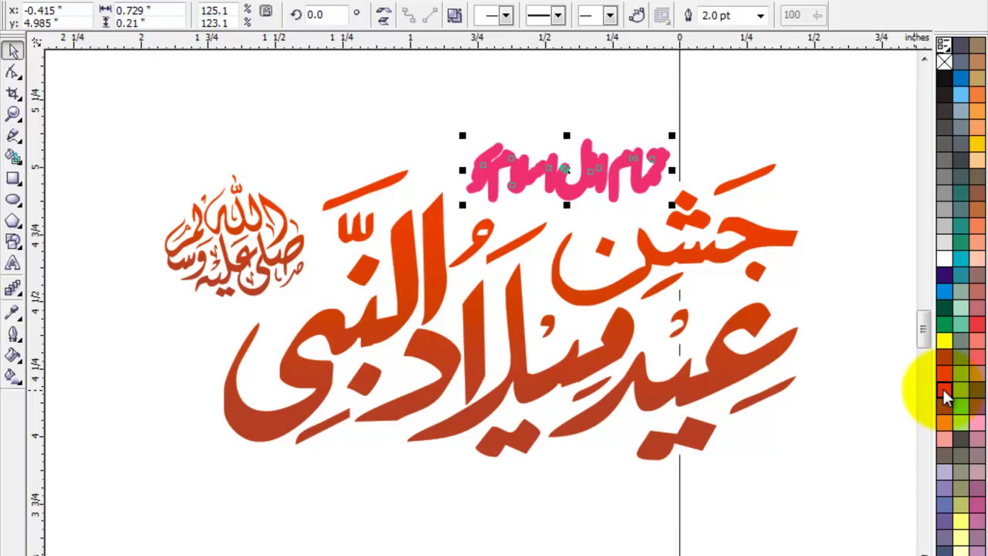
pyautogui.hotkey('ctrl', 'z')
pyautogui.hotkey('ctrl', 'shift', 'z')
pyautogui.hotkey('ctrl', 'shift', 'z')
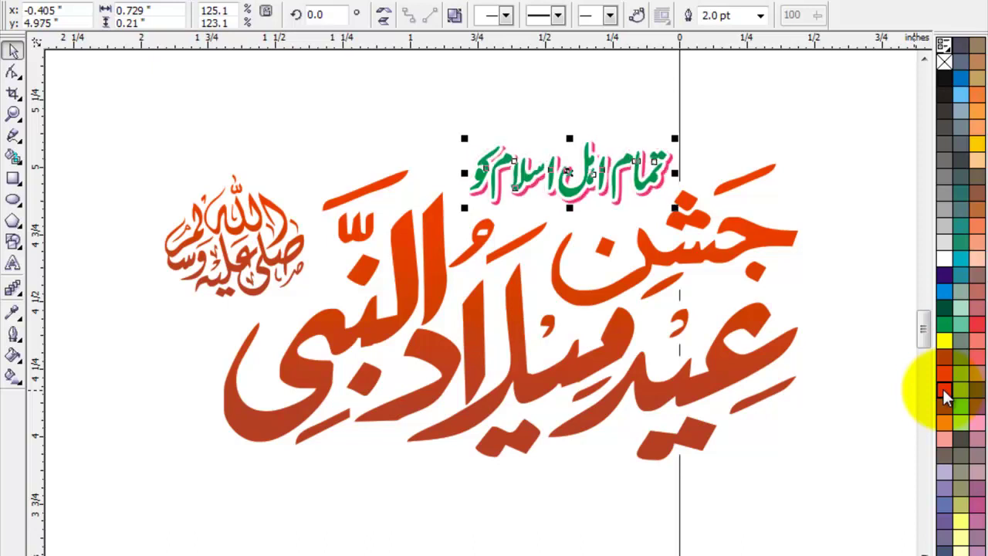
pyautogui.hotkey('ctrl', 'z')
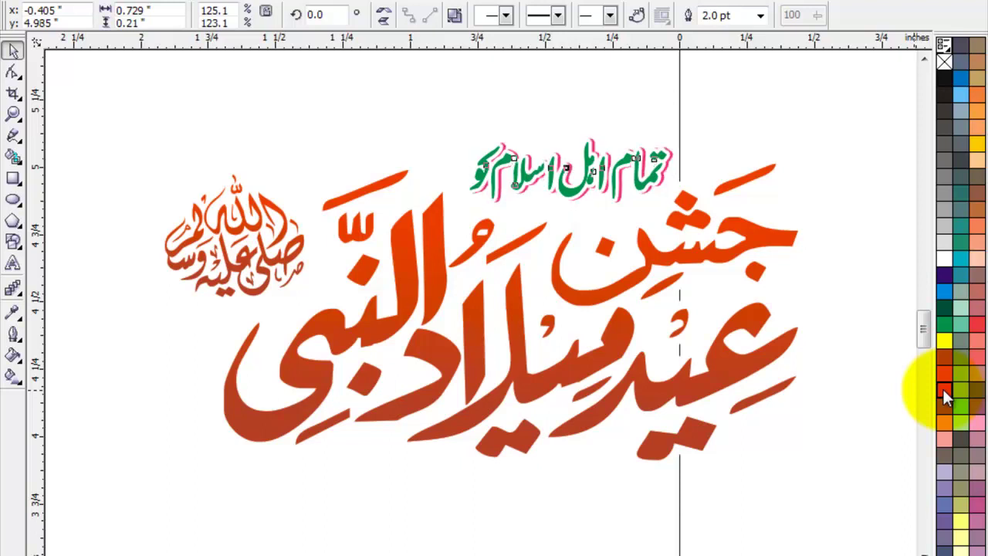
pyautogui.hotkey('ctrl', 'z')
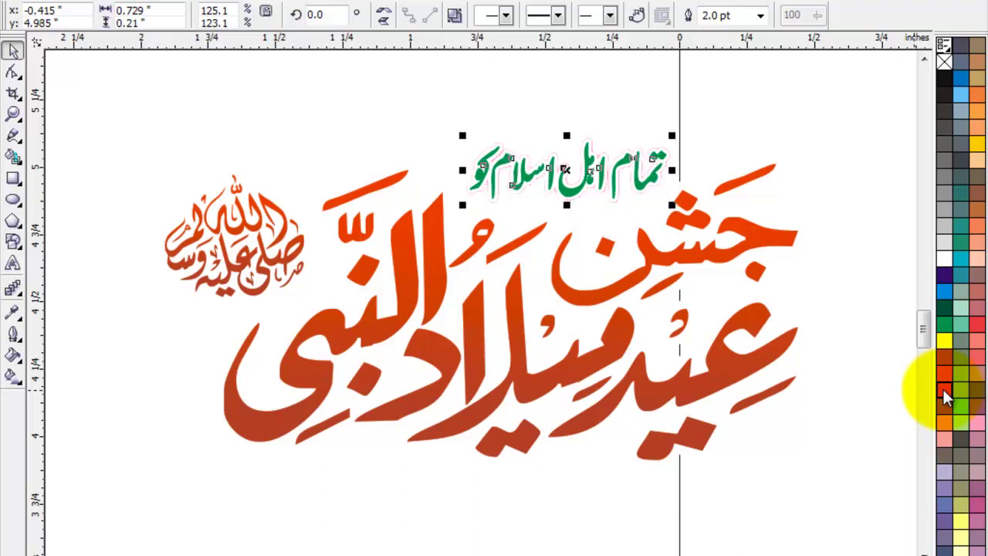
pyautogui.hotkey('ctrl', 'shift', 'z')
pyautogui.hotkey('ctrl', 'shift', 'z')
pyautogui.hotkey('ctrl', 'shift', 'z')
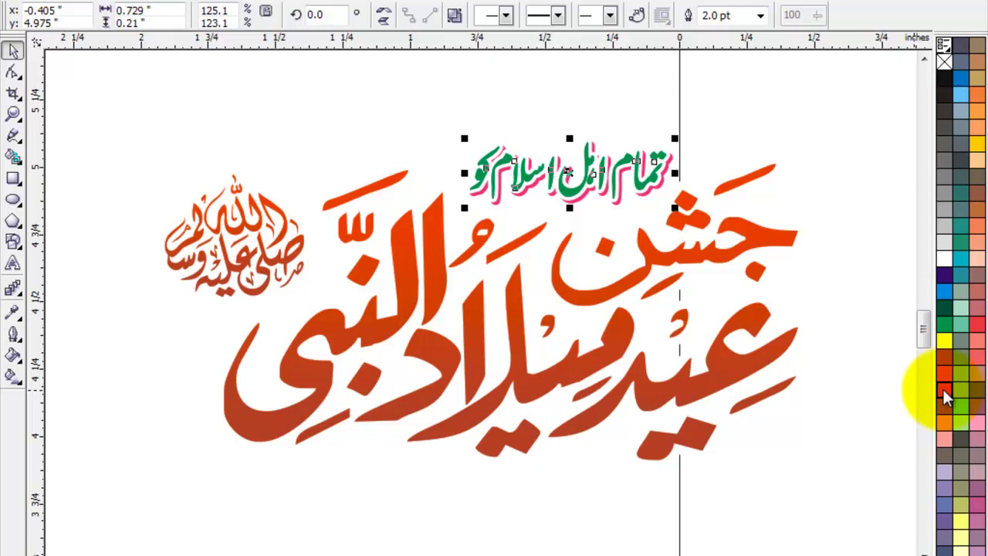
pyautogui.click(843, 413)
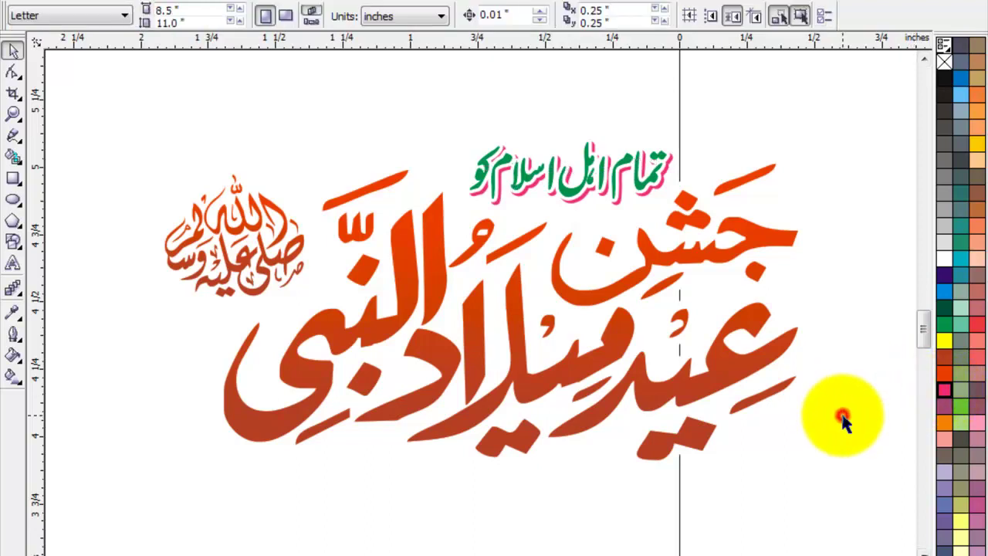
# Make a copy of the large title lettering with blue fill and outline and send it behind the orange lettering.
pyautogui.click(770, 350)
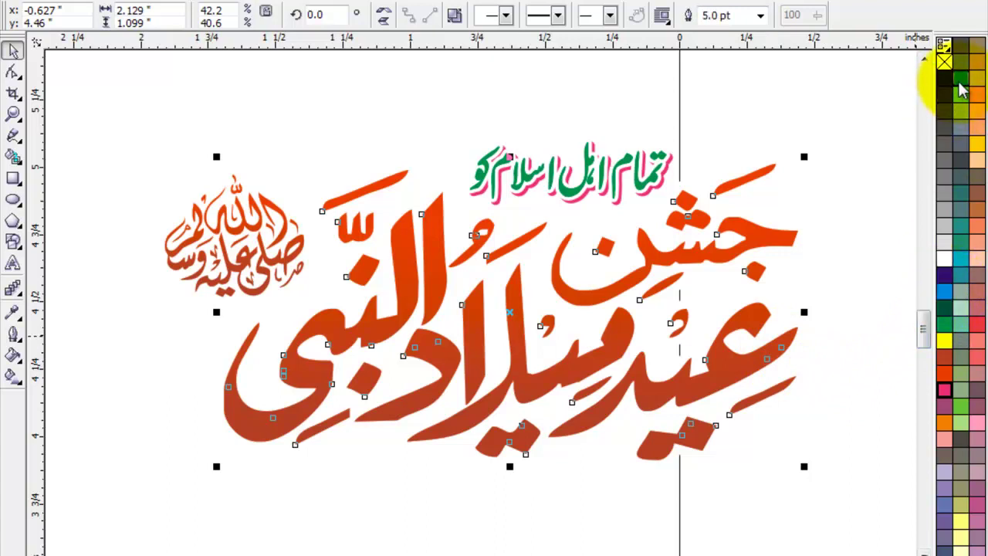
pyautogui.click(962, 85)
pyautogui.rightClick(962, 85)
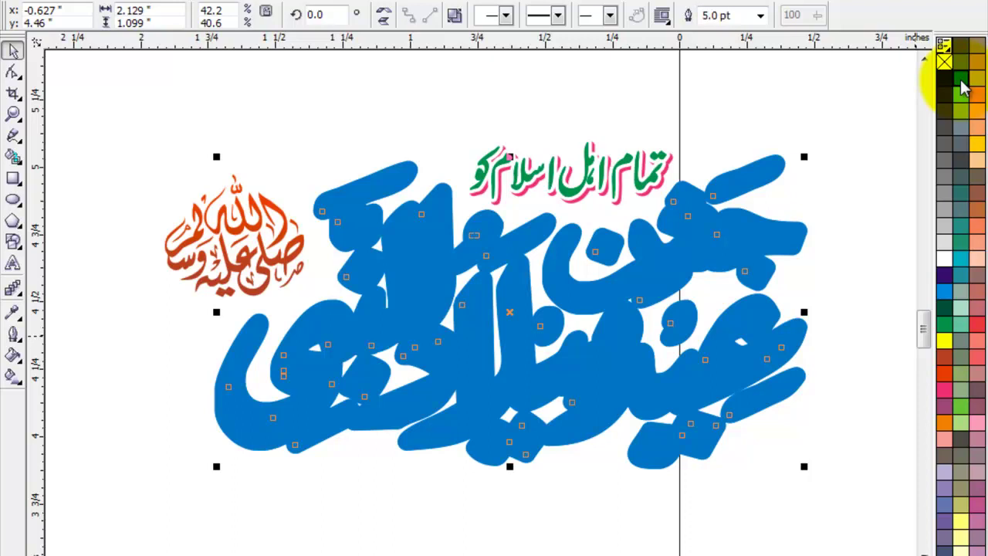
pyautogui.hotkey('ctrl', 'z')
pyautogui.hotkey('ctrl', 'z')
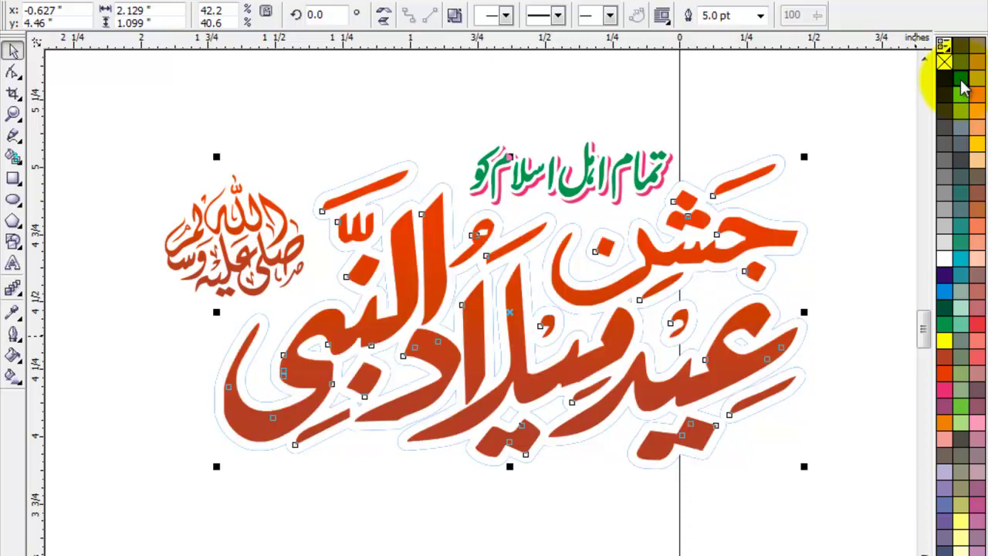
# Offset the blue copy of the title lettering 0.02 inch right and 0.02 inch down as a shadow.
pyautogui.press('Right')
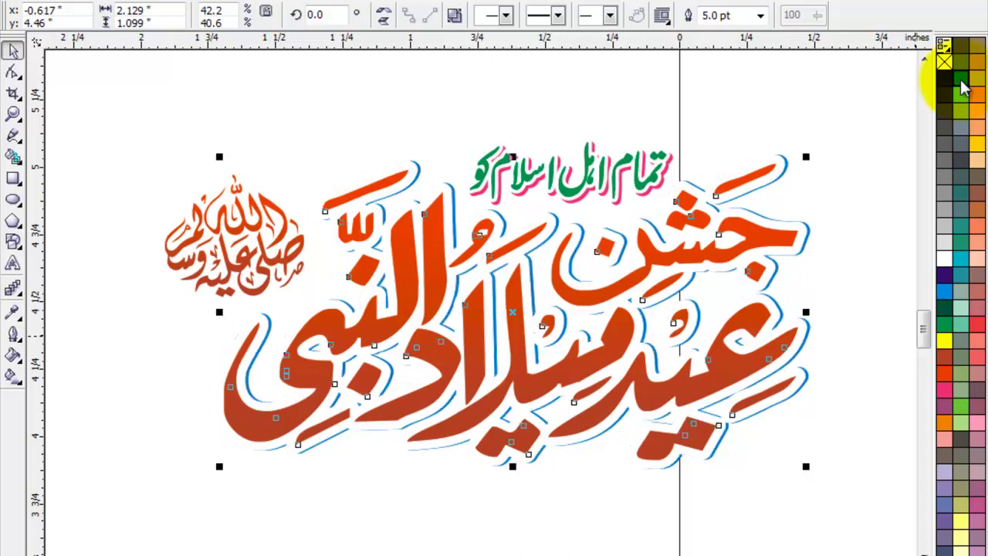
pyautogui.press('Down')
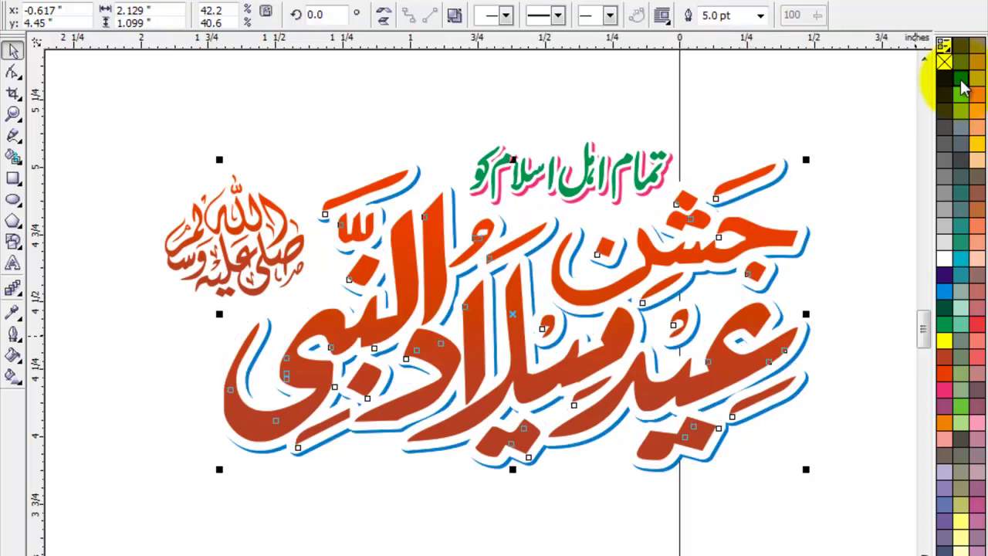
pyautogui.press('Down')
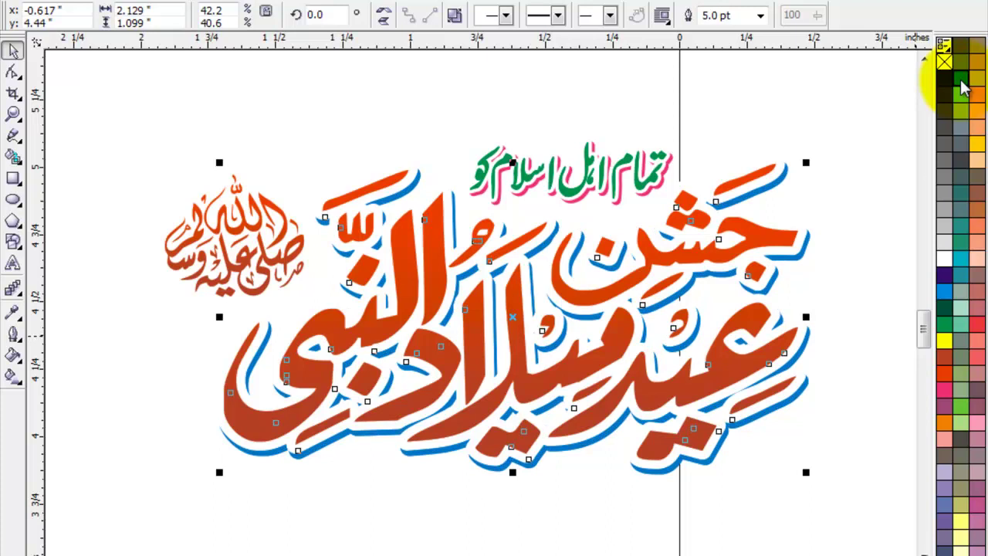
pyautogui.press('Right')
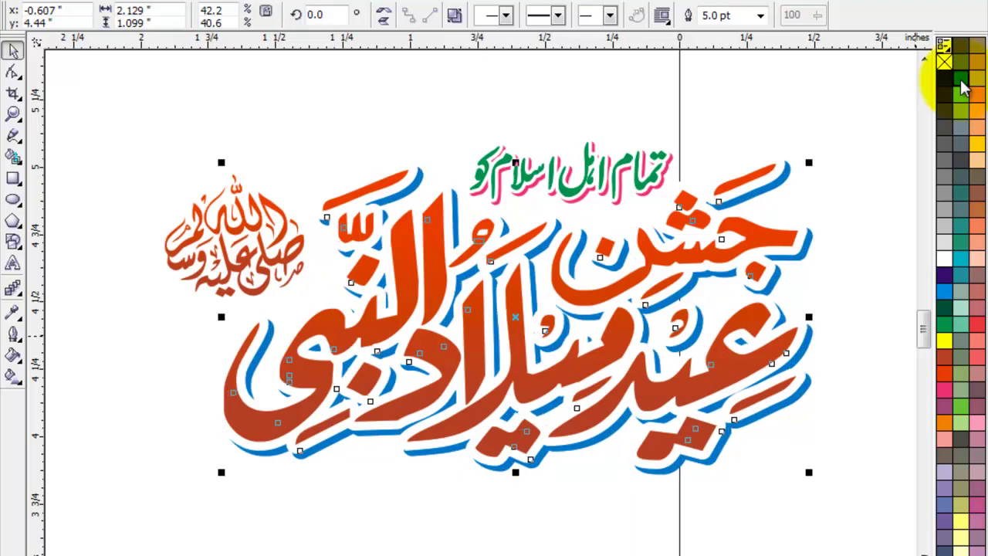
# Try a blue shadow copy behind the round salutation calligraphy, offset 0.01 inch right and 0.01 inch down.
pyautogui.click(231, 230)
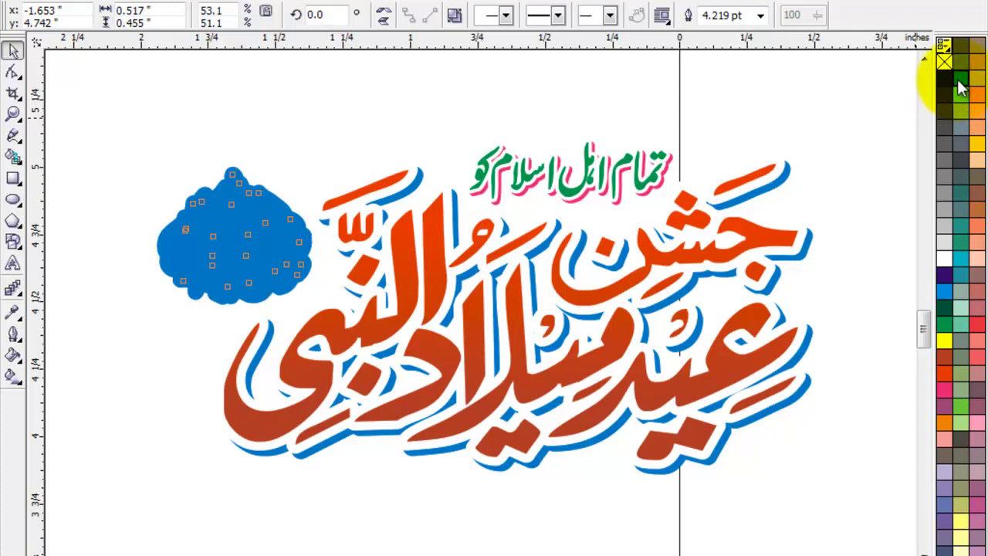
pyautogui.hotkey('ctrl', 'z')
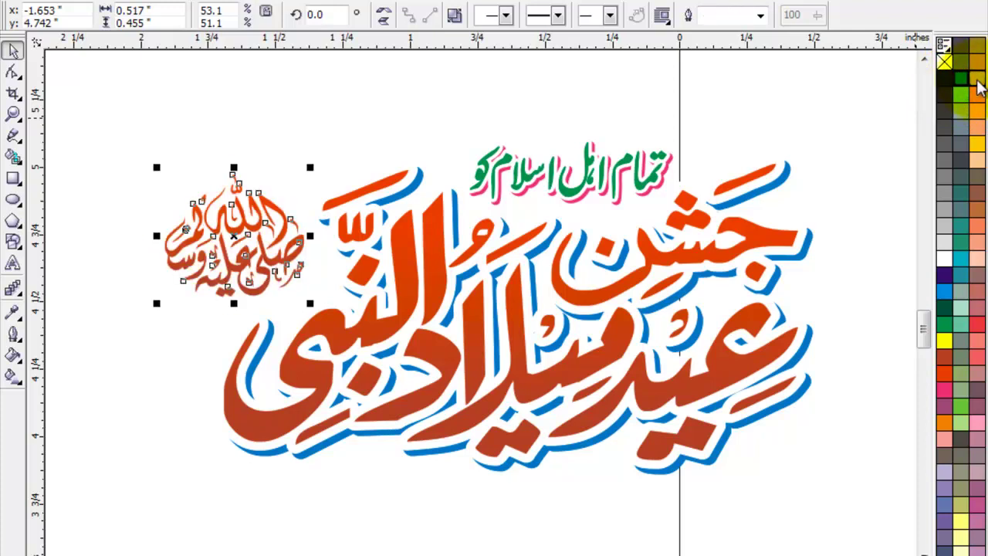
pyautogui.hotkey('ctrl', 'shift', 'z')
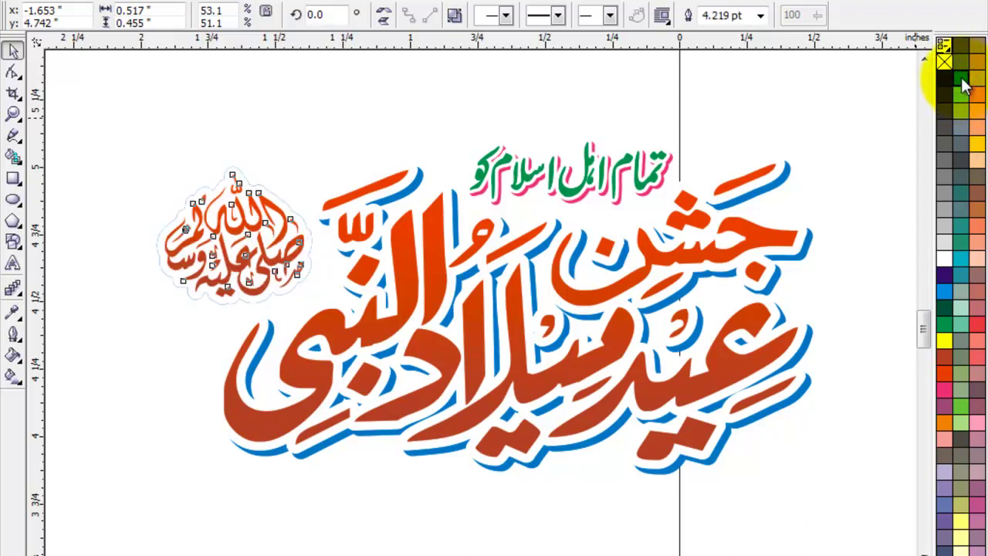
pyautogui.press('Right')
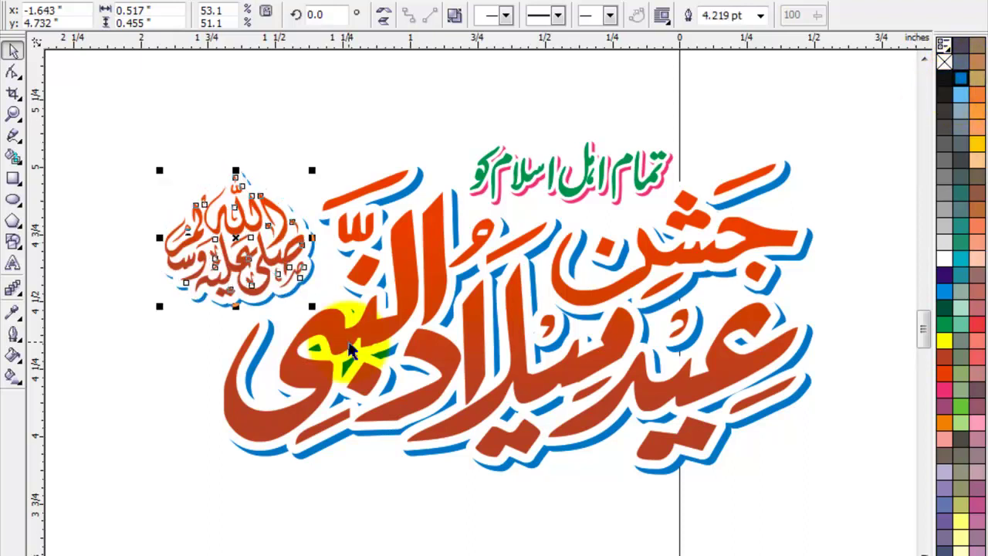
pyautogui.click(102, 436)
# Set the outline width of the round salutation calligraphy to 2 points.
pyautogui.click(266, 280)
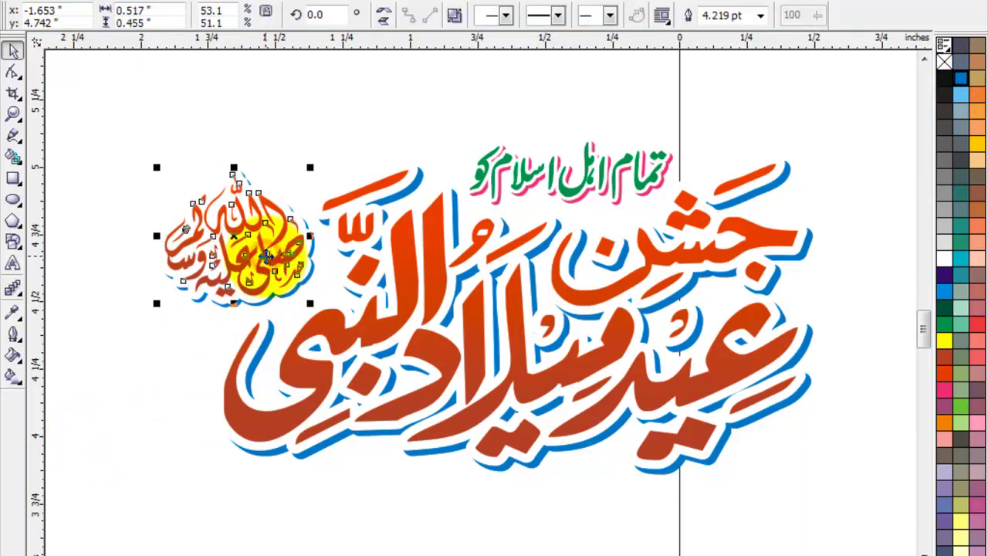
pyautogui.press('F12')
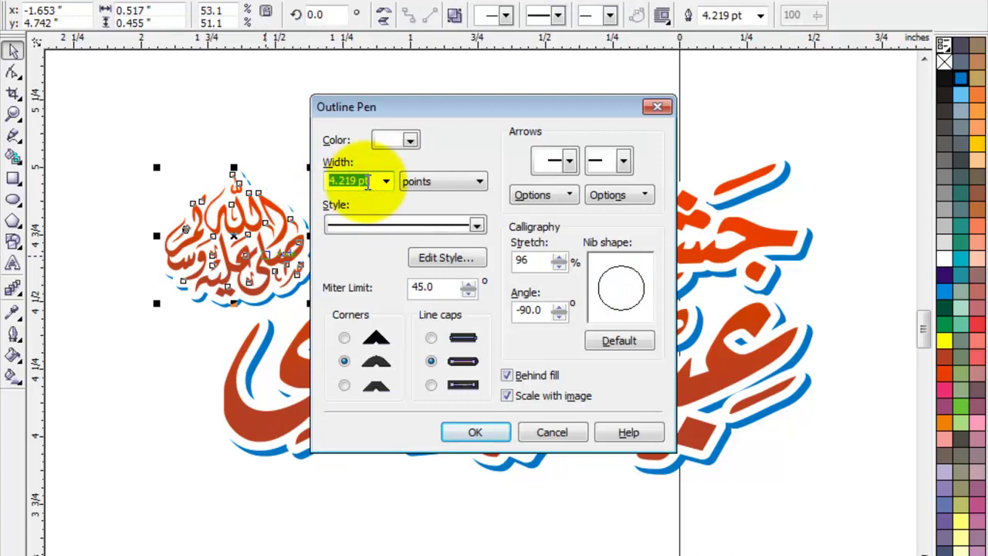
pyautogui.click(368, 182)
pyautogui.write('2')
pyautogui.press('Return')
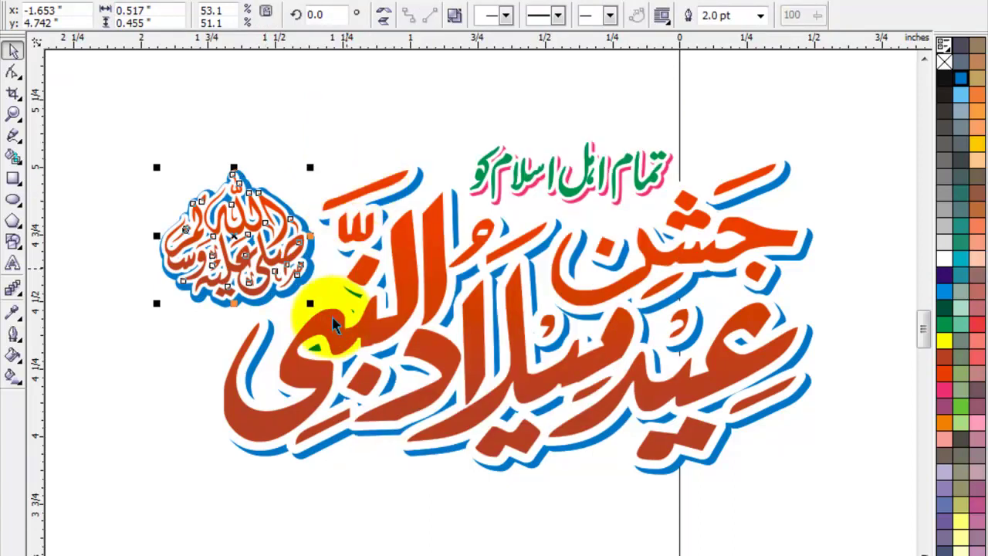
# Replace the salutation calligraphy's shadow with a new blue copy behind it, offset 0.01 inch right and 0.01 inch down.
pyautogui.hotkey('ctrl', 'z')
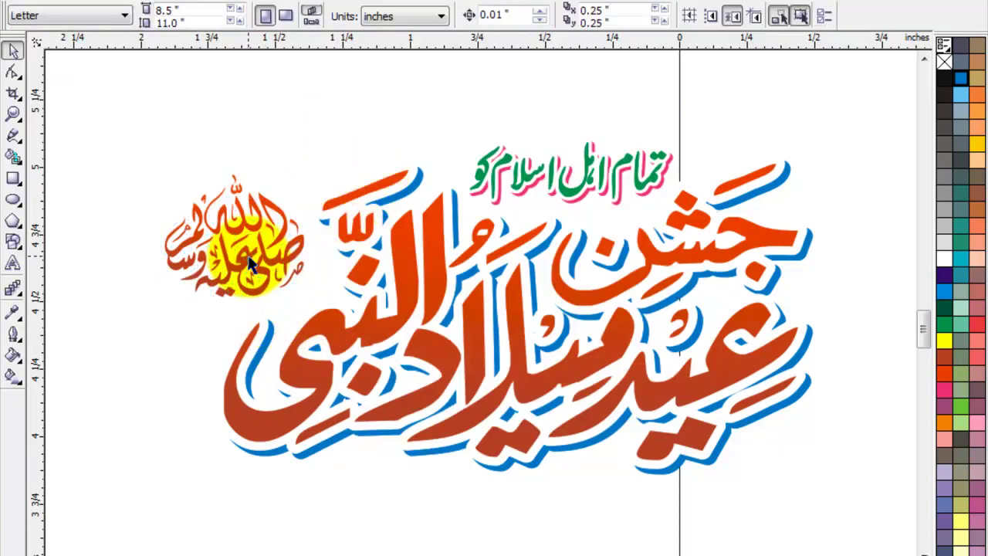
pyautogui.click(249, 262)
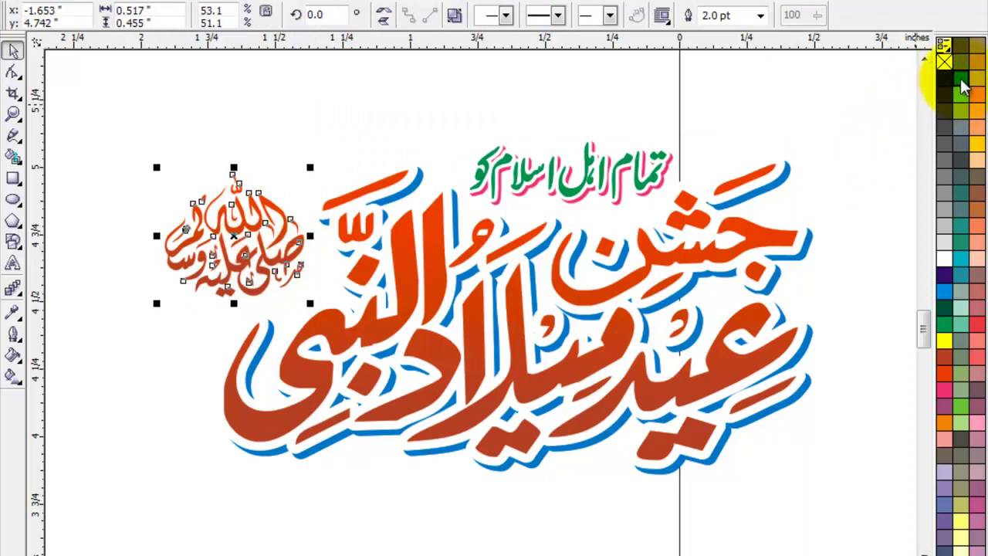
pyautogui.rightClick(943, 291)
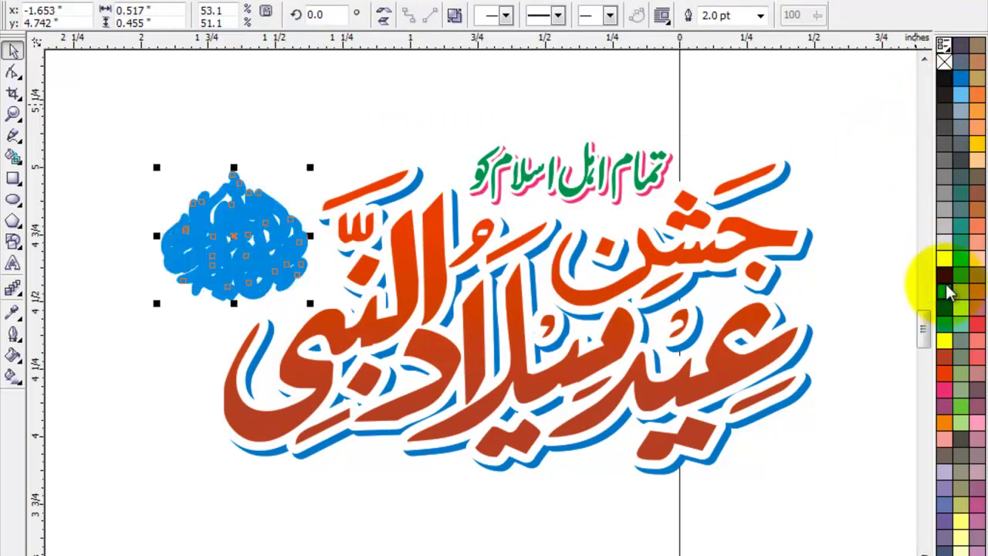
pyautogui.hotkey('shift', 'pagedown')
pyautogui.press('Right')
pyautogui.press('Down')
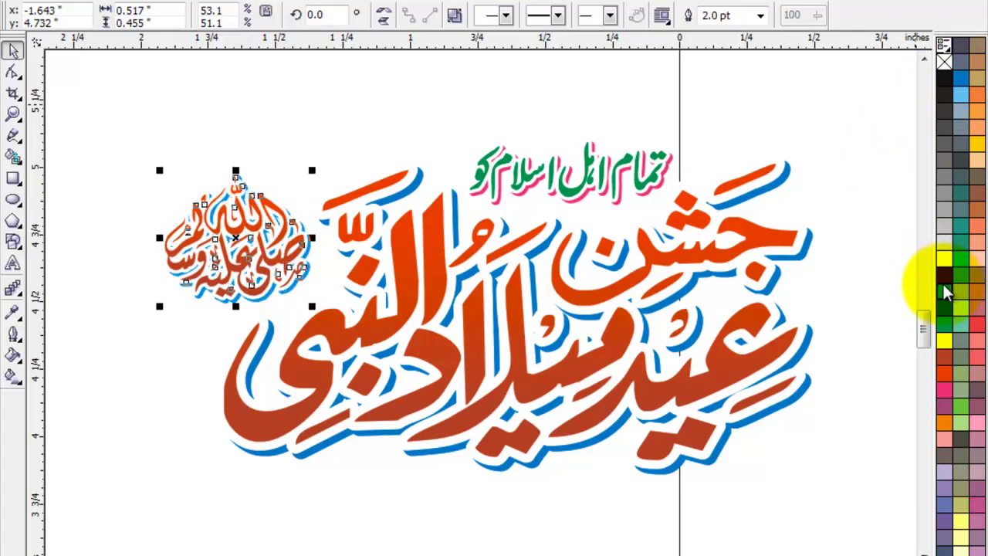
# Place a grouped copy of the complete title lettering on the banner between the green dome and the Kaaba, and delete the original.
pyautogui.click(876, 214)
pyautogui.moveTo(882, 113); pyautogui.dragTo(122, 531)
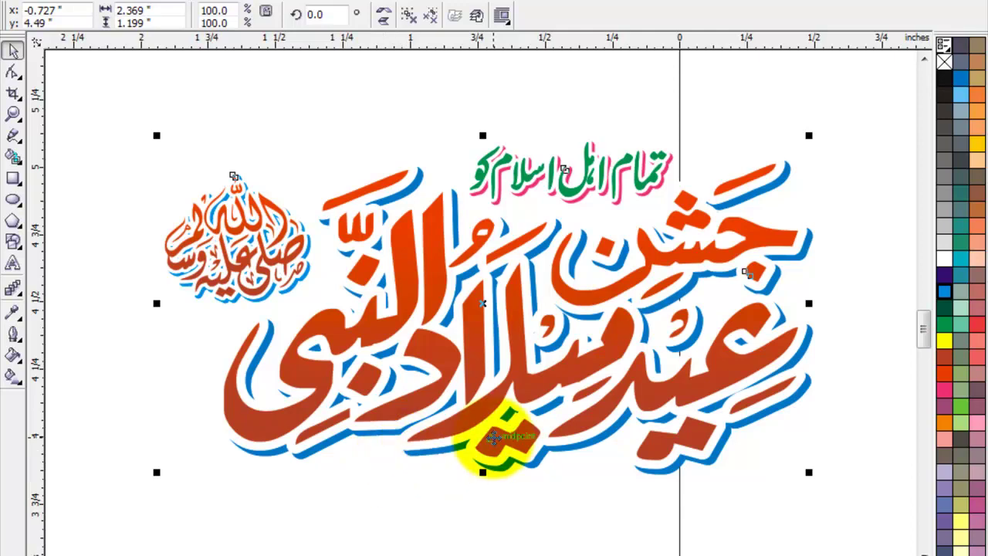
pyautogui.scroll(-2, 474, 320)
pyautogui.scroll(-2, 495, 320)
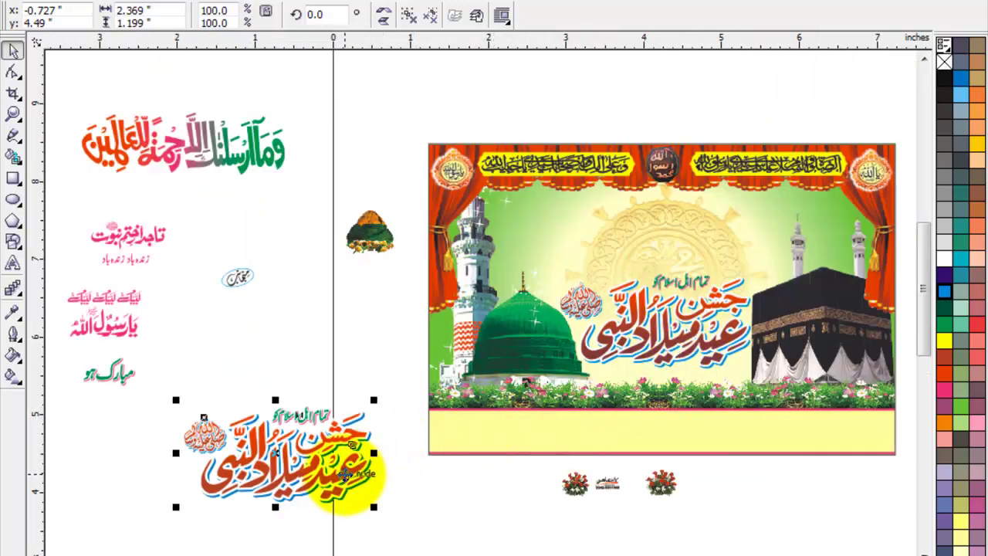
pyautogui.press('Delete')
pyautogui.click(353, 382)
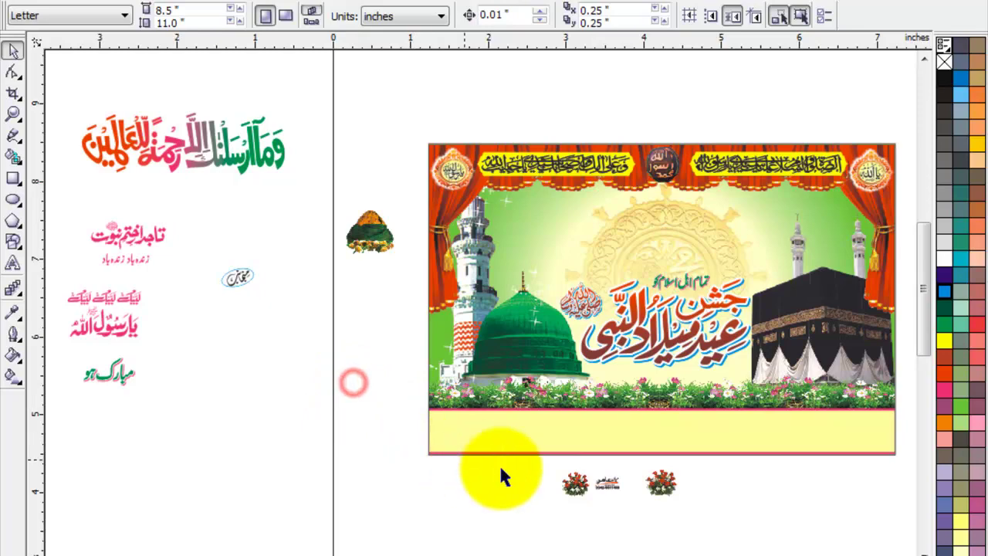
# Move the multicoloured verse calligraphy onto the banner above the title lettering, centred at about x 4.38, y 7.44 inches.
pyautogui.click(338, 449)
pyautogui.click(204, 141)
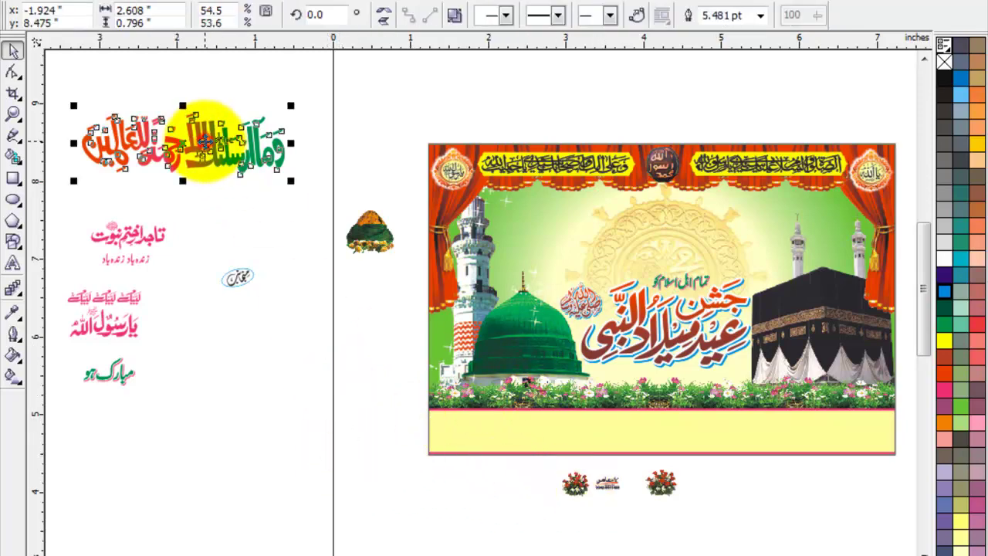
pyautogui.moveTo(202, 141); pyautogui.dragTo(692, 223)
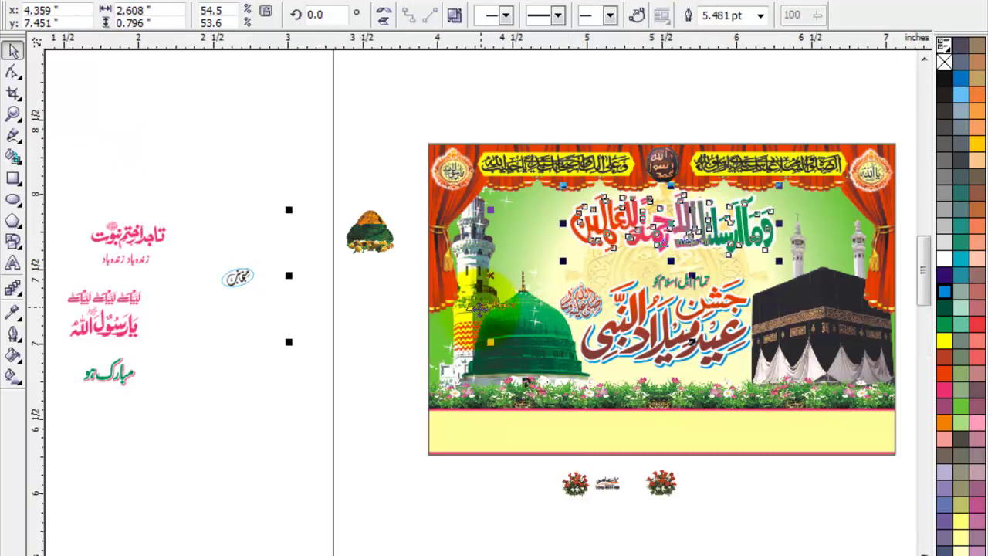
pyautogui.scroll(2, 665, 240)
pyautogui.click(532, 98)
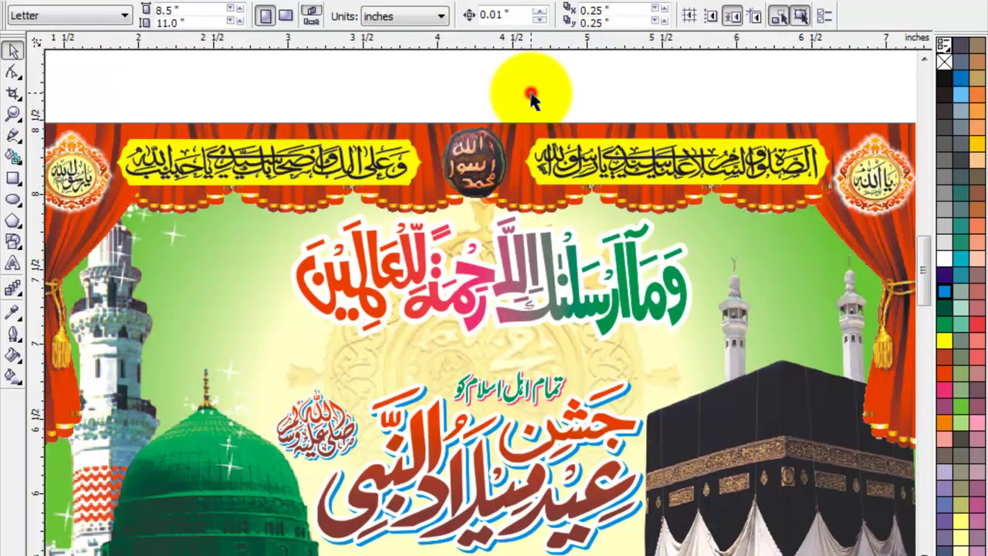
pyautogui.click(660, 317)
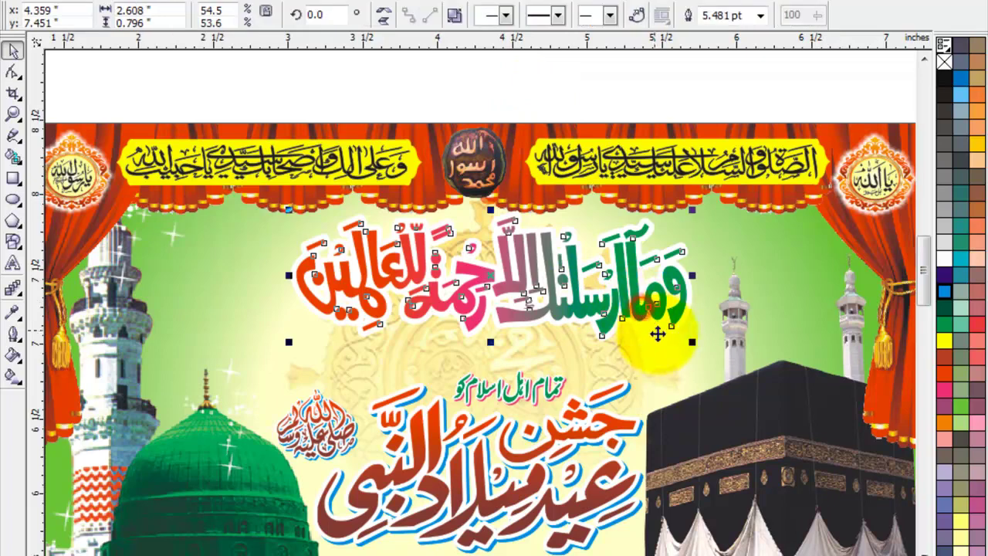
pyautogui.moveTo(684, 344); pyautogui.dragTo(686, 346)
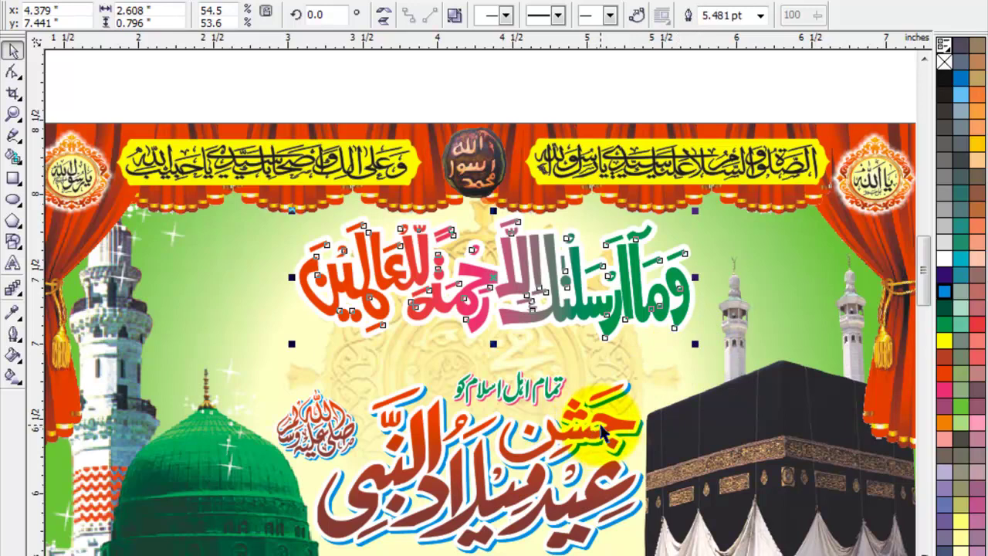
pyautogui.press('F3')
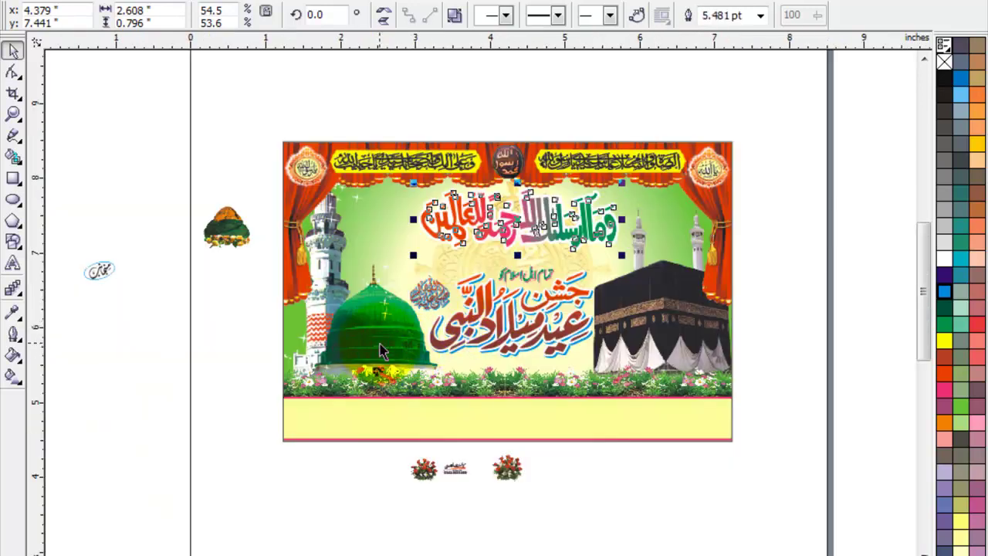
pyautogui.click(380, 351)
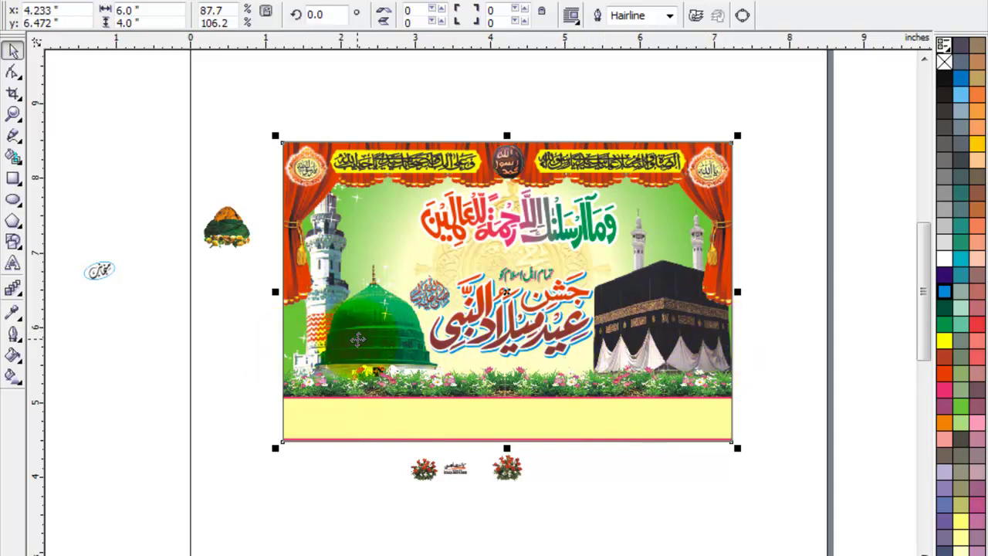
# Shift the green dome image inside the banner's clipping frame about 0.3 inch left and finish editing the contents.
pyautogui.keyDown('ctrl'); pyautogui.click(358, 347); pyautogui.keyUp('ctrl')
pyautogui.moveTo(382, 342); pyautogui.dragTo(353, 334)
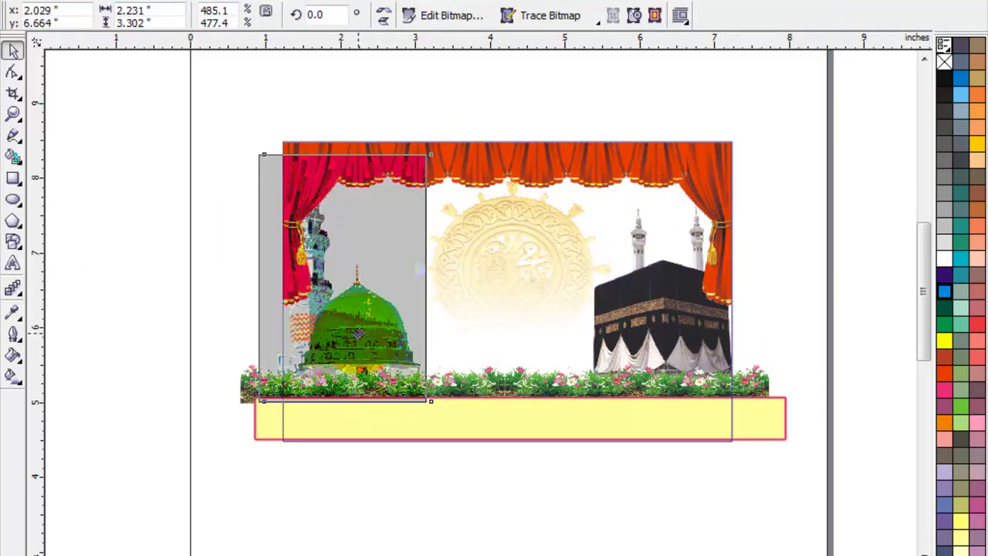
pyautogui.keyDown('ctrl'); pyautogui.click(179, 371); pyautogui.keyUp('ctrl')
pyautogui.click(177, 396)
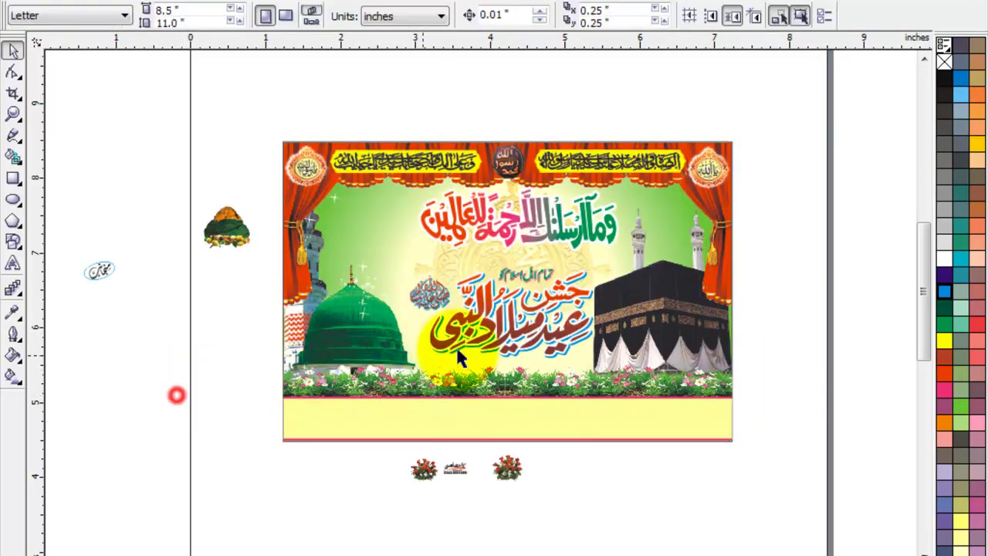
# Enlarge the grouped title lettering toward the green dome to about 2.77 by 1.37 inches.
pyautogui.click(494, 332)
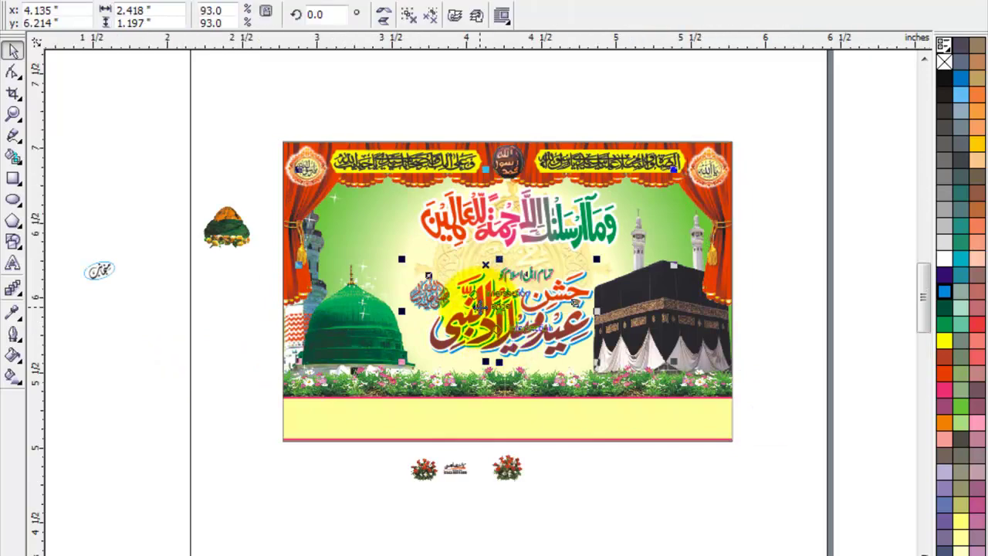
pyautogui.scroll(2, 478, 338)
pyautogui.moveTo(701, 145); pyautogui.dragTo(272, 384)
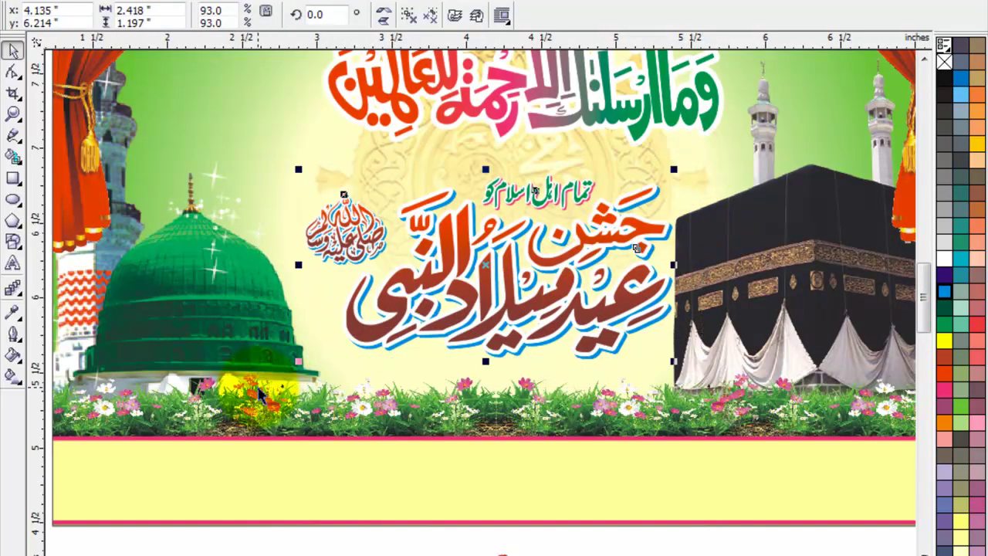
pyautogui.moveTo(297, 167); pyautogui.dragTo(242, 150)
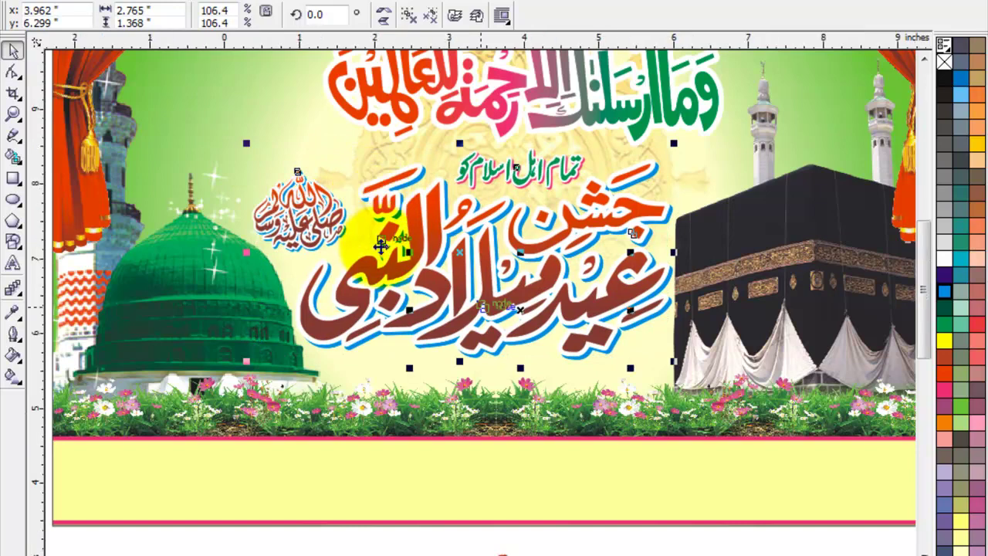
pyautogui.scroll(-3, 378, 243)
pyautogui.click(324, 458)
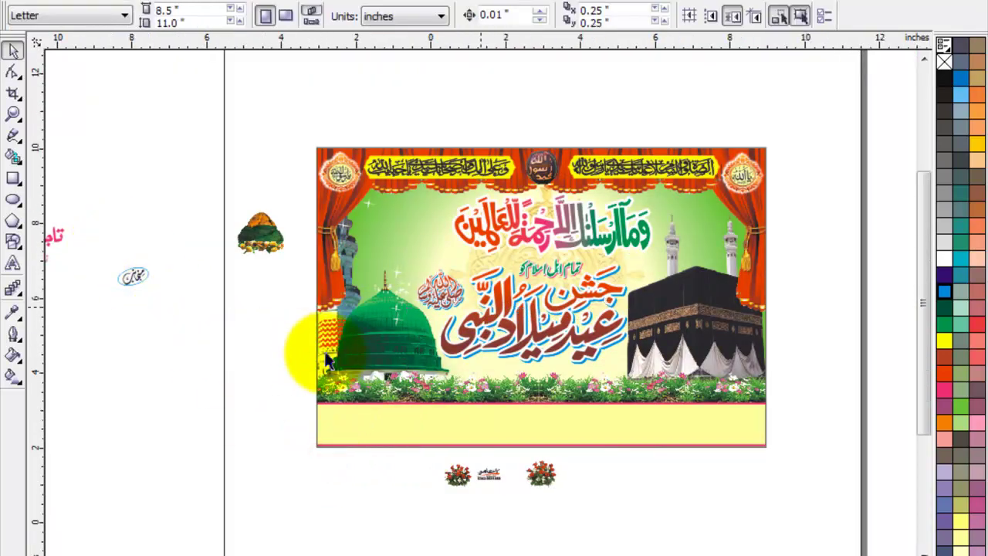
# Move the green congratulation lettering onto the banner below the title, centred at about x 3.37, y 5.53 inches.
pyautogui.scroll(-2, 312, 351)
pyautogui.scroll(2, 351, 386)
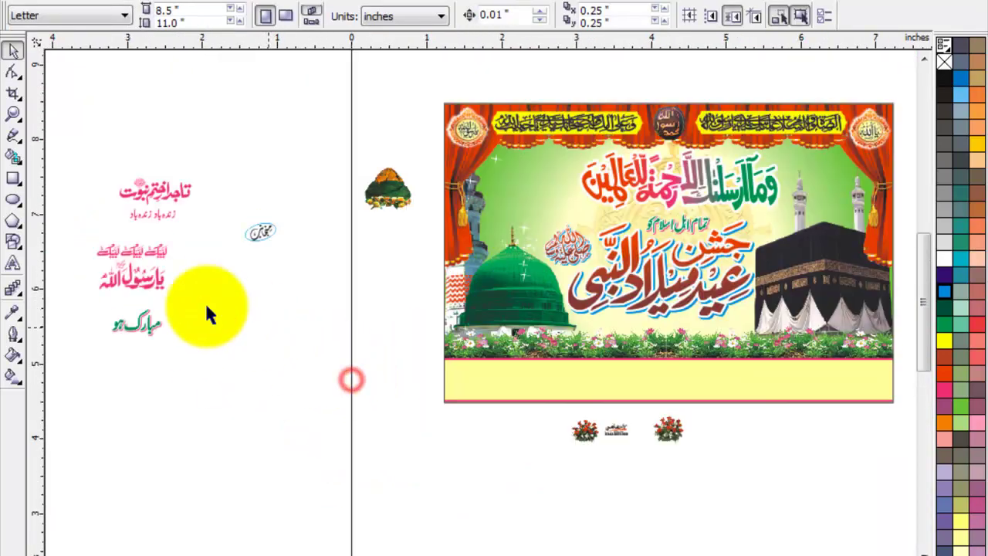
pyautogui.hscroll(-1, 188, 309)
pyautogui.click(177, 323)
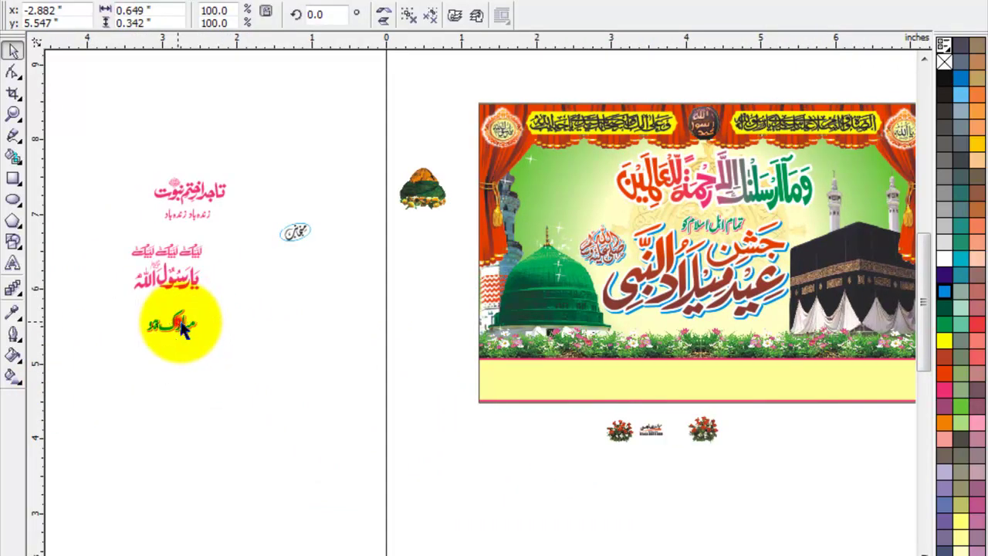
pyautogui.moveTo(183, 327); pyautogui.dragTo(432, 309)
pyautogui.scroll(2, 432, 309)
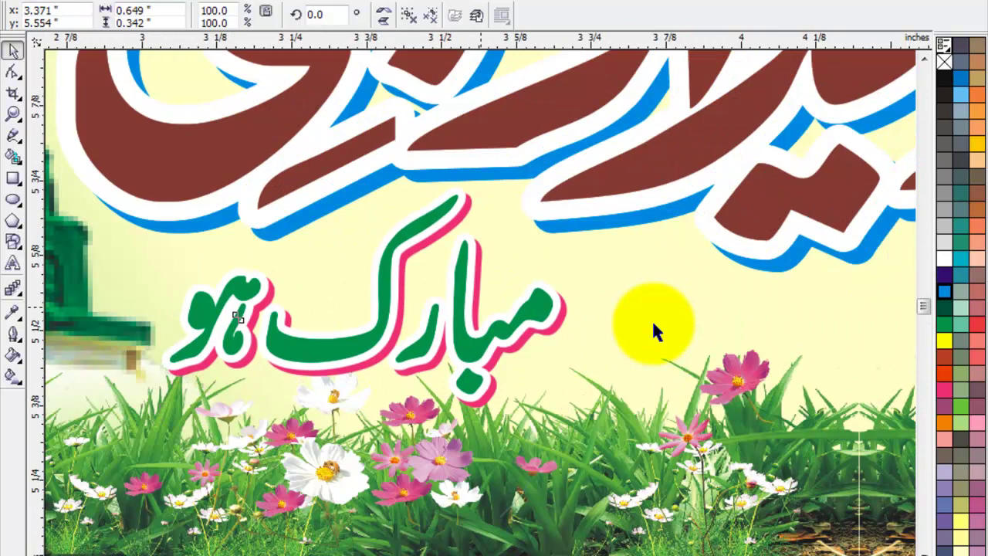
pyautogui.scroll(-4, 651, 319)
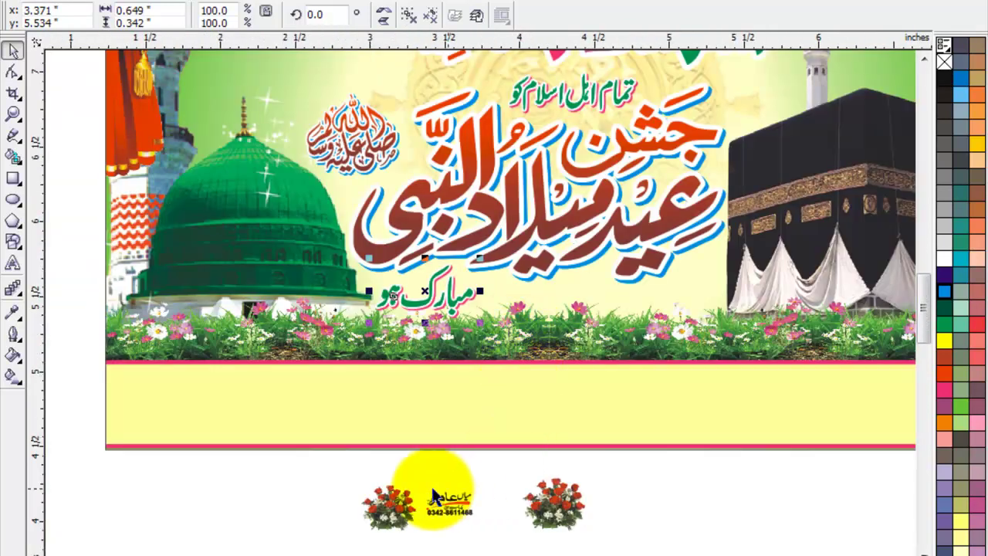
# Move the grouped rose baskets and designer credit onto the banner, shrink the group, place it on the yellow strip and ungroup it.
pyautogui.click(375, 496)
pyautogui.moveTo(470, 494); pyautogui.dragTo(594, 296)
pyautogui.scroll(2, 701, 367)
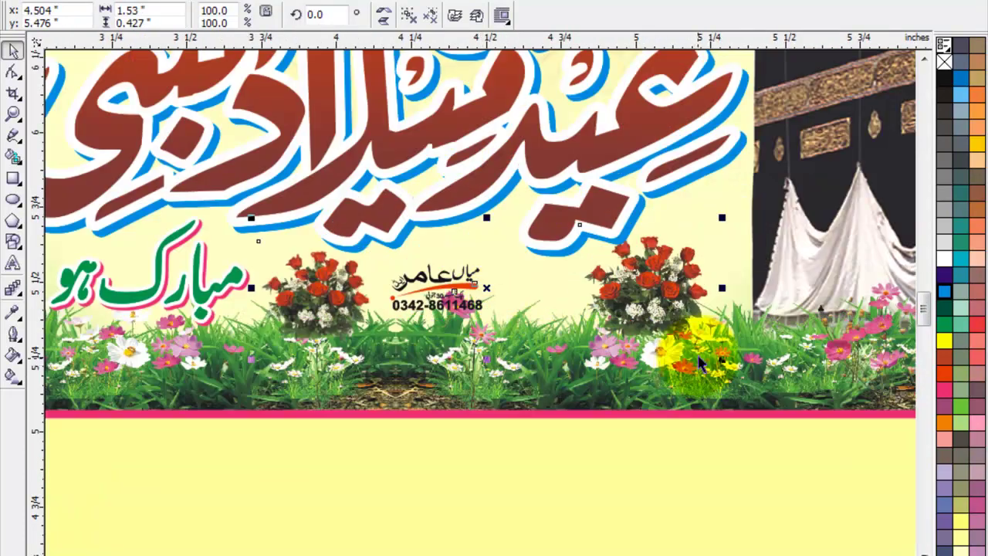
pyautogui.moveTo(722, 360); pyautogui.dragTo(624, 332)
pyautogui.moveTo(572, 294); pyautogui.dragTo(557, 475)
pyautogui.click(409, 16)
pyautogui.click(261, 477)
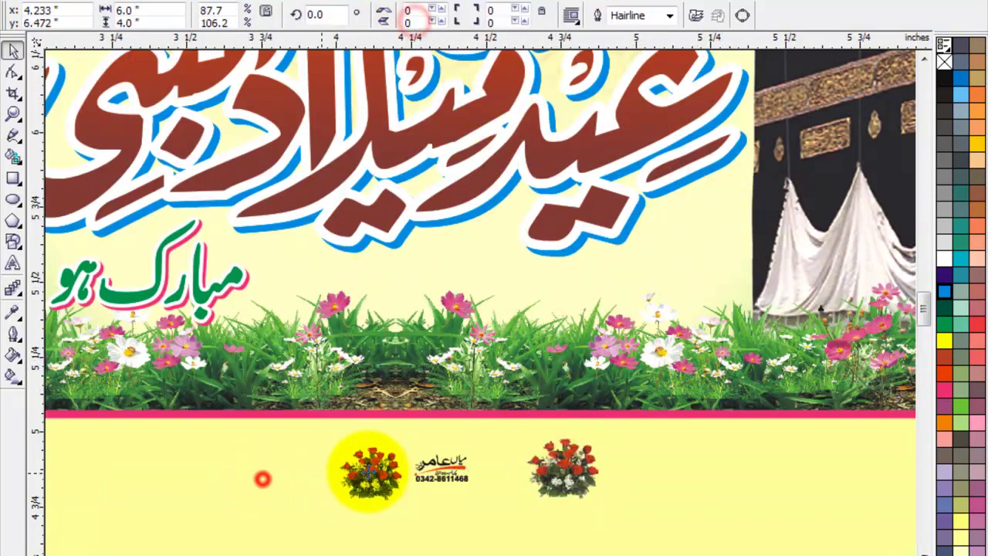
# Place the rose baskets separately above the flower border, slightly enlarging the left one, and put the designer credit between them.
pyautogui.moveTo(364, 464); pyautogui.dragTo(411, 286)
pyautogui.moveTo(437, 247); pyautogui.dragTo(444, 237)
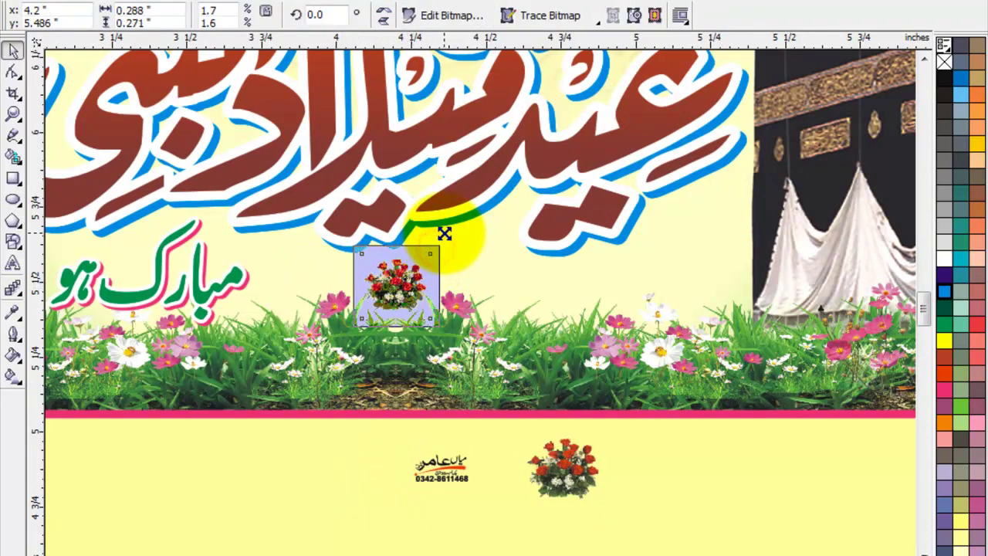
pyautogui.moveTo(576, 485); pyautogui.dragTo(697, 278)
pyautogui.moveTo(430, 468); pyautogui.dragTo(558, 293)
# Enlarge the designer credit between the rose baskets to about 0.27 by 0.13 inch.
pyautogui.scroll(5, 558, 293)
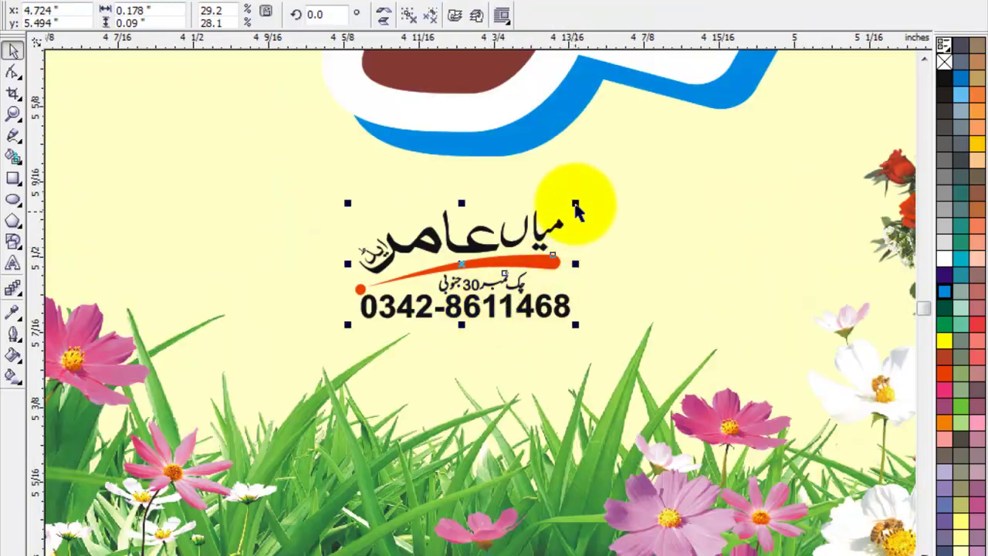
pyautogui.moveTo(591, 189); pyautogui.dragTo(628, 166)
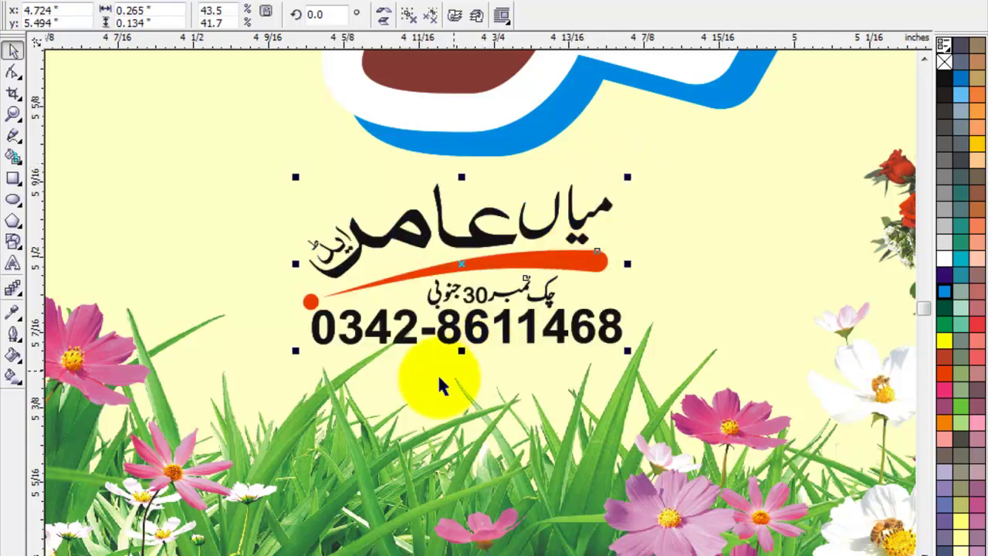
pyautogui.scroll(-4, 467, 324)
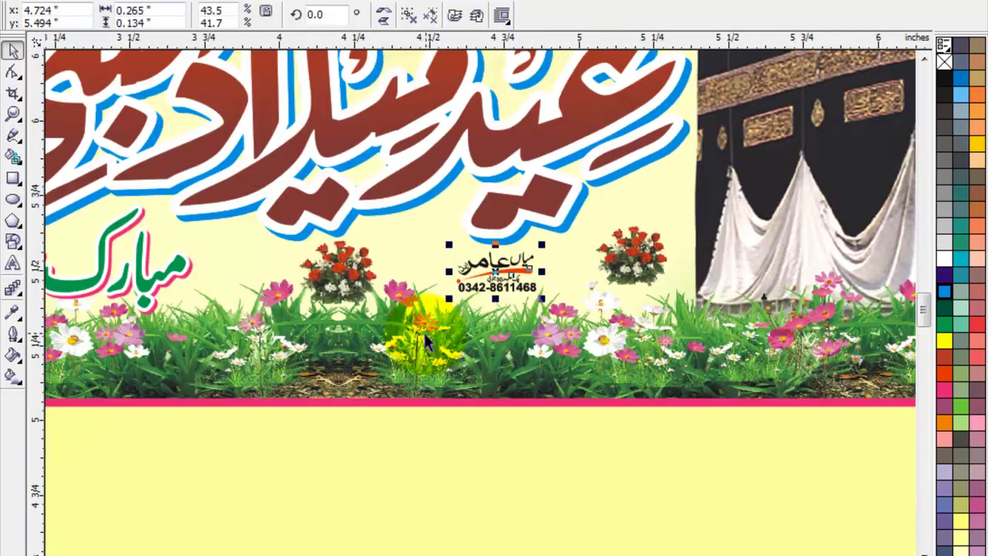
pyautogui.scroll(-2, 479, 309)
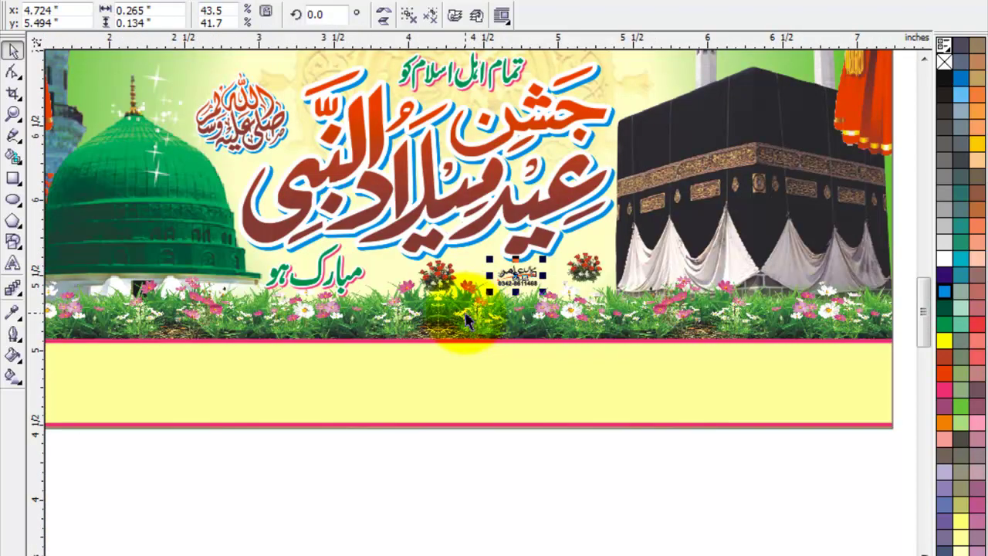
pyautogui.scroll(-2, 478, 308)
pyautogui.click(744, 277)
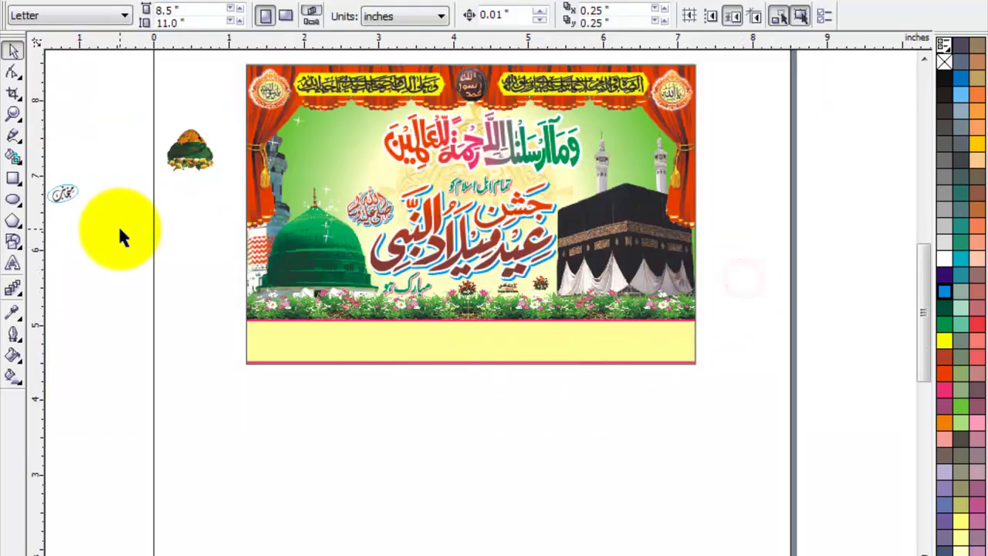
# Place the blue-outlined oval calligraphy at the right end of the flower border and enlarge it to about 0.5 by 0.28 inch.
pyautogui.moveTo(97, 160); pyautogui.dragTo(87, 219)
pyautogui.moveTo(150, 194); pyautogui.dragTo(762, 320)
pyautogui.scroll(3, 762, 320)
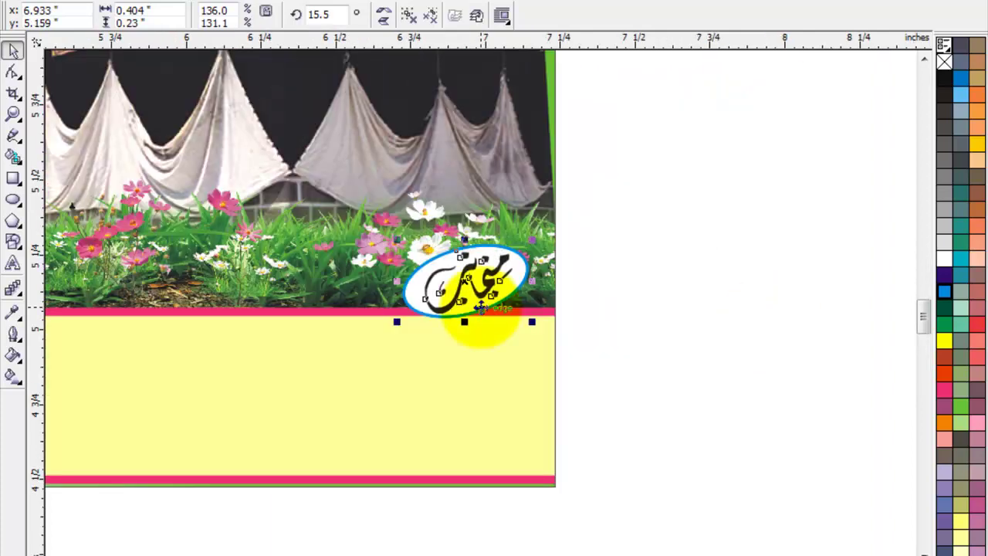
pyautogui.moveTo(529, 241); pyautogui.dragTo(563, 227)
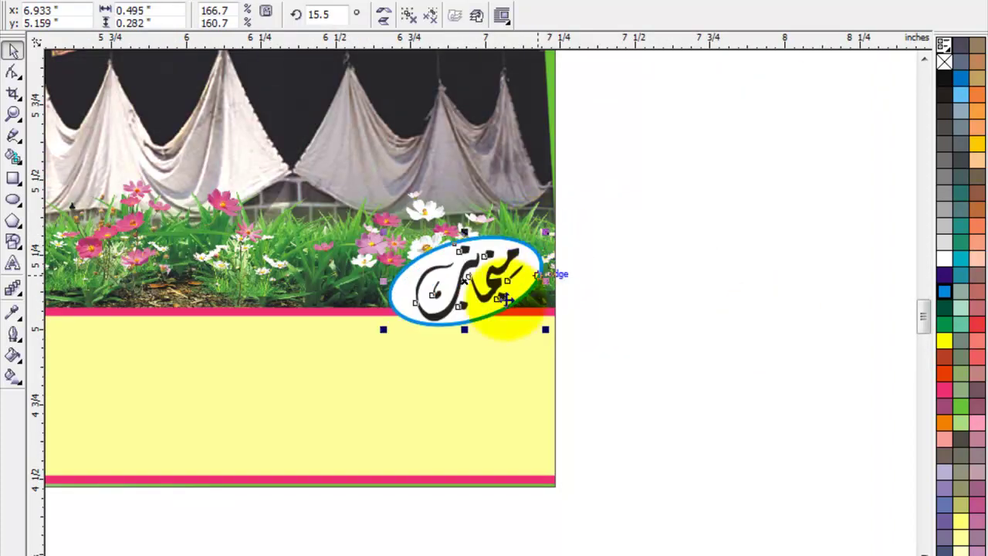
pyautogui.moveTo(499, 299); pyautogui.dragTo(490, 296)
pyautogui.click(594, 330)
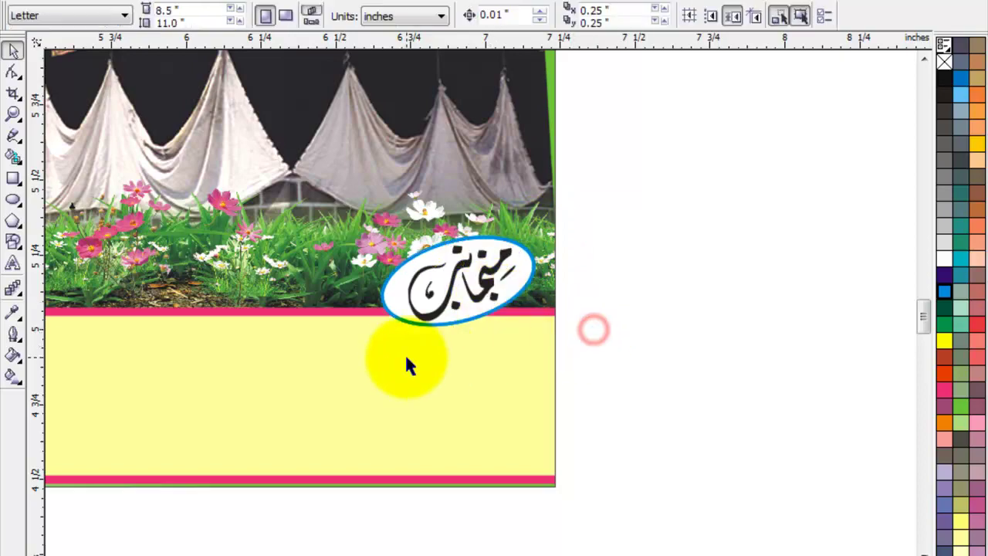
pyautogui.press('F4')
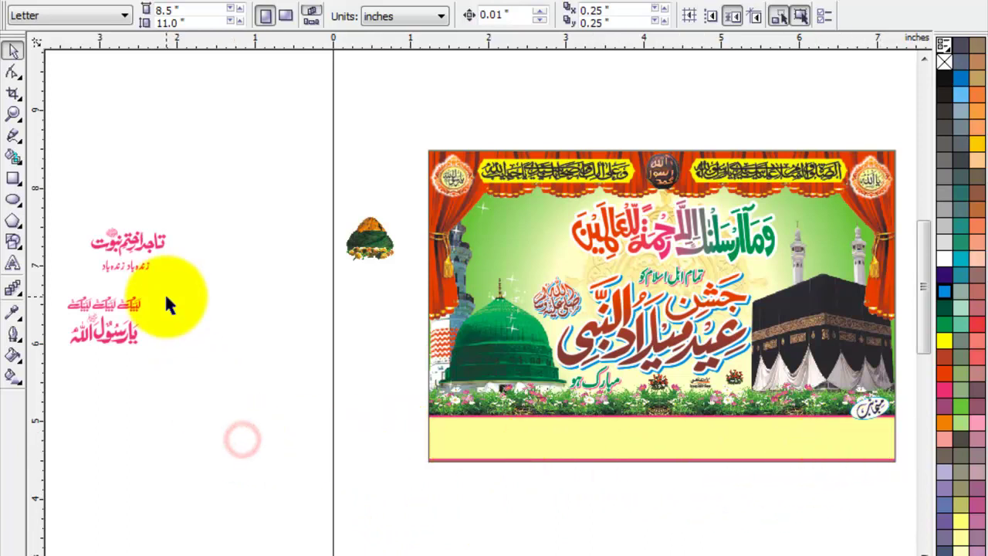
# Move the two-line pink slogan with its small salutation above the green dome, centred at about x 2.29, y 7.43 inches.
pyautogui.moveTo(198, 189); pyautogui.dragTo(80, 281)
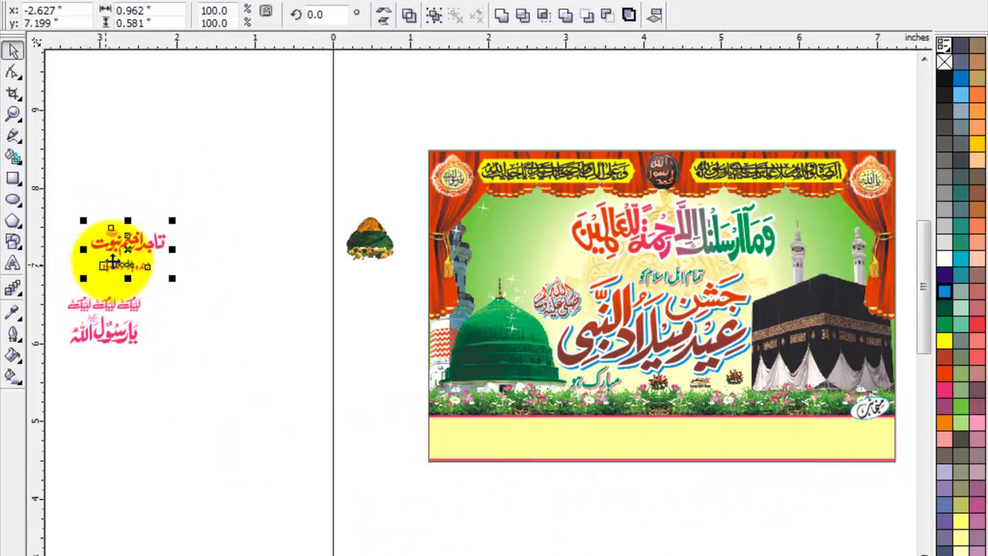
pyautogui.moveTo(509, 233); pyautogui.dragTo(509, 234)
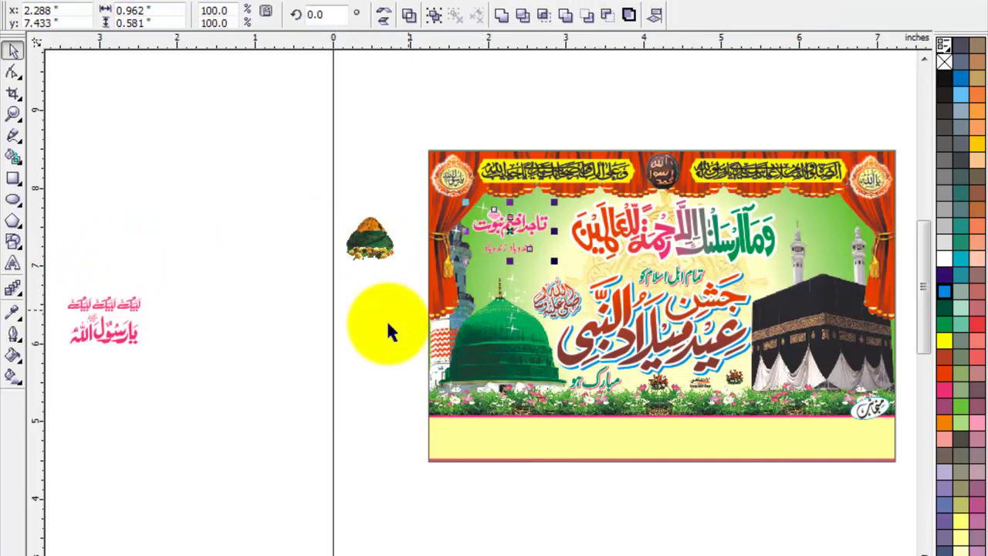
pyautogui.click(342, 355)
# Place the remaining pink slogan above the Kaaba at about x 6.19, y 7.58 inches, scaled down to 79.5%.
pyautogui.moveTo(181, 269); pyautogui.dragTo(57, 367)
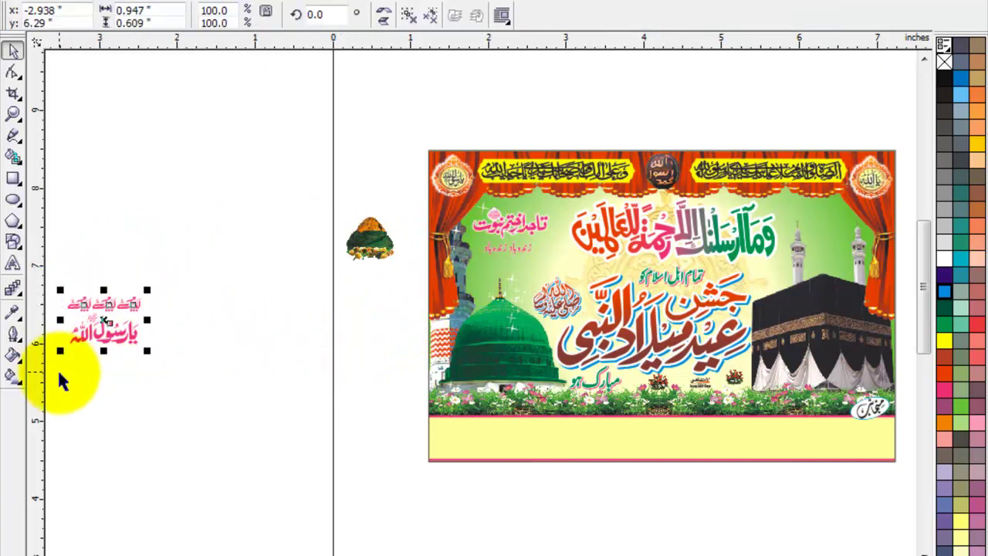
pyautogui.moveTo(170, 309); pyautogui.dragTo(826, 225)
pyautogui.scroll(2, 826, 225)
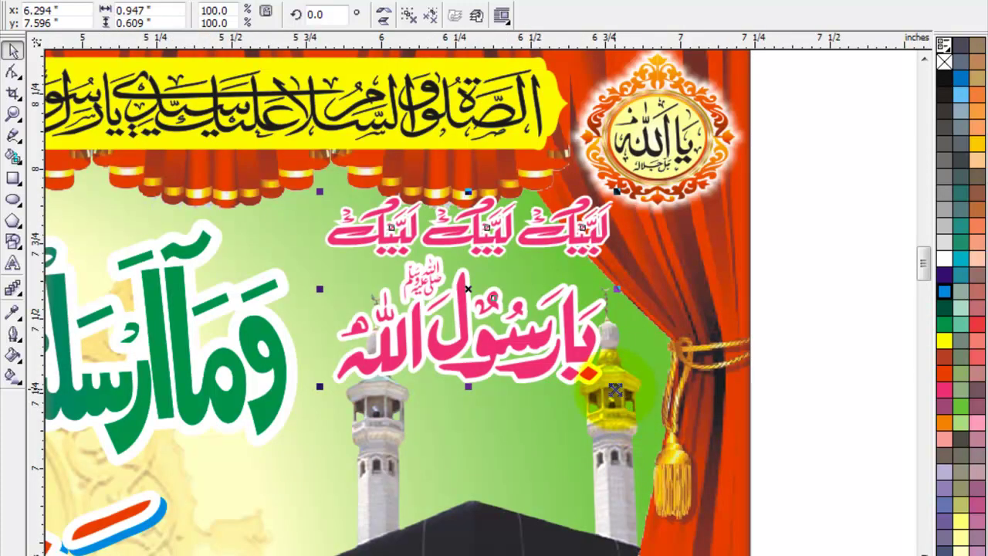
pyautogui.moveTo(615, 387); pyautogui.dragTo(587, 366)
pyautogui.moveTo(489, 249); pyautogui.dragTo(471, 241)
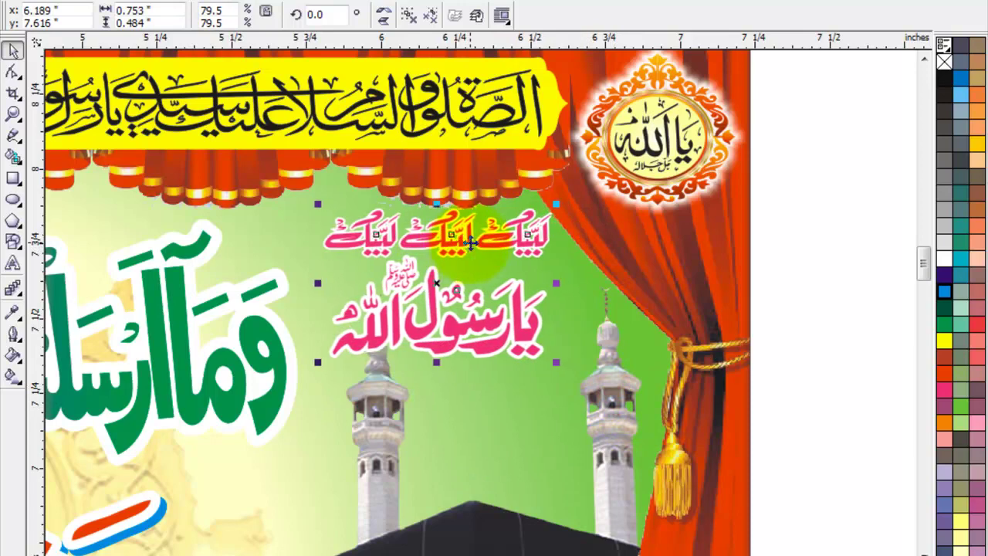
pyautogui.scroll(-2, 409, 332)
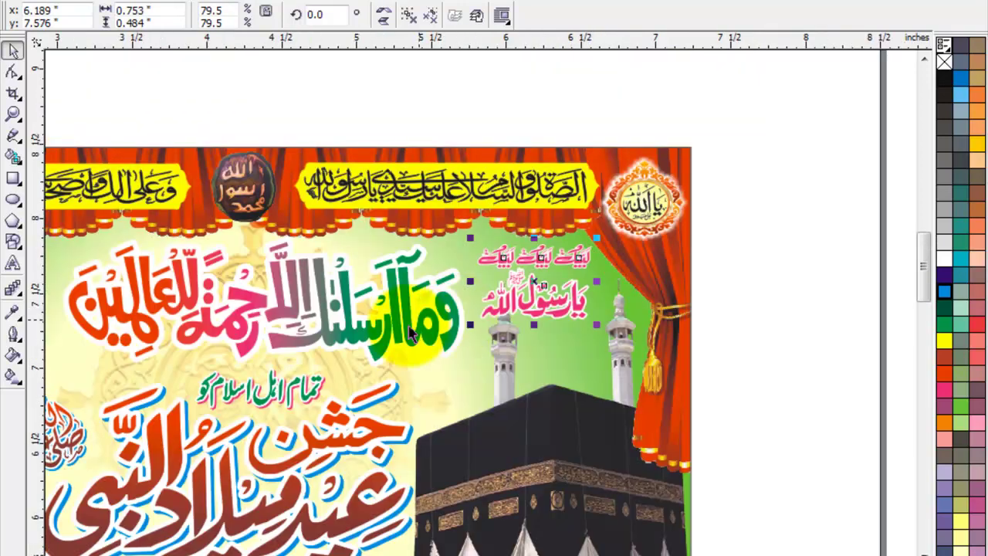
pyautogui.scroll(-1, 368, 299)
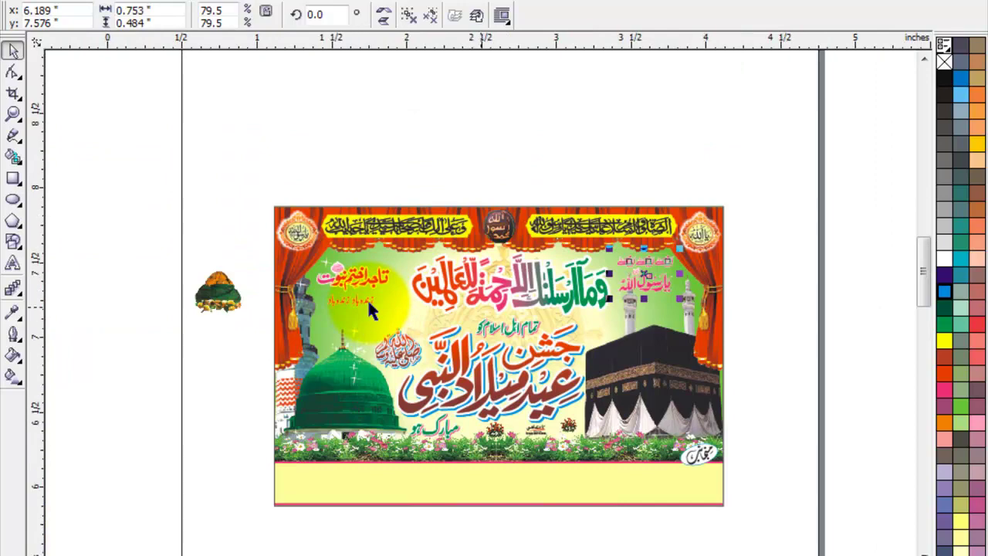
# Lower both lines of the pink slogan above the dome, enlarge its main line and reposition the small salutation at its upper left.
pyautogui.scroll(1, 367, 299)
pyautogui.click(475, 266)
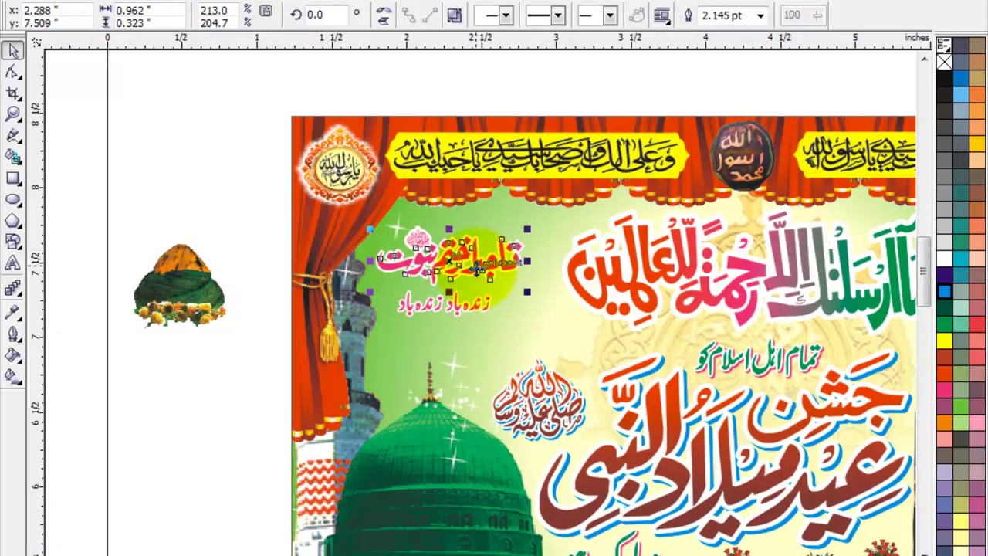
pyautogui.scroll(1, 463, 271)
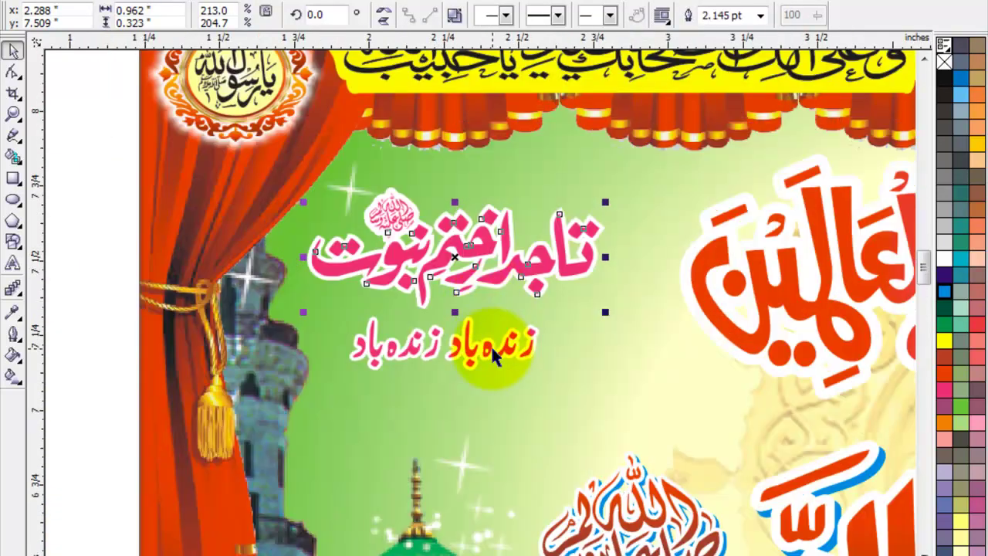
pyautogui.moveTo(491, 345); pyautogui.dragTo(487, 415)
pyautogui.moveTo(469, 243); pyautogui.dragTo(468, 326)
pyautogui.moveTo(578, 287); pyautogui.dragTo(657, 248)
pyautogui.moveTo(393, 214); pyautogui.dragTo(351, 266)
# Place the green turban image above the pink slogan over the dome, centred at about x 2.48, y 7.68 inches.
pyautogui.press('F3')
pyautogui.moveTo(197, 286); pyautogui.dragTo(498, 224)
pyautogui.scroll(2, 498, 224)
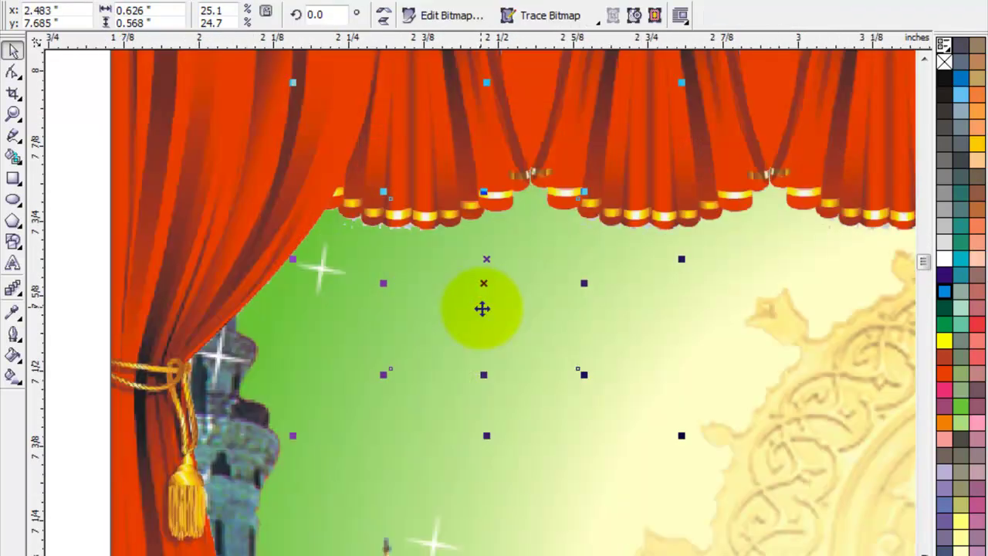
pyautogui.scroll(-1, 581, 373)
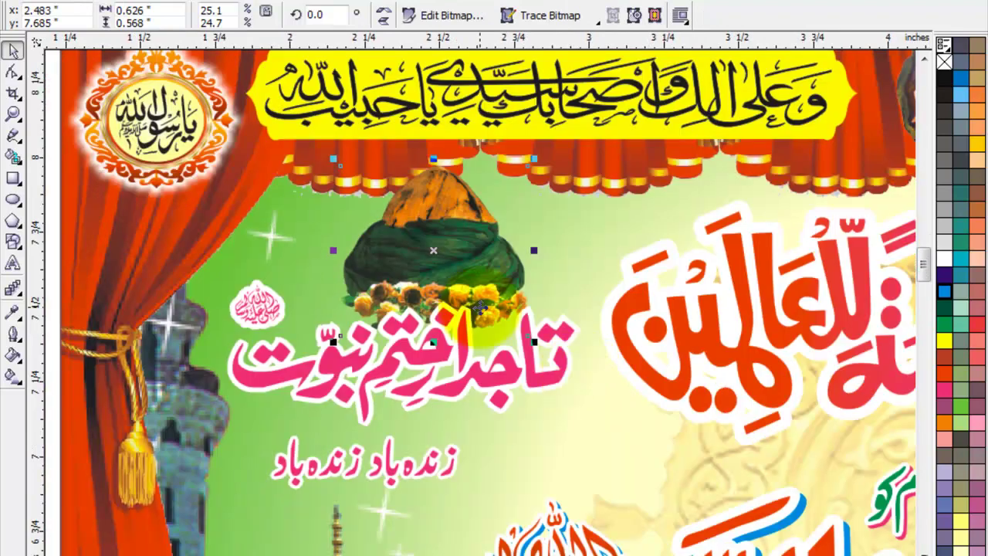
pyautogui.moveTo(478, 306); pyautogui.dragTo(479, 310)
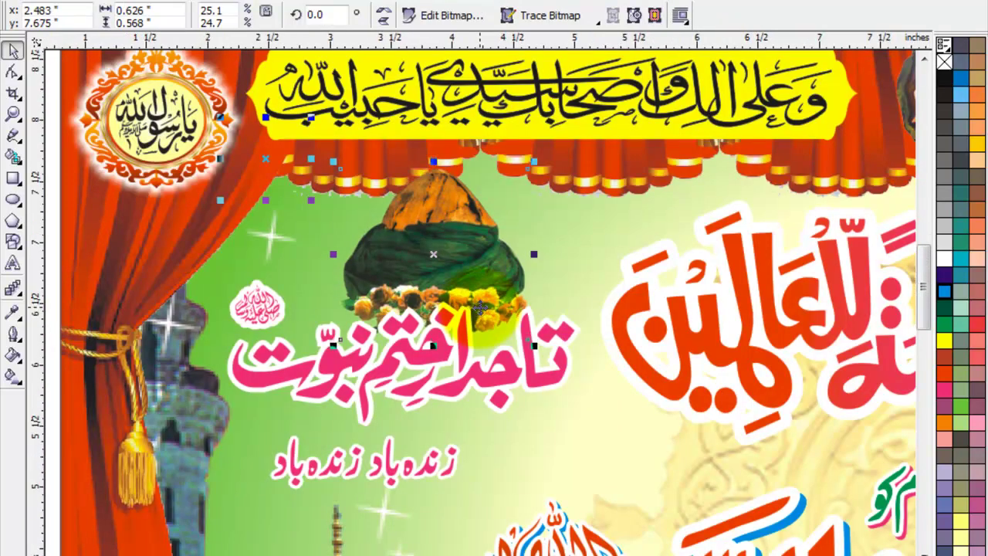
pyautogui.press('F4')
pyautogui.click(880, 305)
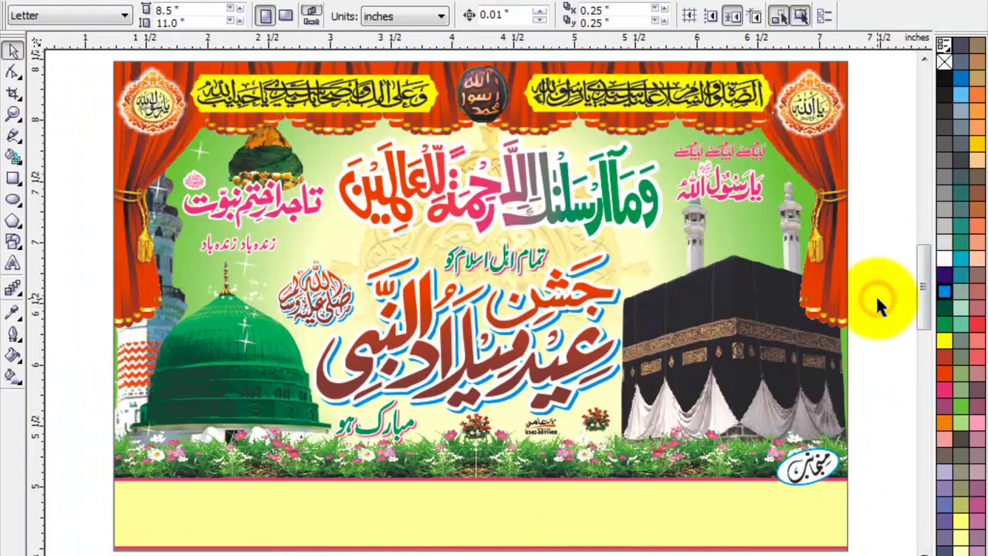
pyautogui.press('F3')
pyautogui.press('z')
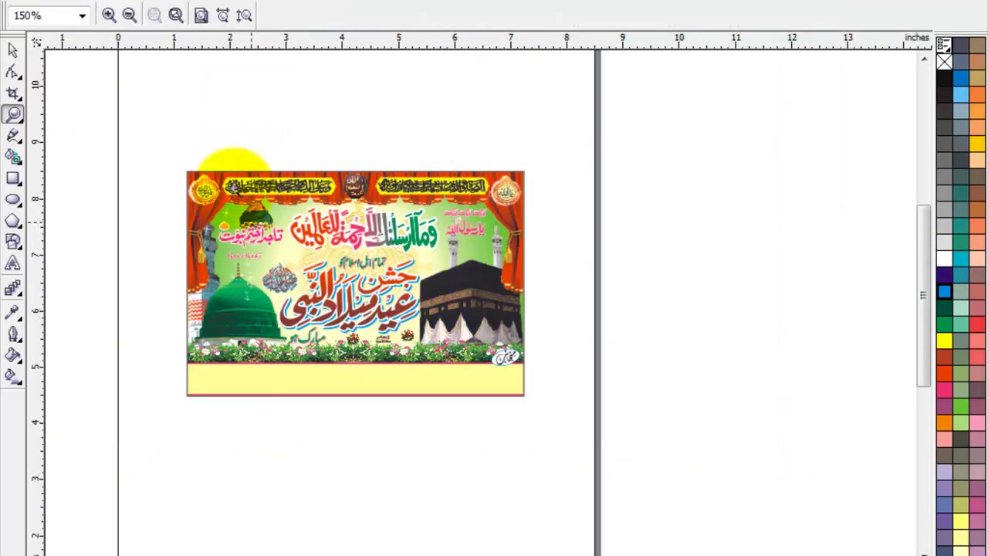
pyautogui.moveTo(106, 145); pyautogui.dragTo(609, 488)
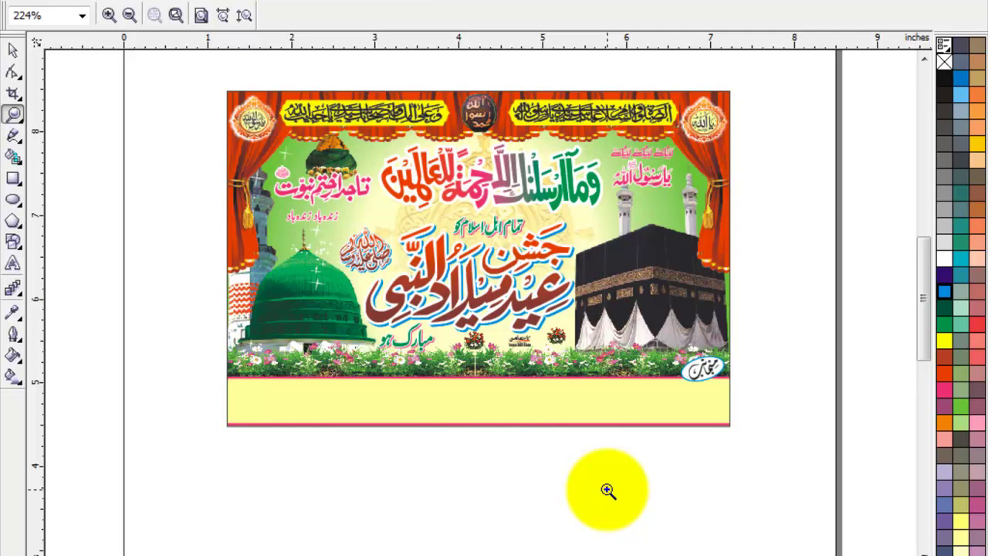
pyautogui.press('F4')
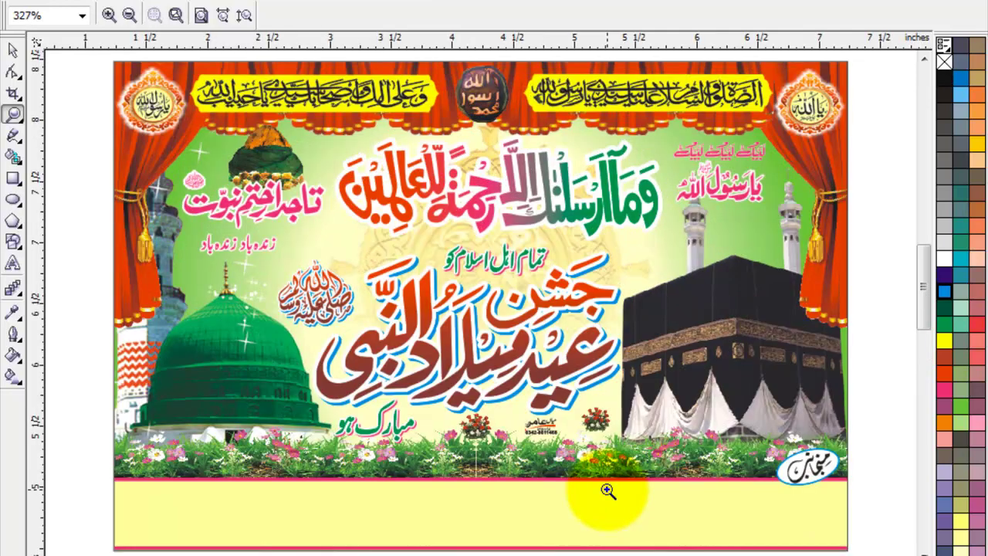